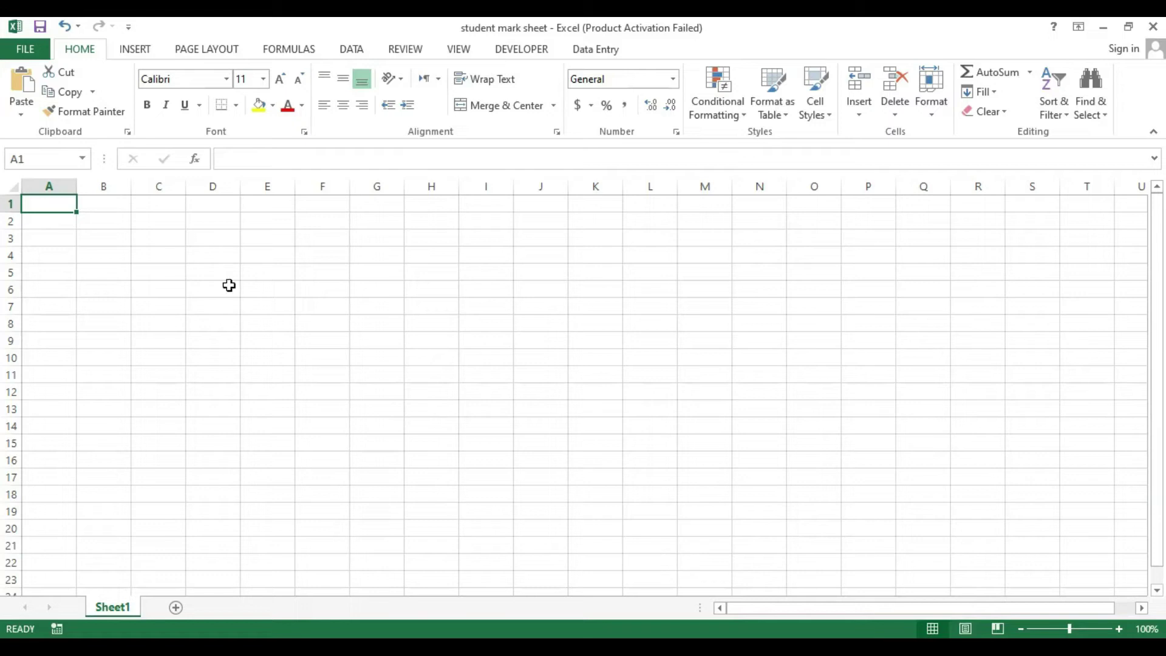
Merge C1:I2 and enter the bold title STUDENT MARKS SHEET.
mouse_move(151, 211)
left_mouse_down()
mouse_move(273, 237)
mouse_move(498, 226)
left_mouse_up()
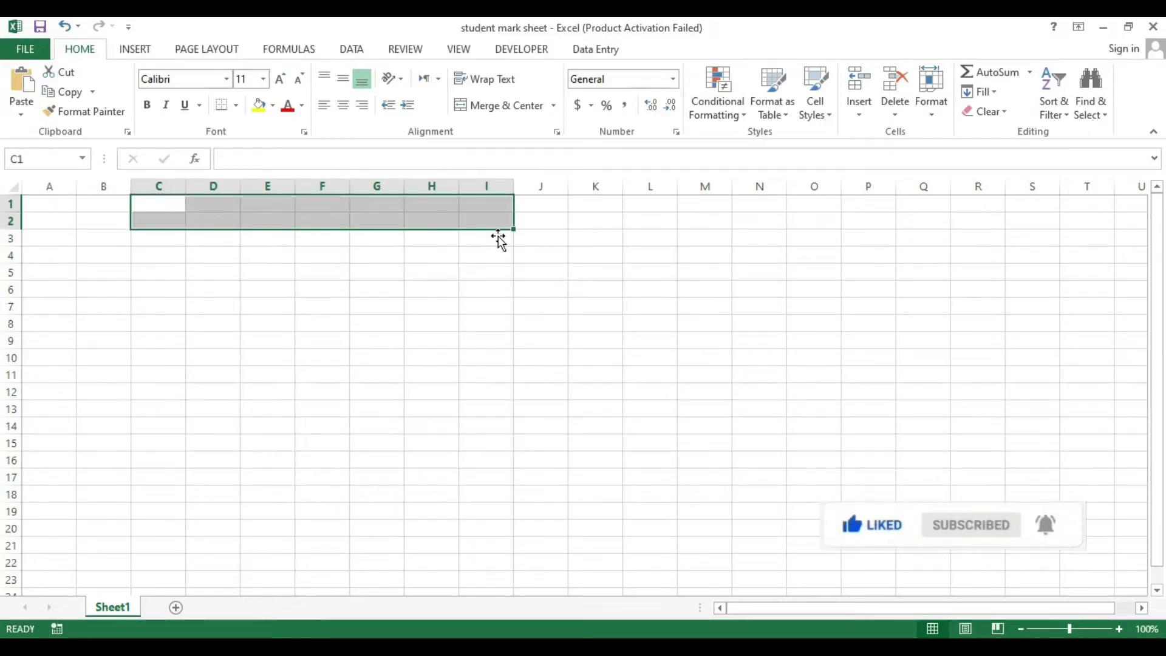
left_click(469, 114)
left_click(281, 79)
left_click(148, 106)
type("TUDENT MARKS SHEET")
key("ctrl+Return")
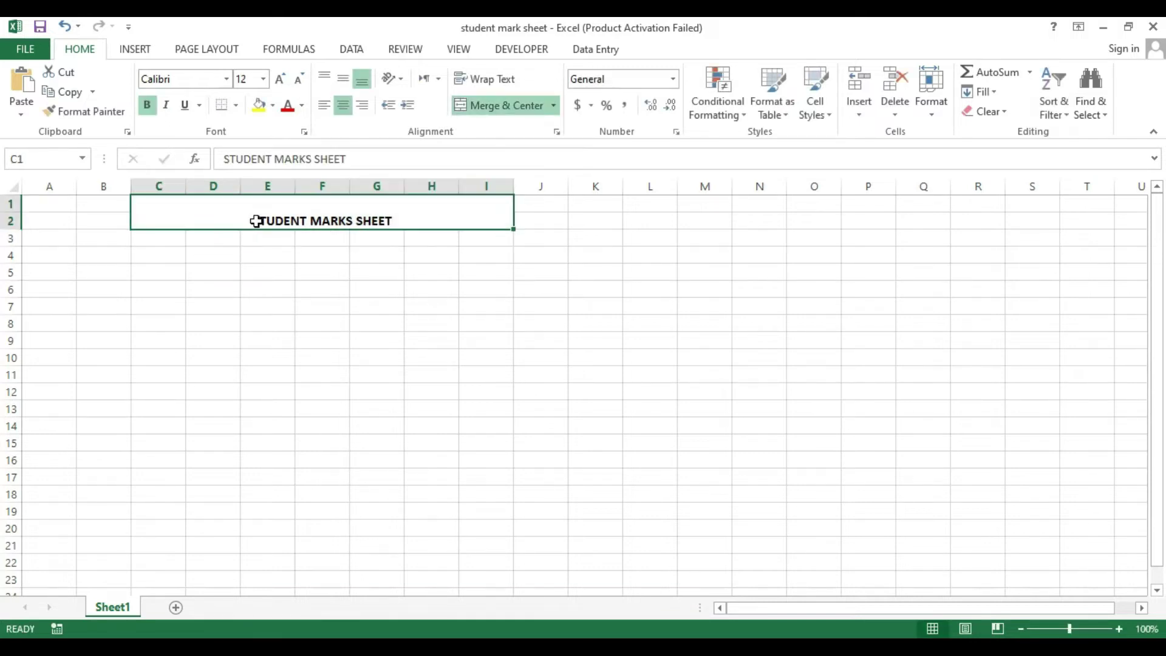
Enlarge the title font to 28 pt.
left_click(279, 79)
left_click(279, 79)
left_click(279, 79)
left_click(279, 79)
left_click(279, 79)
left_click(343, 79)
left_click(279, 79)
left_click(279, 79)
left_click(280, 79)
left_click(280, 79)
left_click(299, 79)
Give the title a light green fill.
left_click(273, 107)
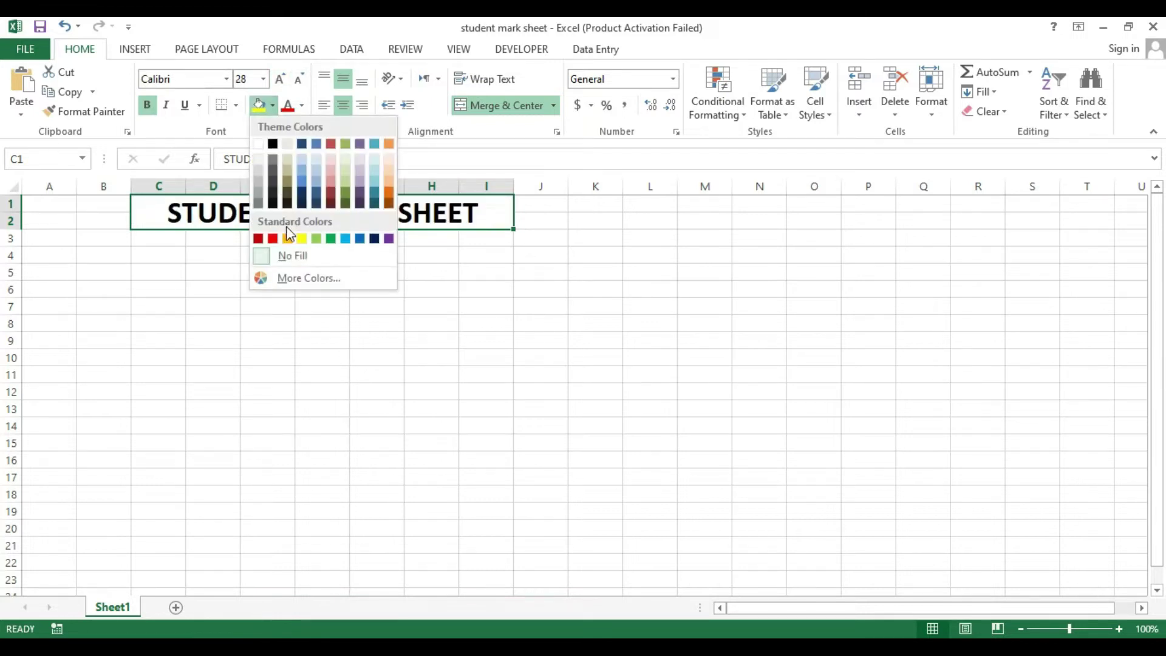
left_click(320, 238)
left_click(338, 325)
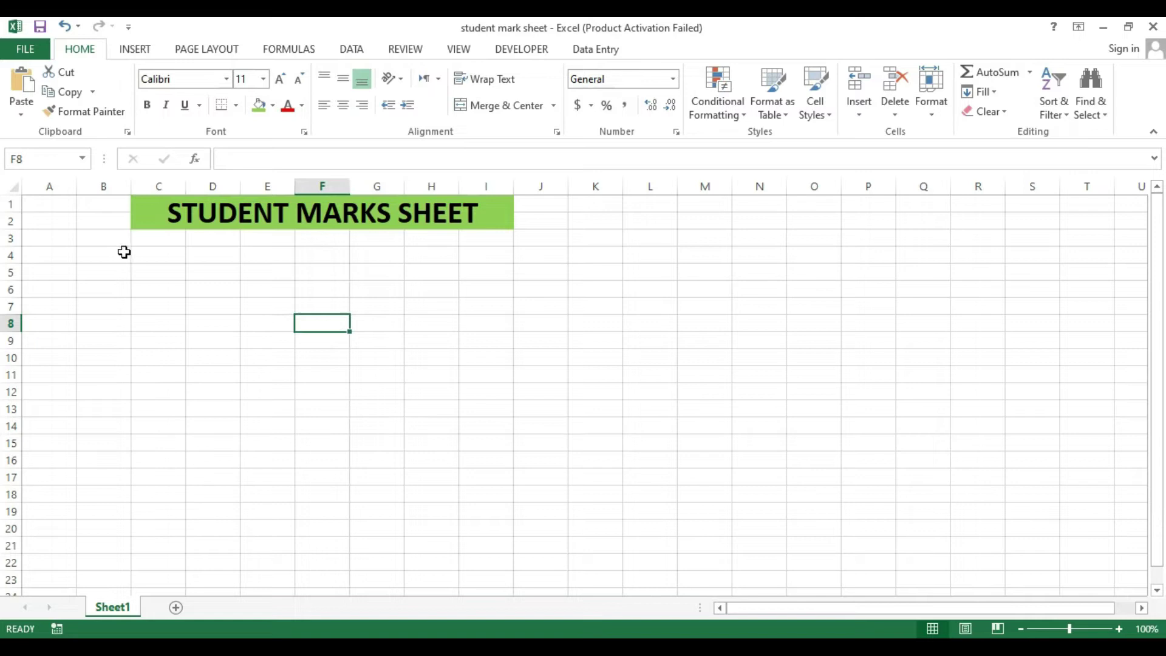
left_click(71, 264)
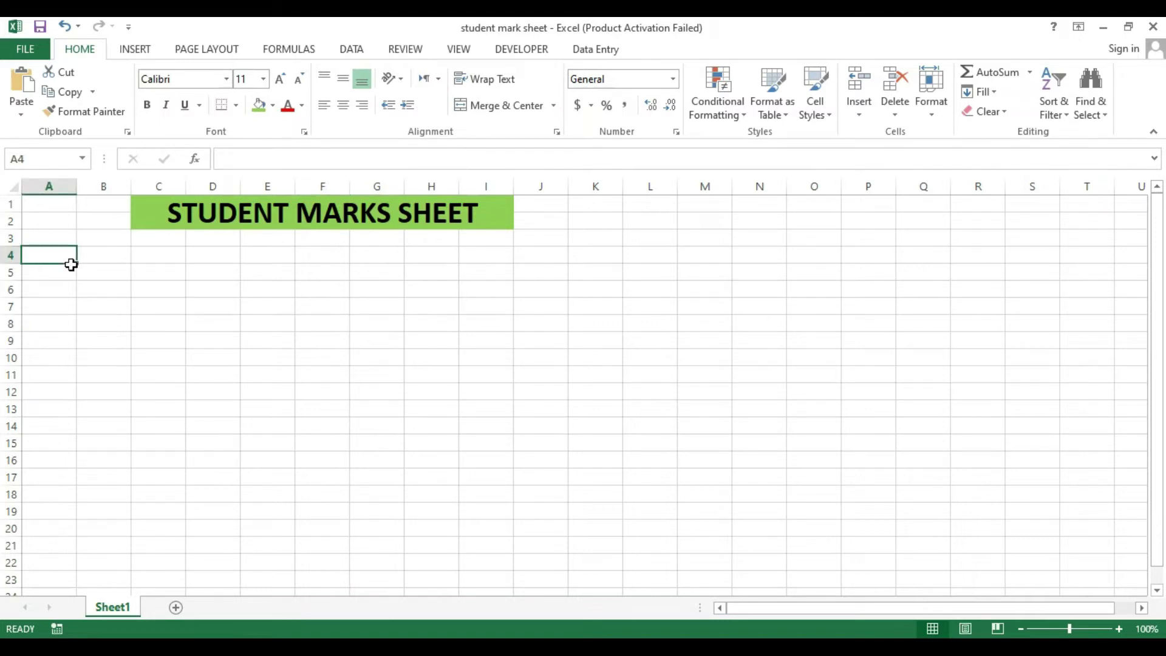
Enter =TODAY() in A4 (12/3/2021), widen column A, and fill A4 green.
type("=TODAY(")
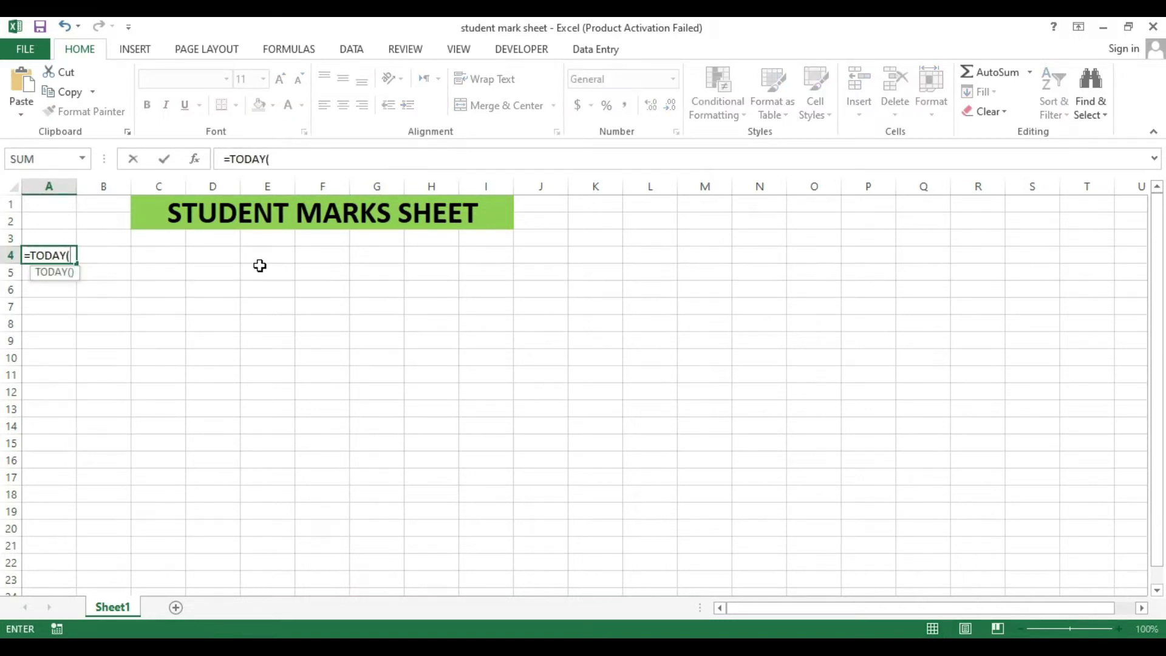
key("Return")
left_click_drag(80, 186, 107, 198)
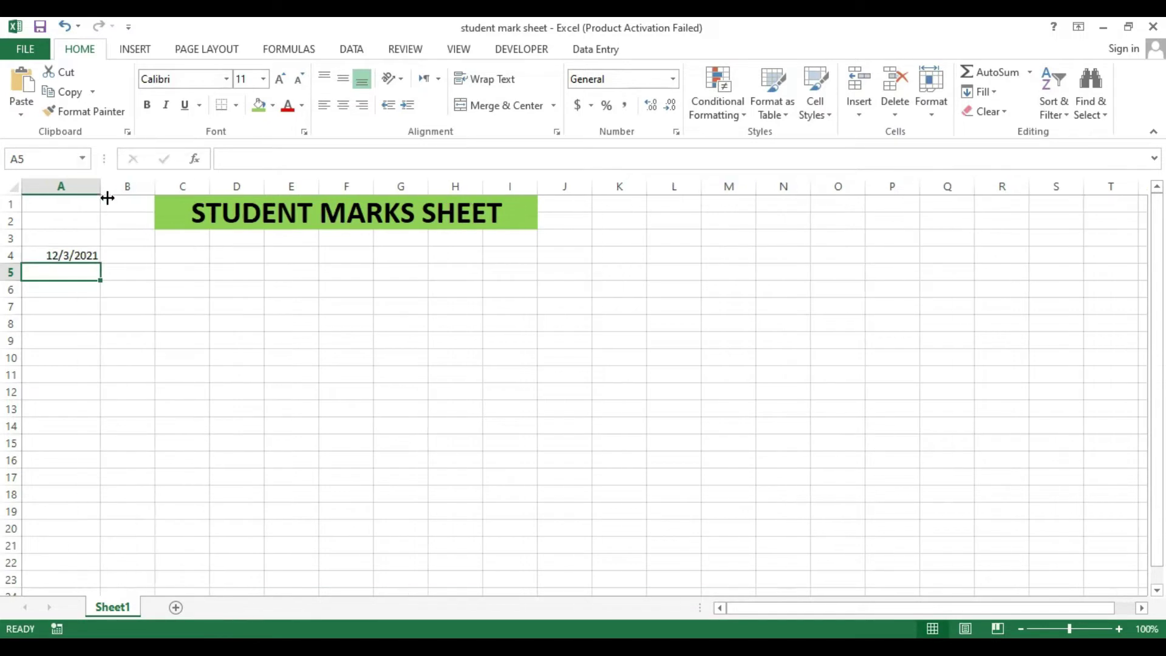
left_click(61, 265)
left_click(259, 105)
left_click(171, 307)
Enter headers S#, URDU, ISLAMAYAT, PAK STUDY, PHYSICS and CHEMISTRY across B9:G9.
left_click(123, 345)
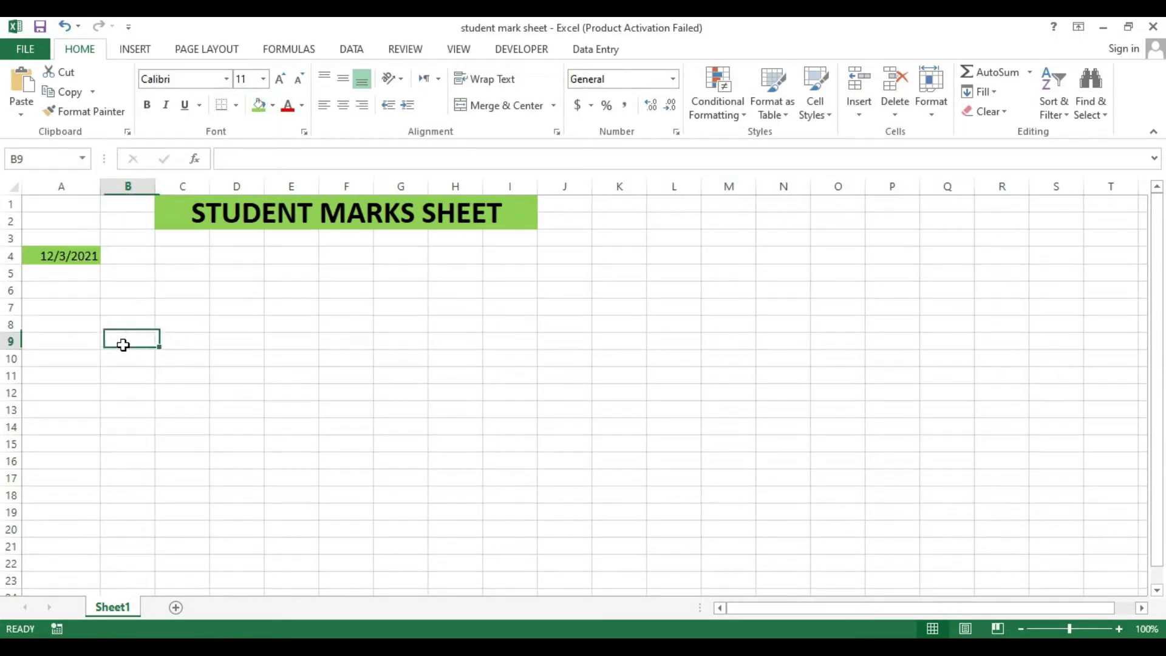
type("S#")
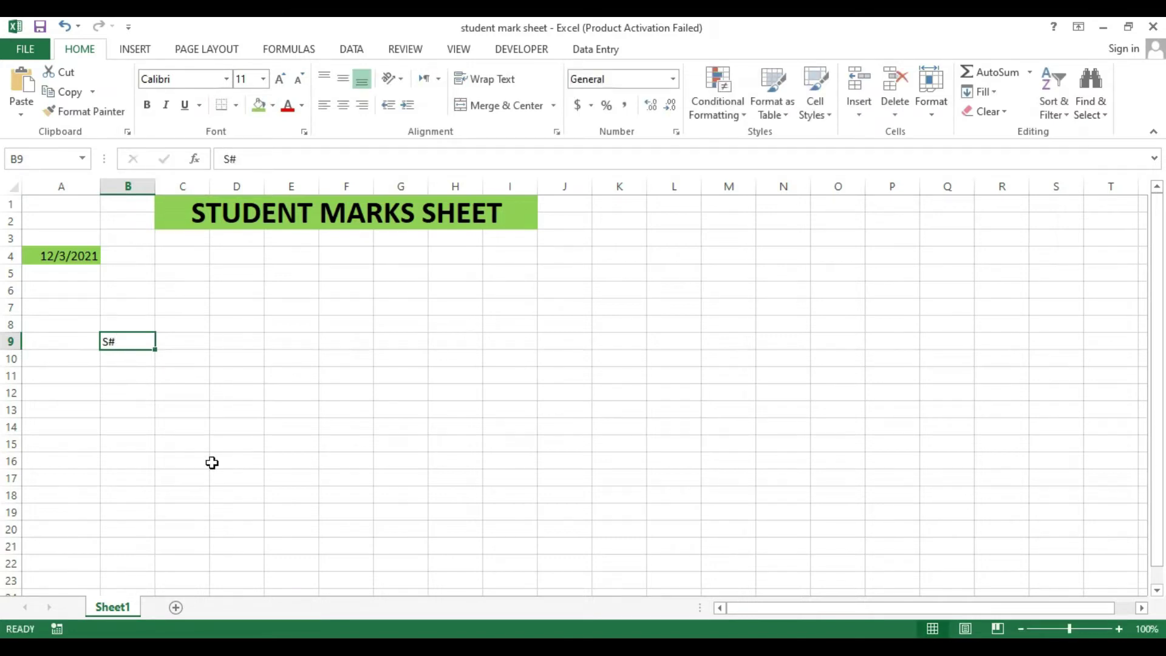
key("Tab")
type("URDU")
key("Tab")
type("ISLAMY")
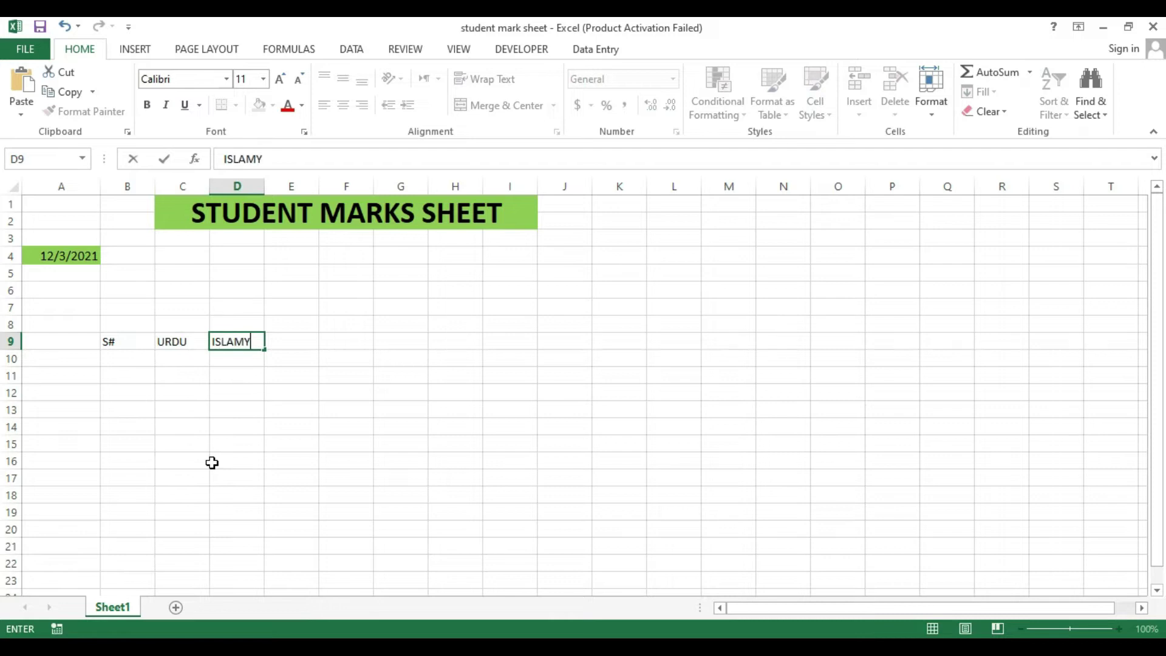
key("Tab")
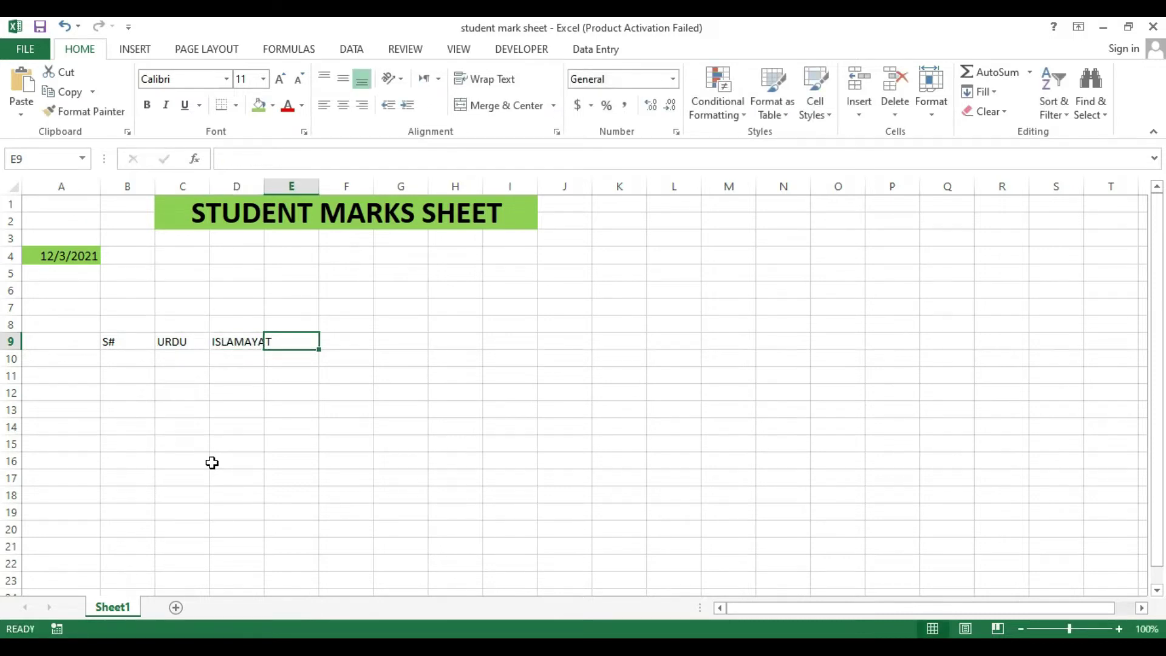
type("PAK STUD")
key("Tab")
type("PH")
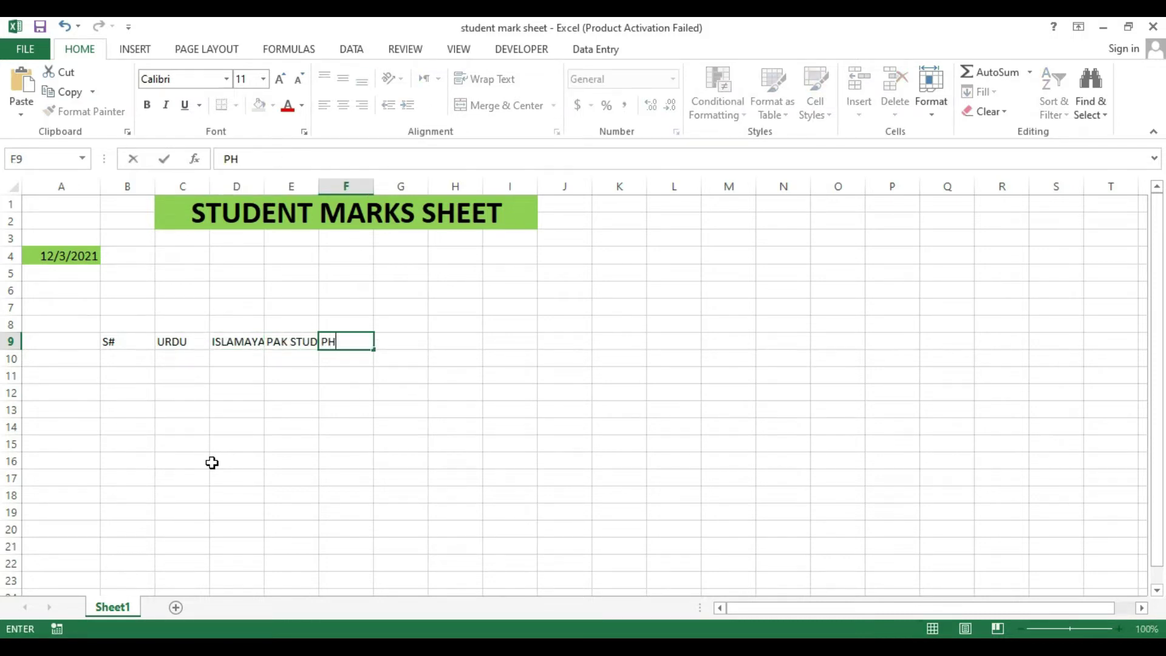
type("YSICS")
key("Tab")
type("CHEM")
type("TRY")
key("Tab")
Continue the headers with BIOLOGY, ENGLISH, MATHS, TOTAL, PERCENTAGE and GRAGE in H9:M9.
type("BIOLOGY")
key("Tab")
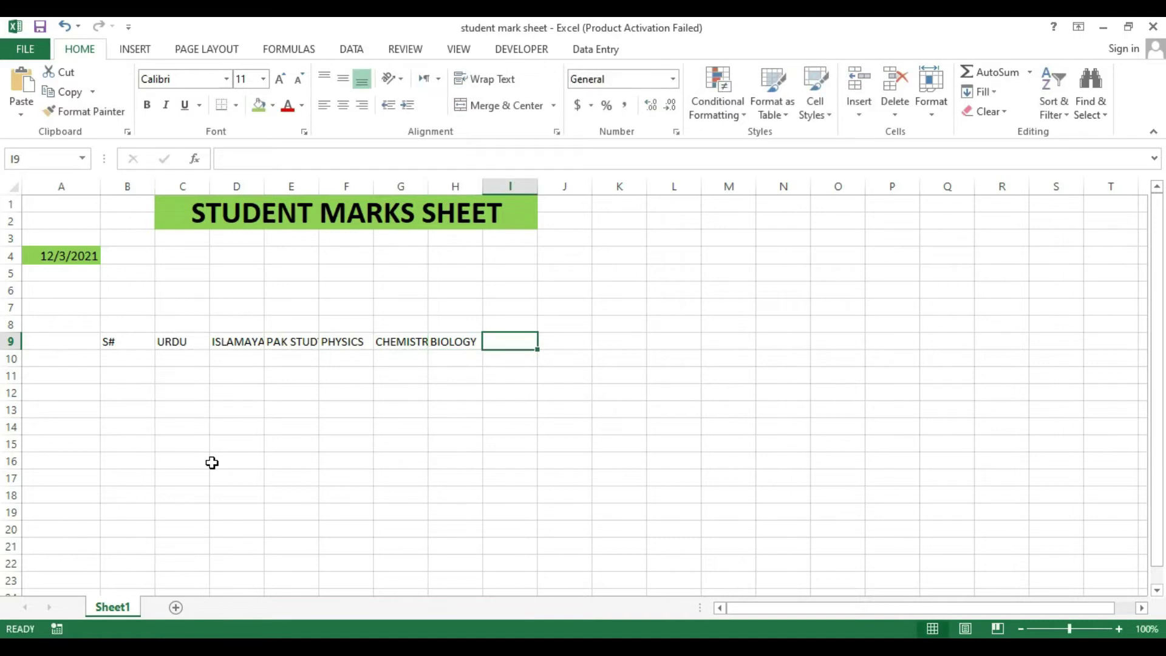
type("ENGLIS")
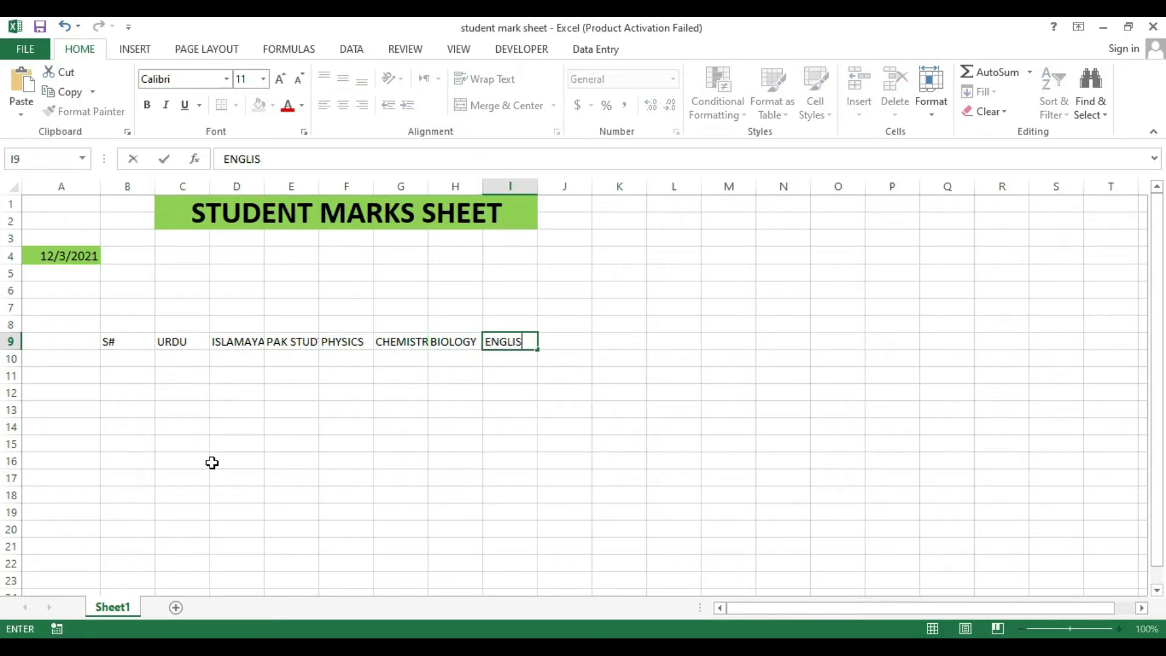
type("H")
key("Tab")
type("MATHS")
key("Tab")
type("TOTAL")
key("Tab")
type("PERC")
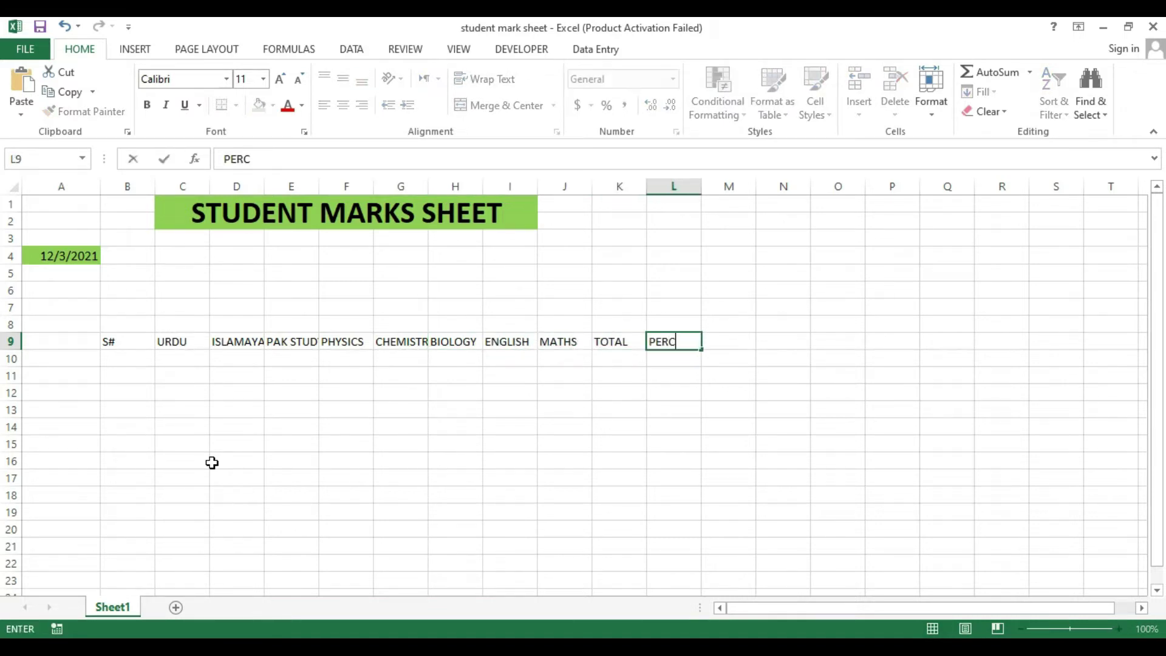
type("ENTAGE")
key("Tab")
type("GRAGE")
left_click(130, 413)
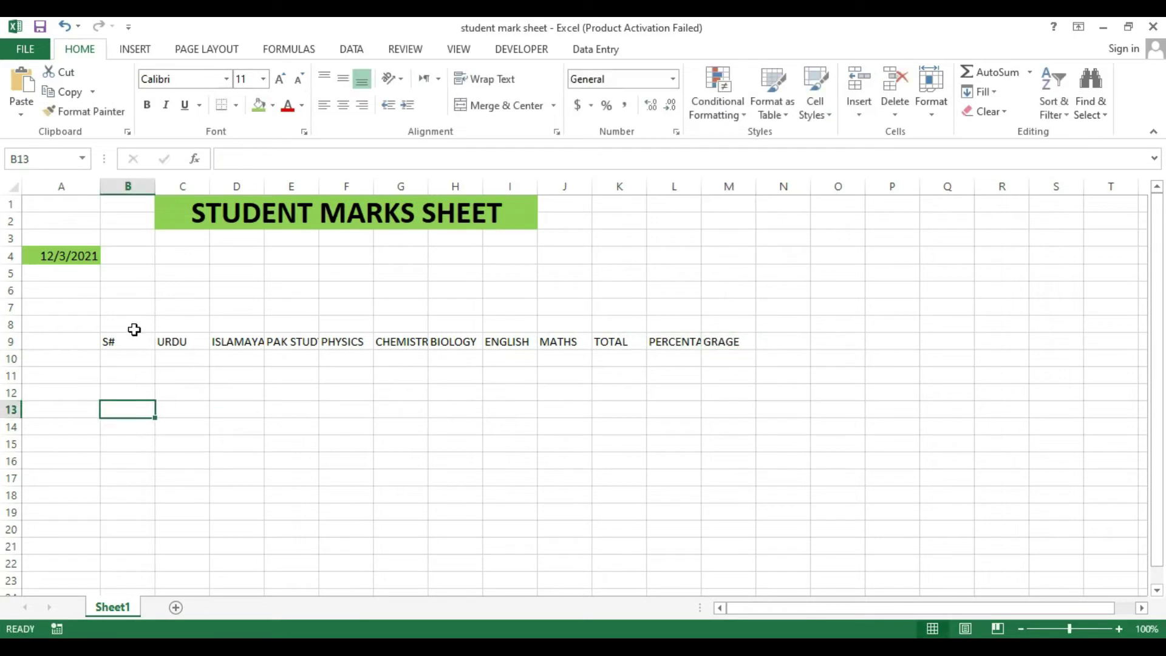
Apply All Borders to the table range B9:M15.
mouse_move(127, 343)
left_mouse_down()
mouse_move(416, 357)
mouse_move(726, 434)
mouse_move(724, 508)
mouse_move(721, 450)
left_mouse_up()
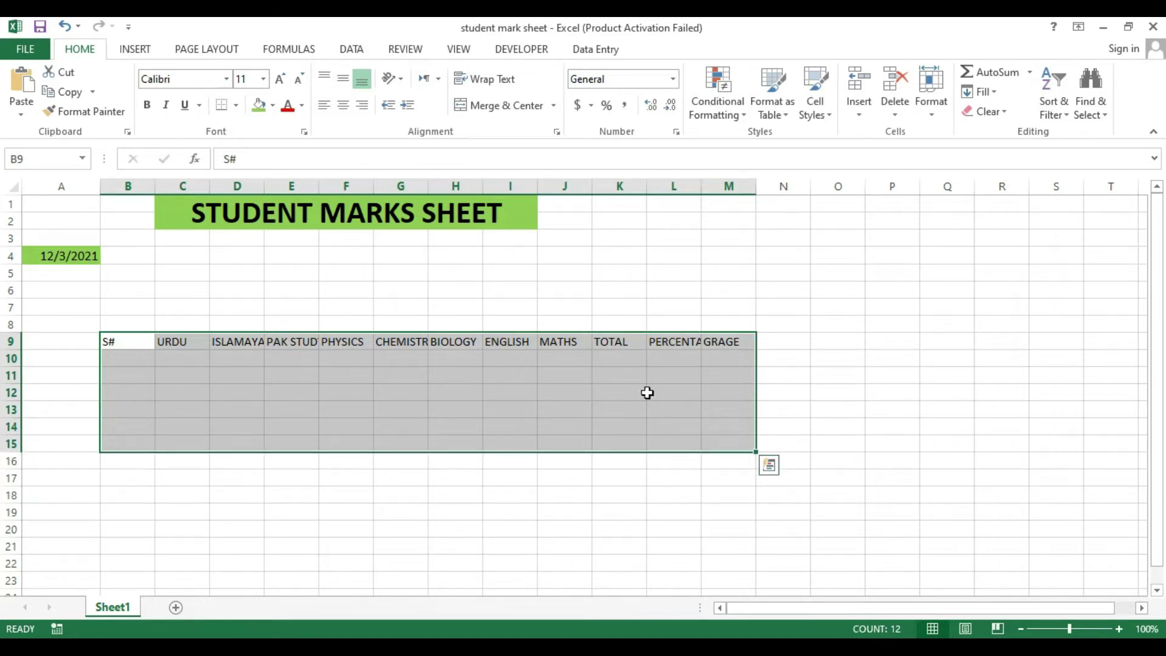
left_click(237, 106)
left_click(272, 251)
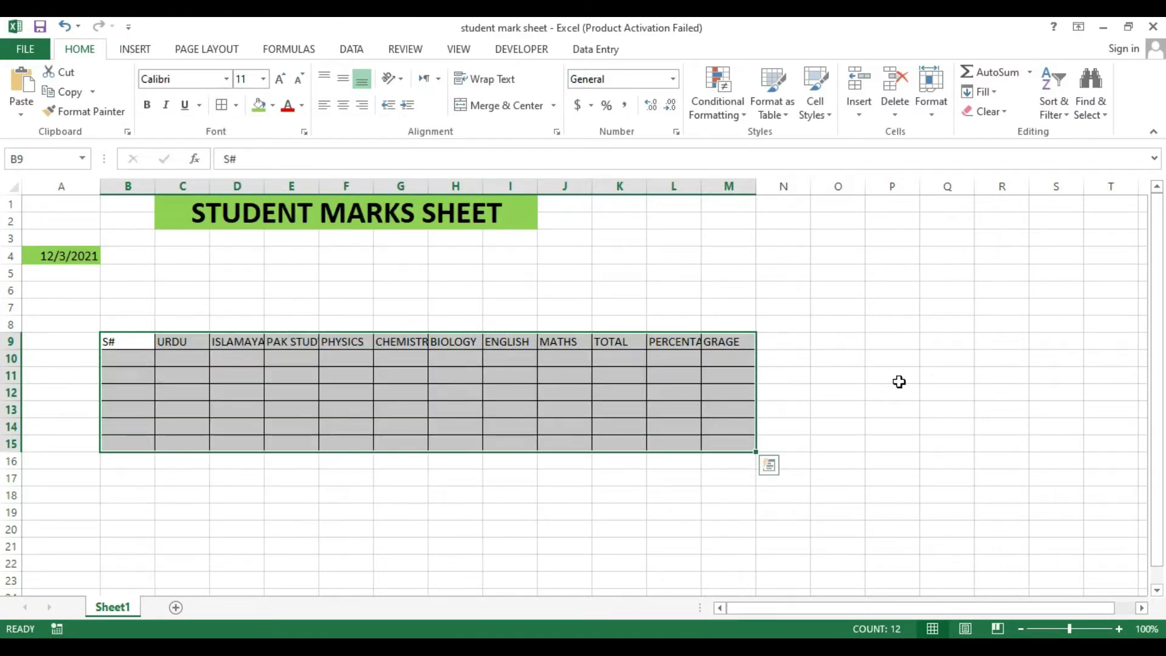
Set the width of columns B–M to 12.
left_click(932, 109)
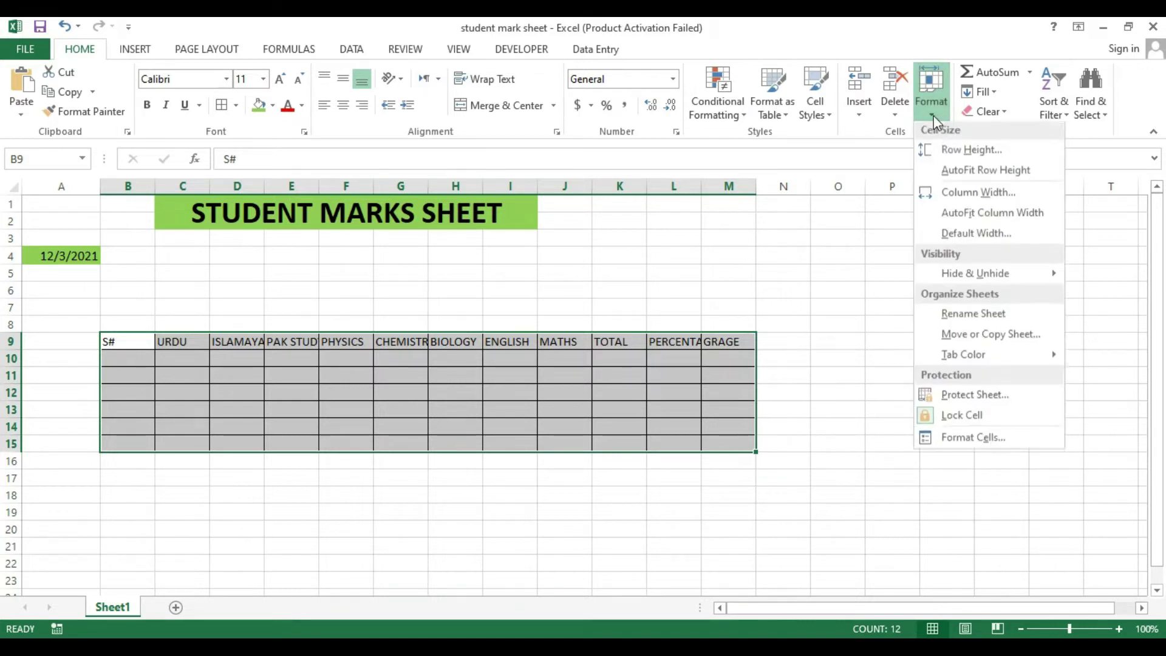
left_click(979, 196)
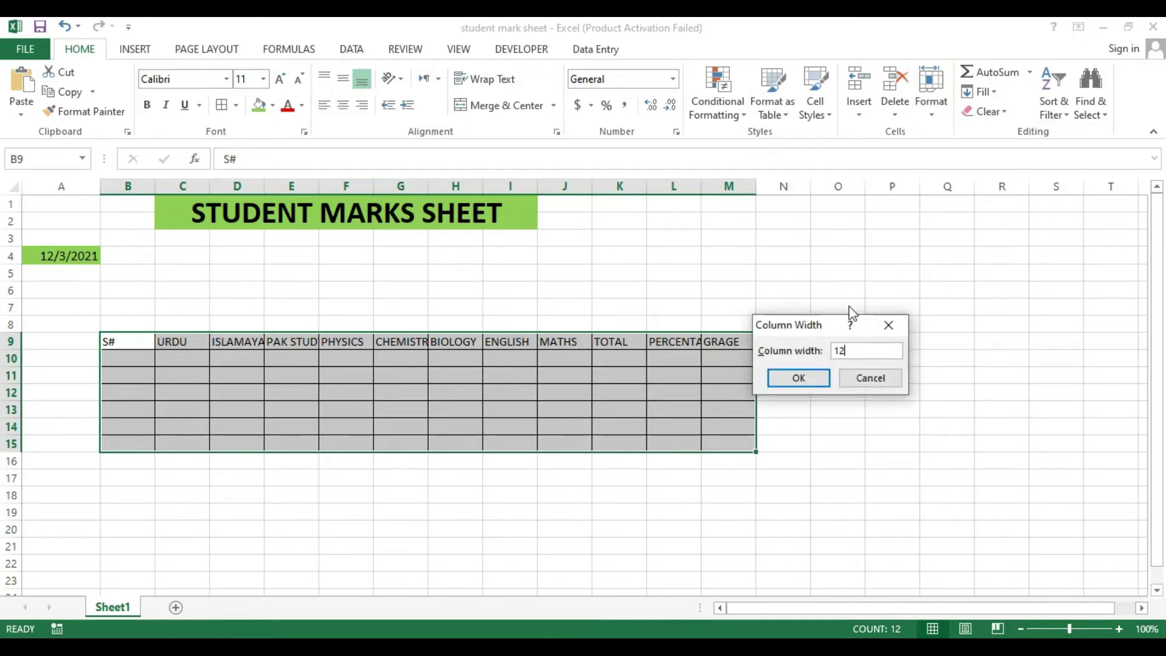
left_click(801, 379)
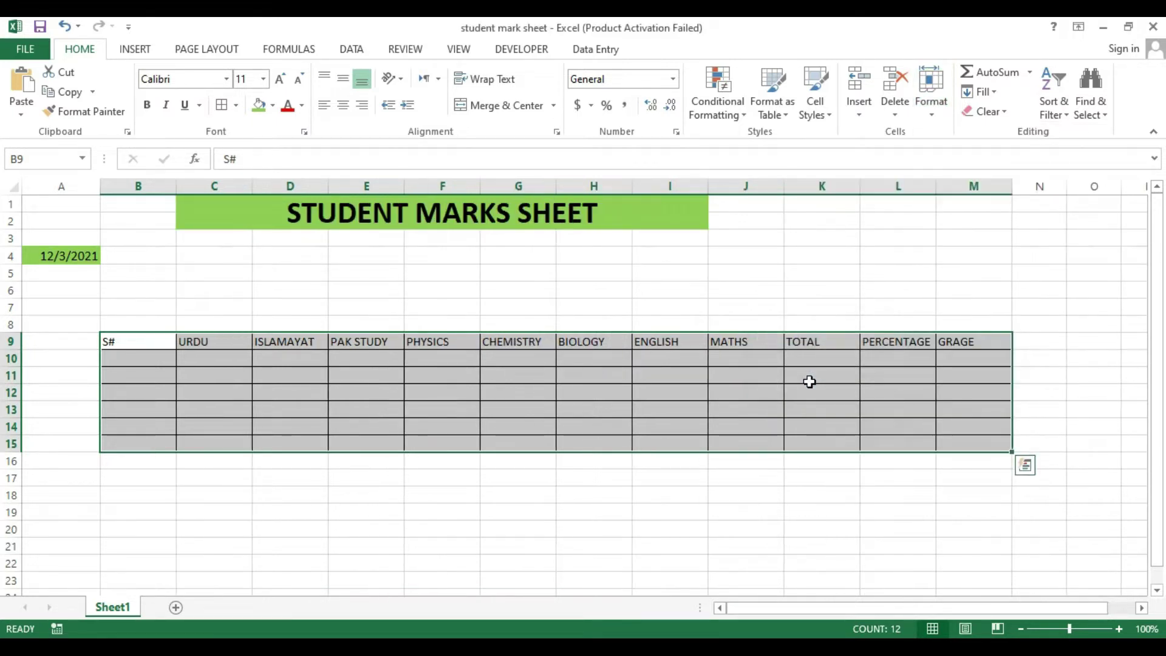
Set the table rows' height to 20.
left_click(942, 114)
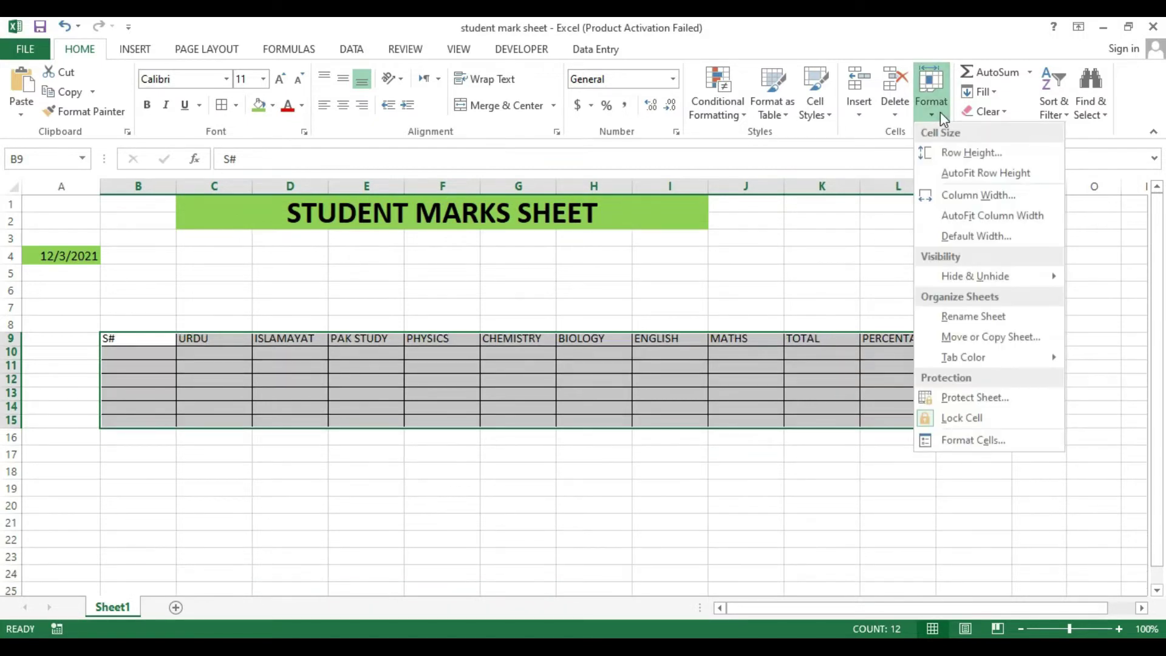
left_click(971, 155)
type("20")
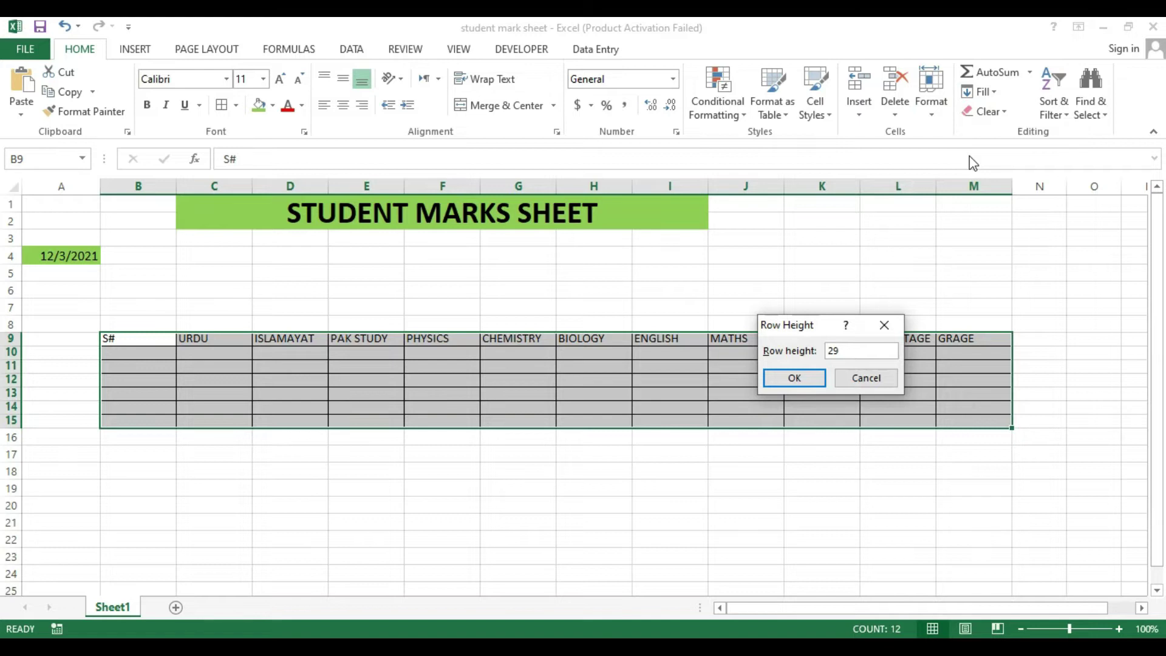
left_click(796, 377)
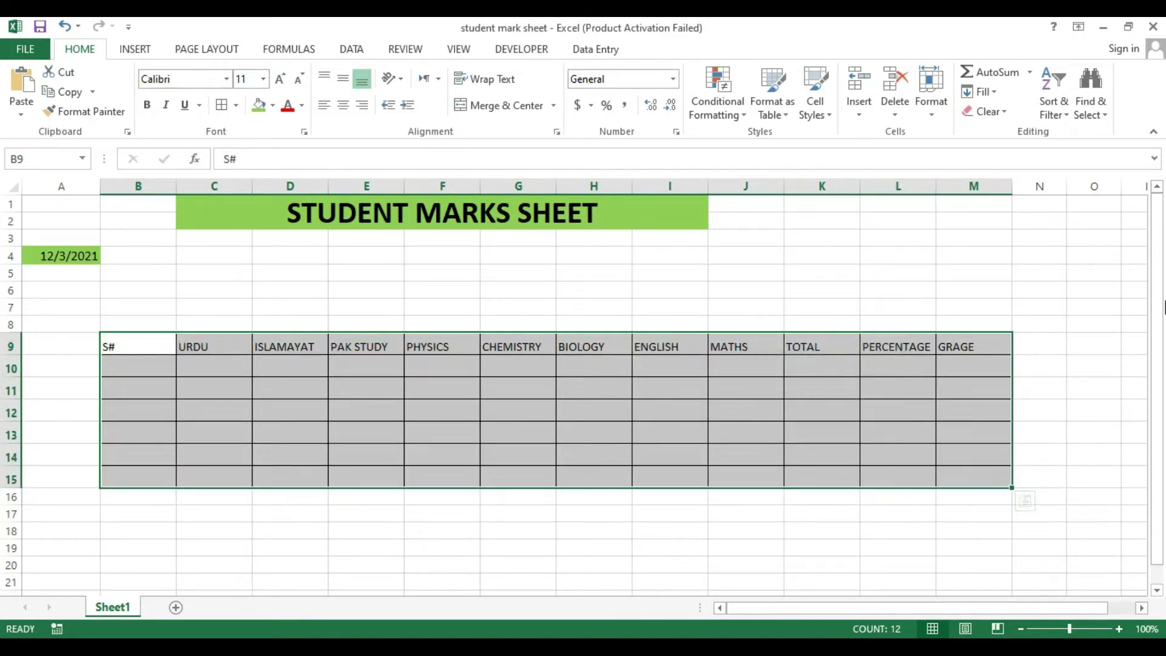
left_click(373, 310)
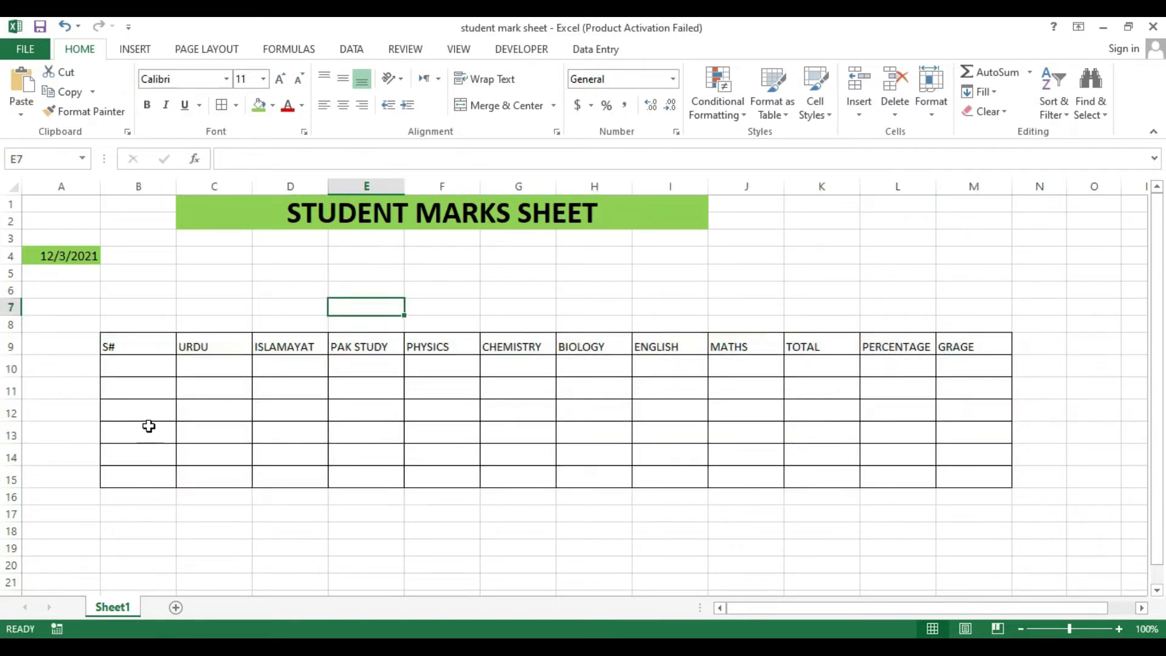
Centre the header row both ways and make it bold.
left_click_drag(124, 351, 963, 481)
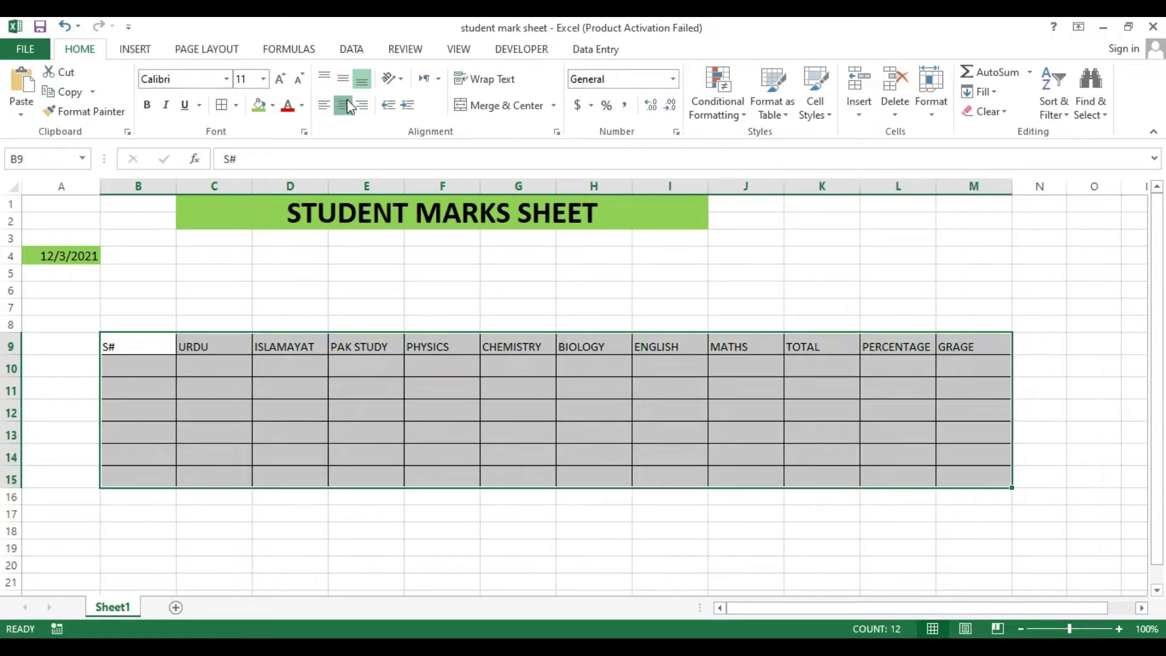
left_click(343, 105)
left_click(343, 79)
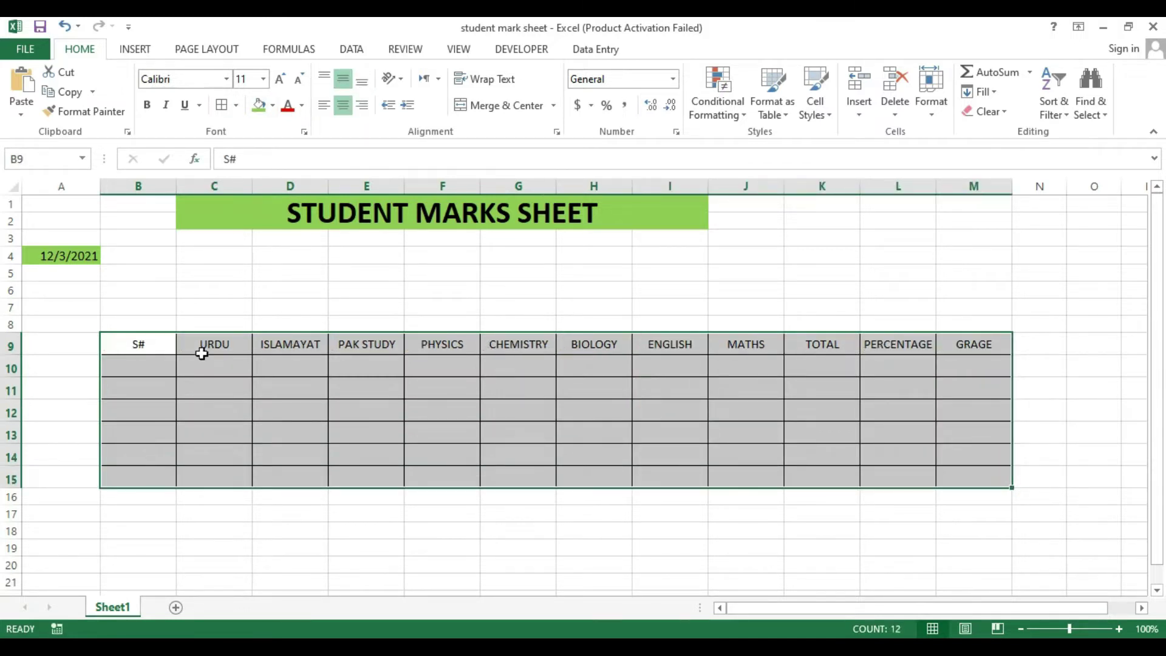
left_click(146, 105)
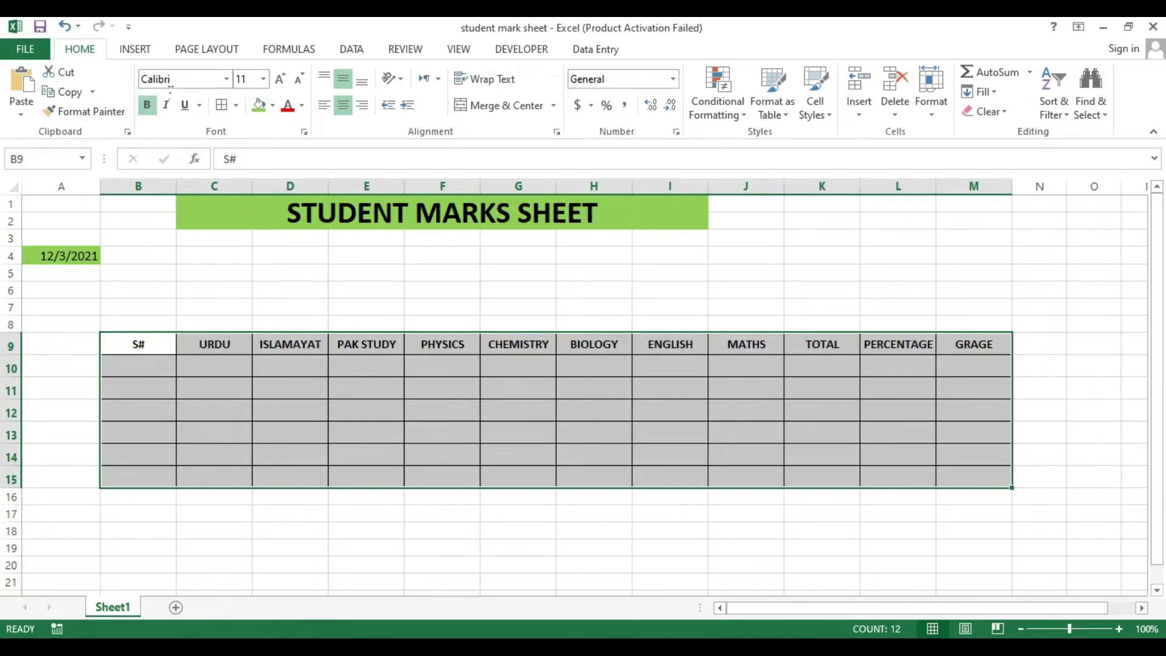
Increase the header text size to 12.
left_click(211, 371)
mouse_move(139, 344)
left_mouse_down()
mouse_move(907, 368)
mouse_move(970, 477)
left_mouse_up()
left_click(279, 80)
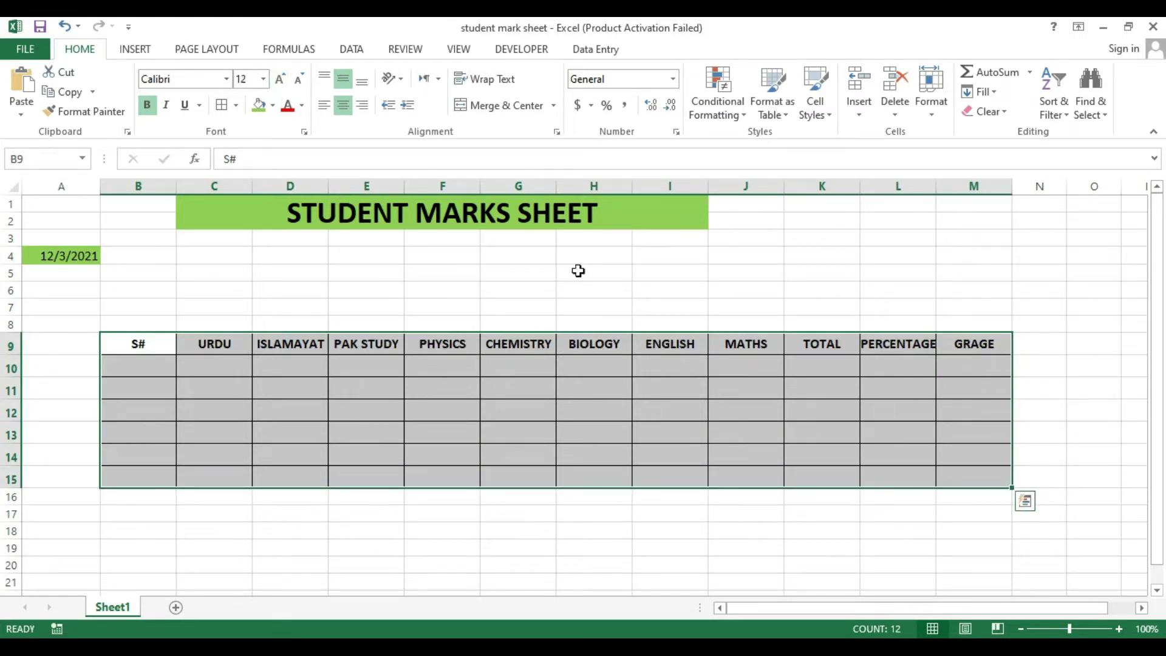
left_click(166, 365)
Fill the header row yellow.
left_click_drag(159, 347, 1028, 351)
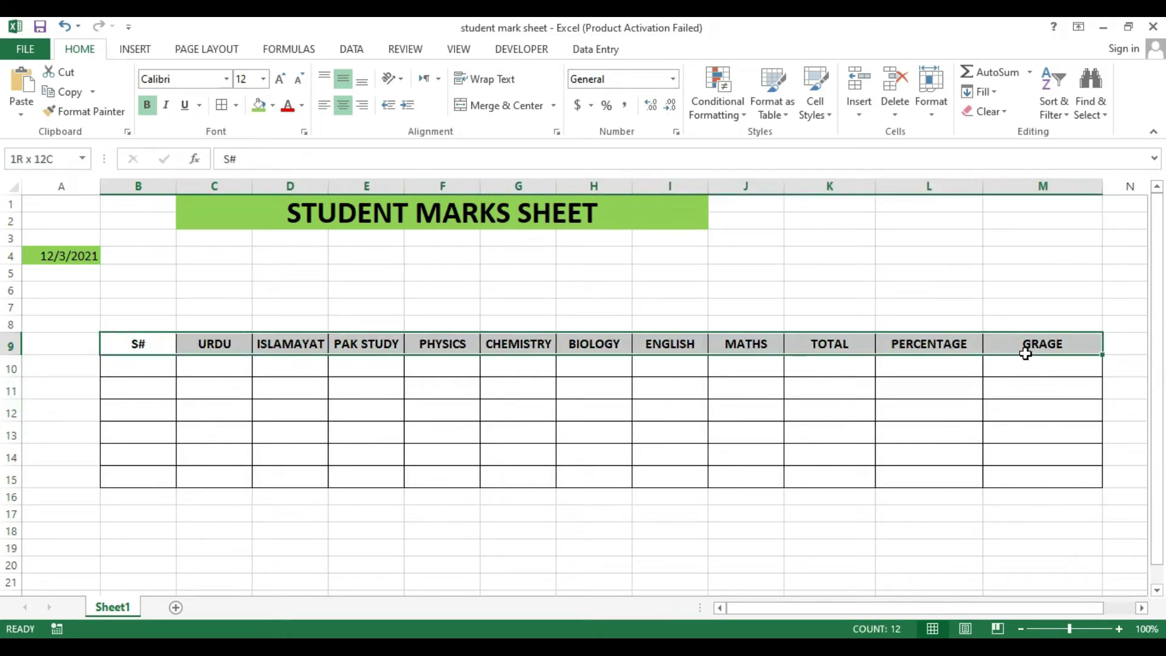
left_click(273, 105)
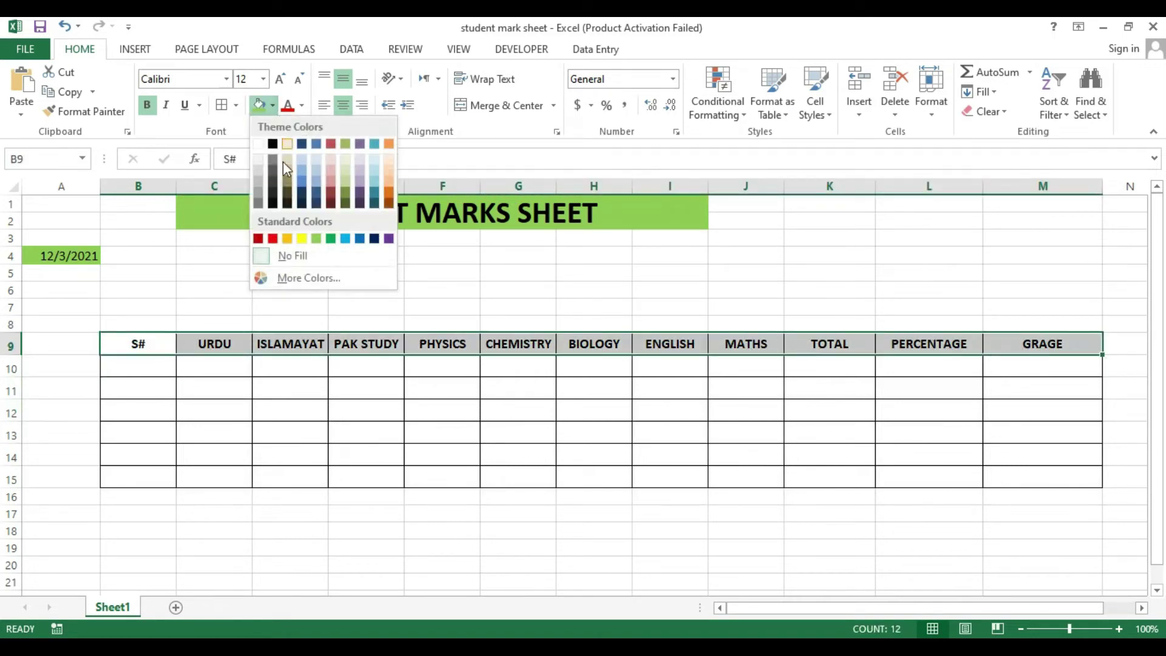
left_click(302, 239)
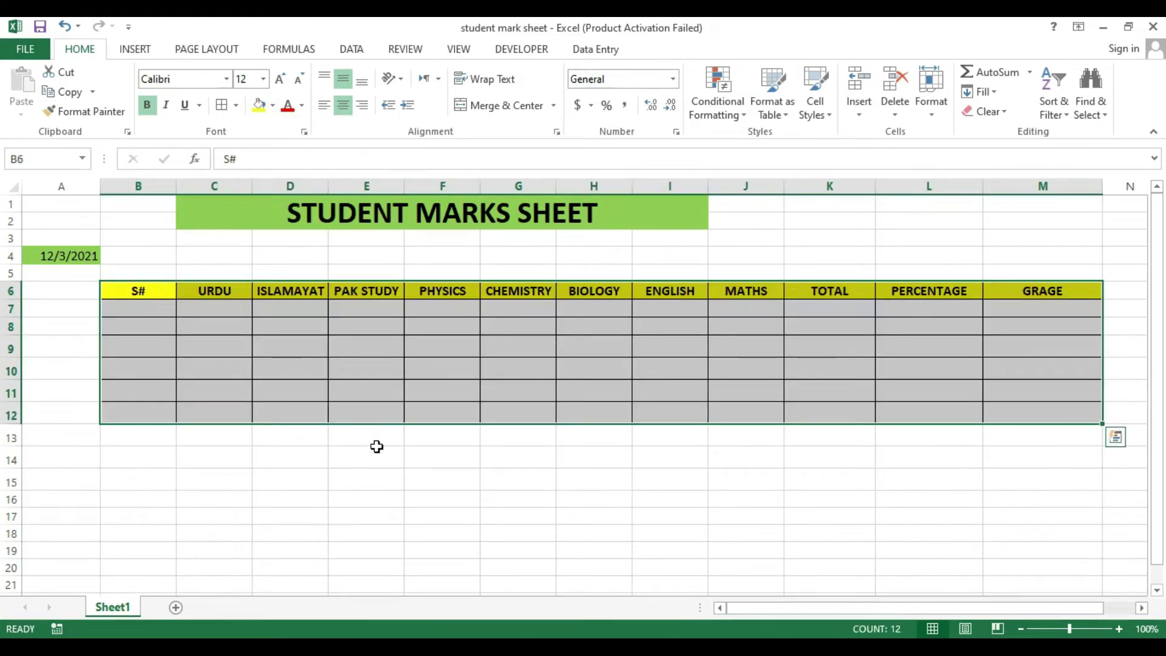
Number B7:B12 from 1 to 6 with a Fill Series.
left_click(131, 310)
type("1")
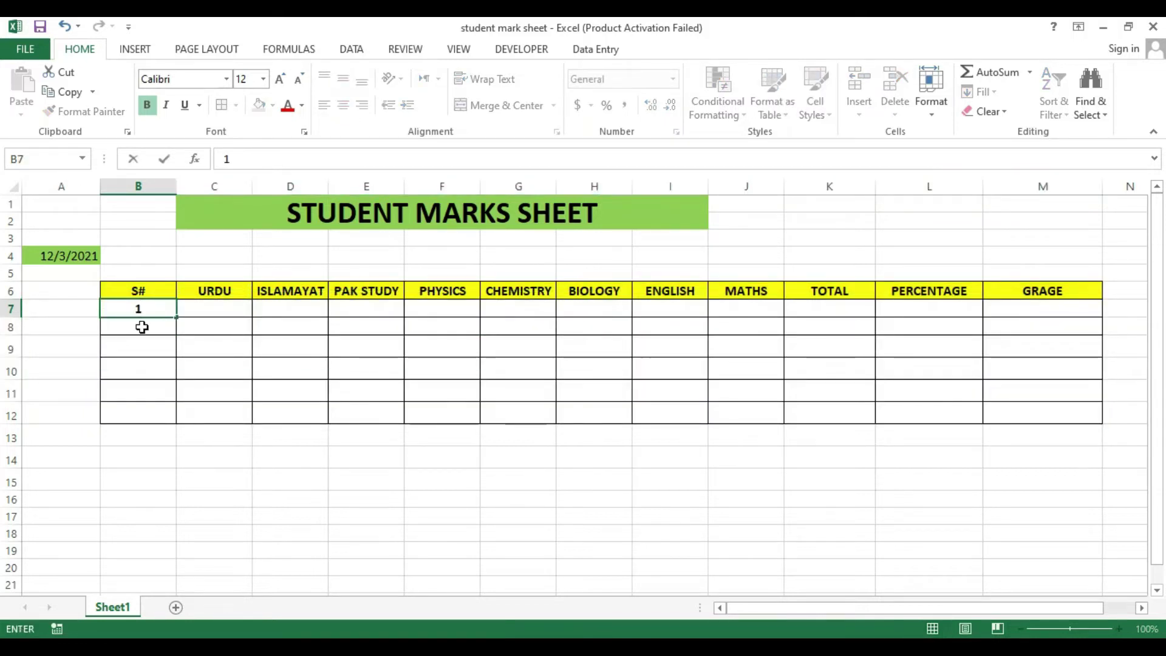
key("Return")
left_click(169, 313)
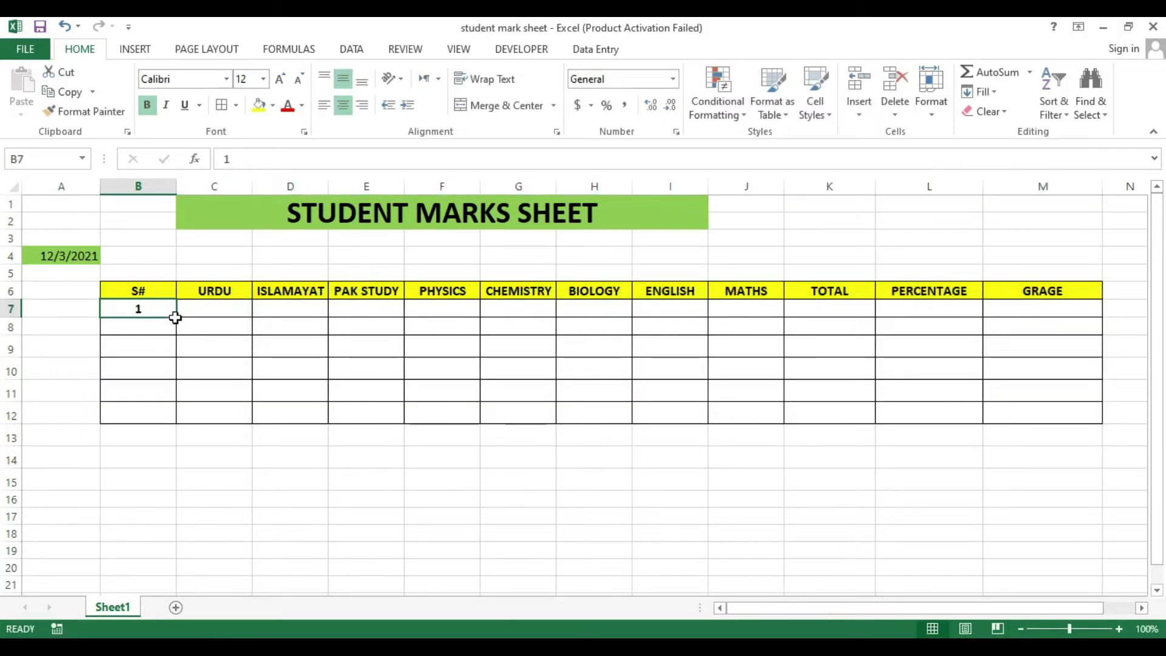
left_click_drag(175, 317, 183, 428)
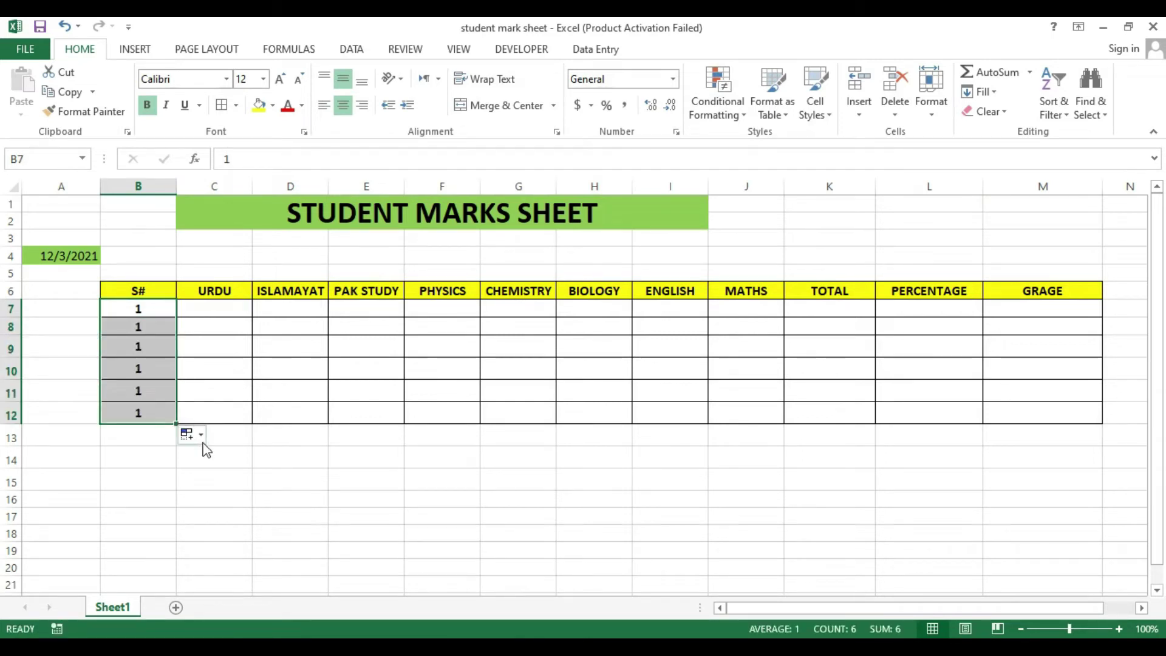
left_click(201, 434)
left_click(242, 475)
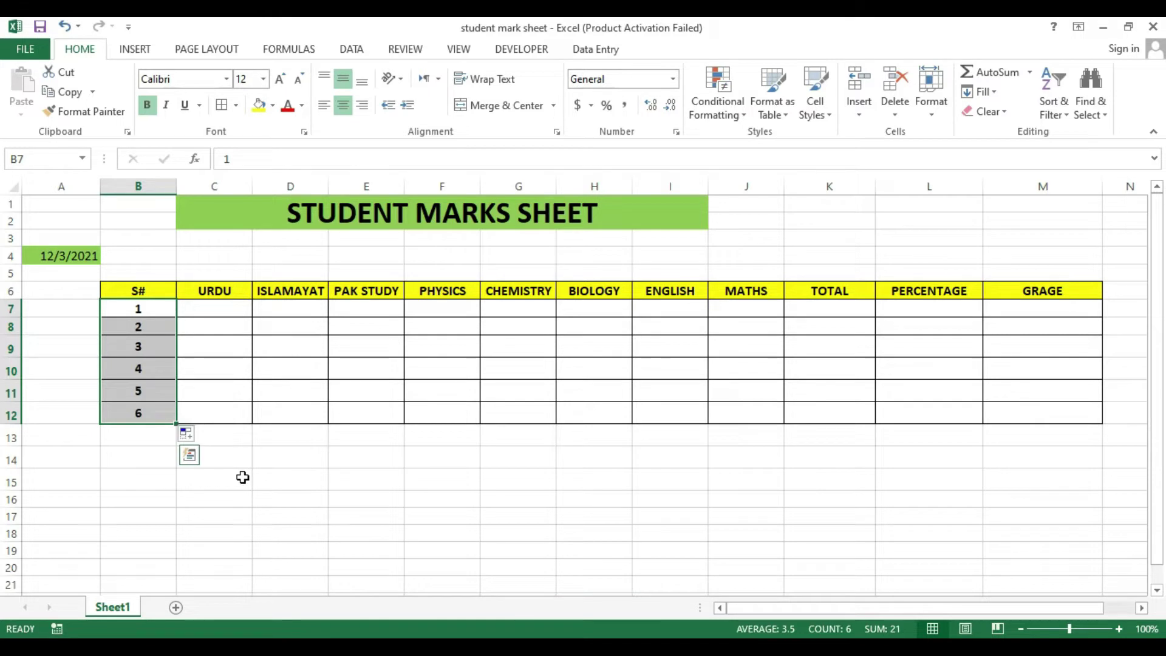
left_click(241, 349)
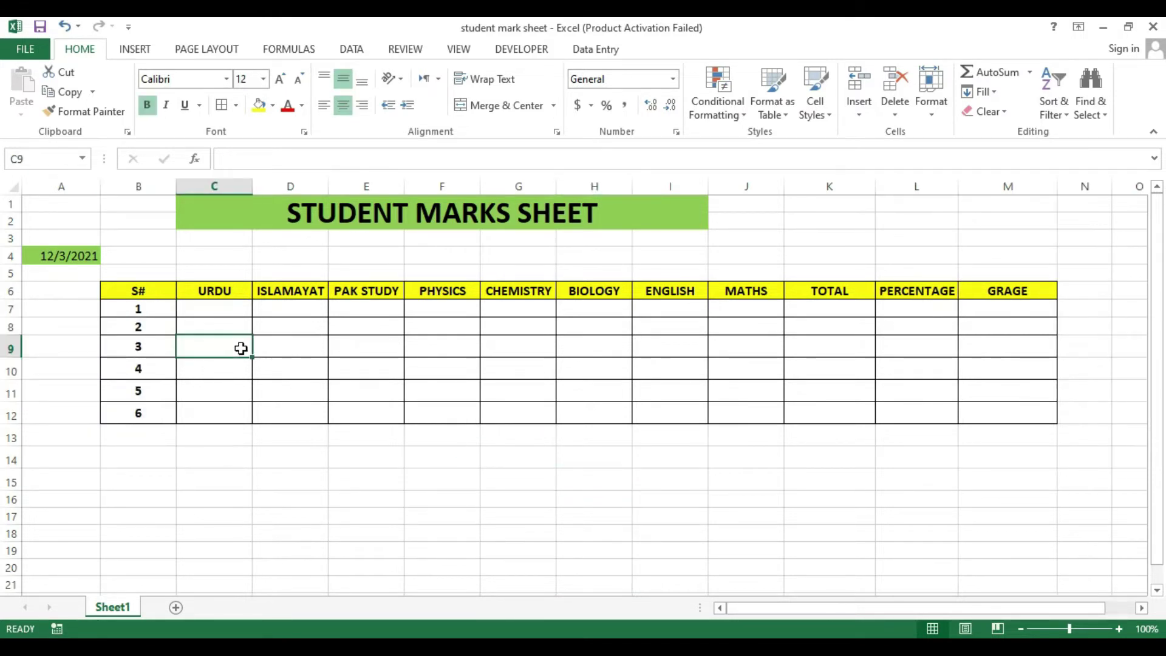
Insert a new column C headed NAME.
left_click(210, 273)
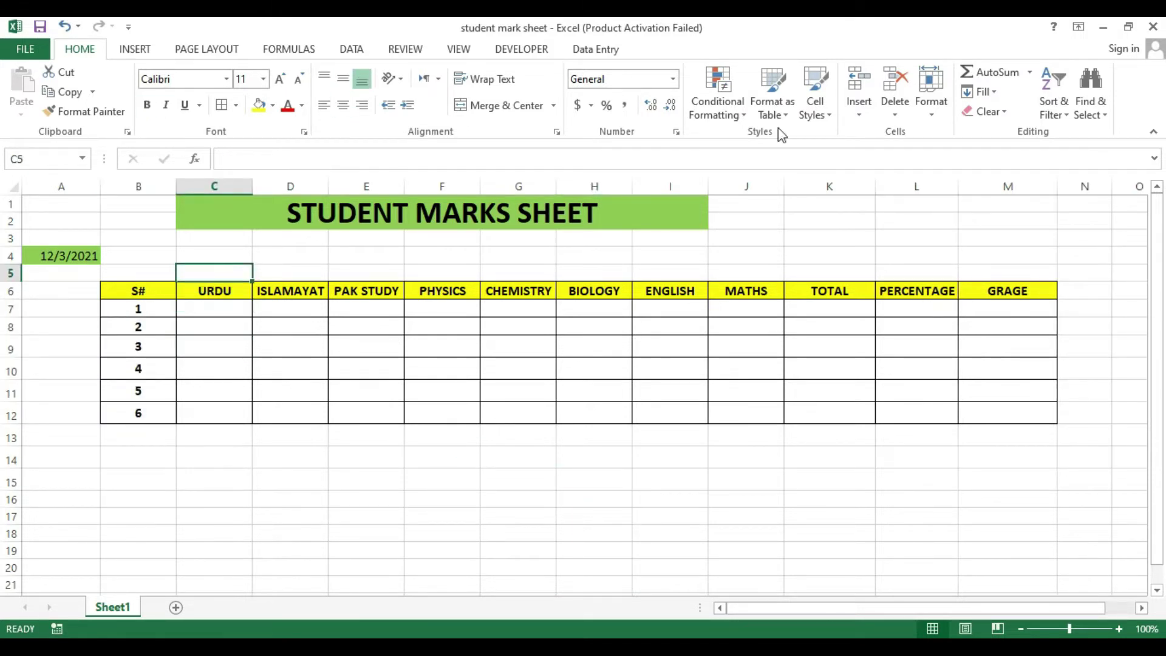
left_click(868, 118)
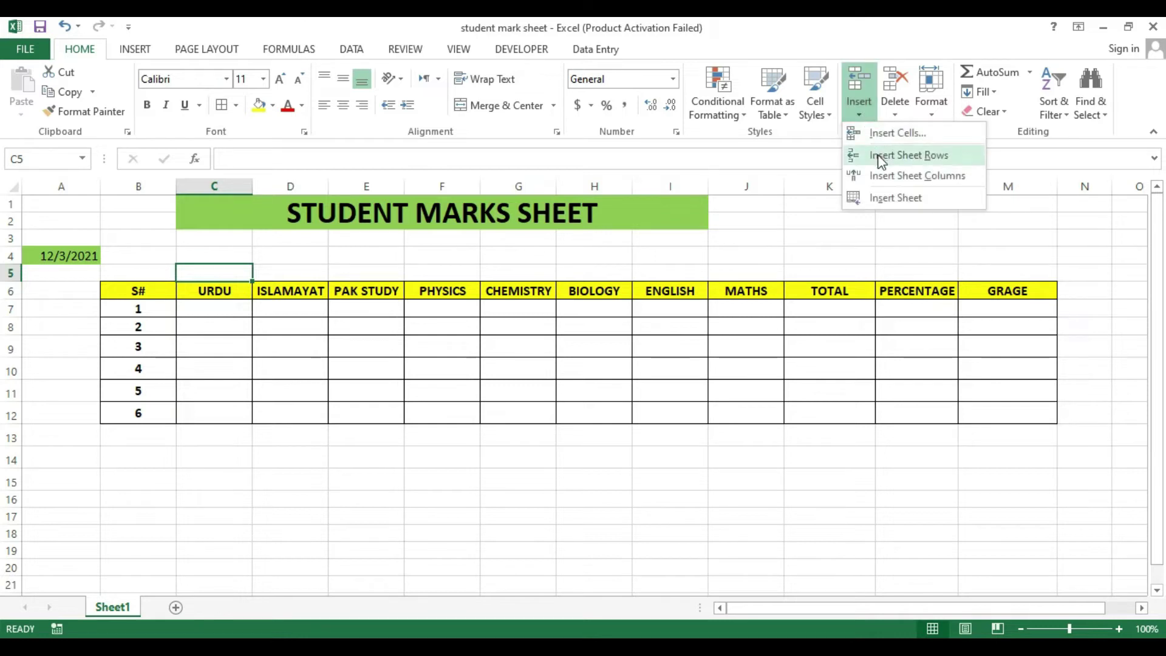
left_click(892, 176)
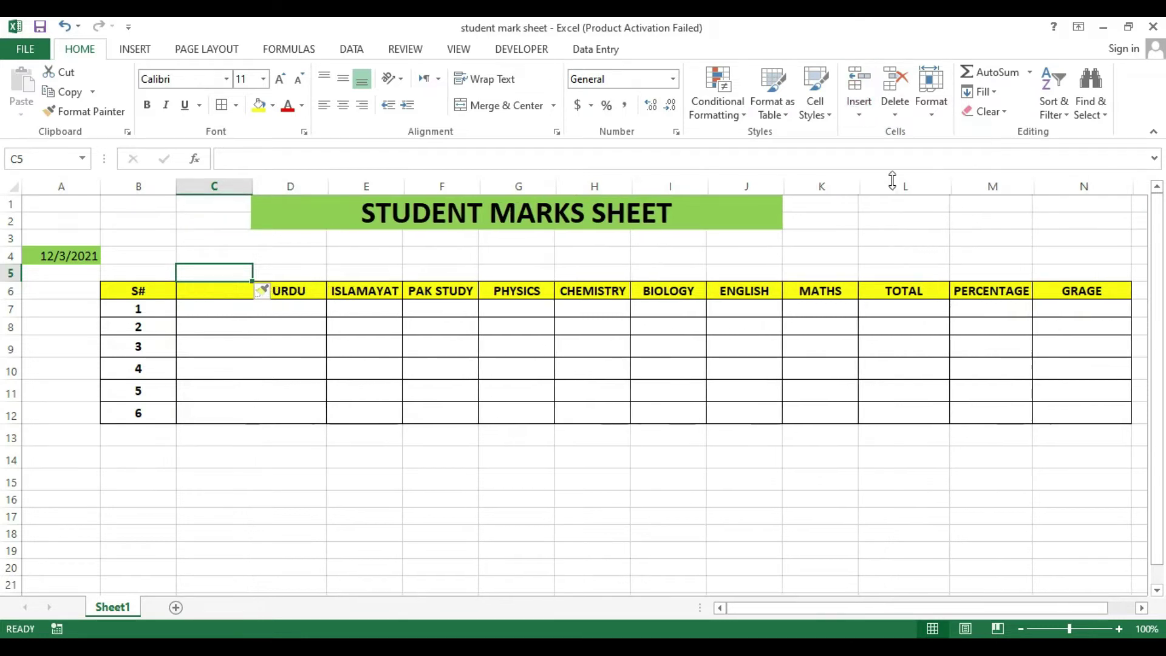
double_click(216, 291)
type("NAME")
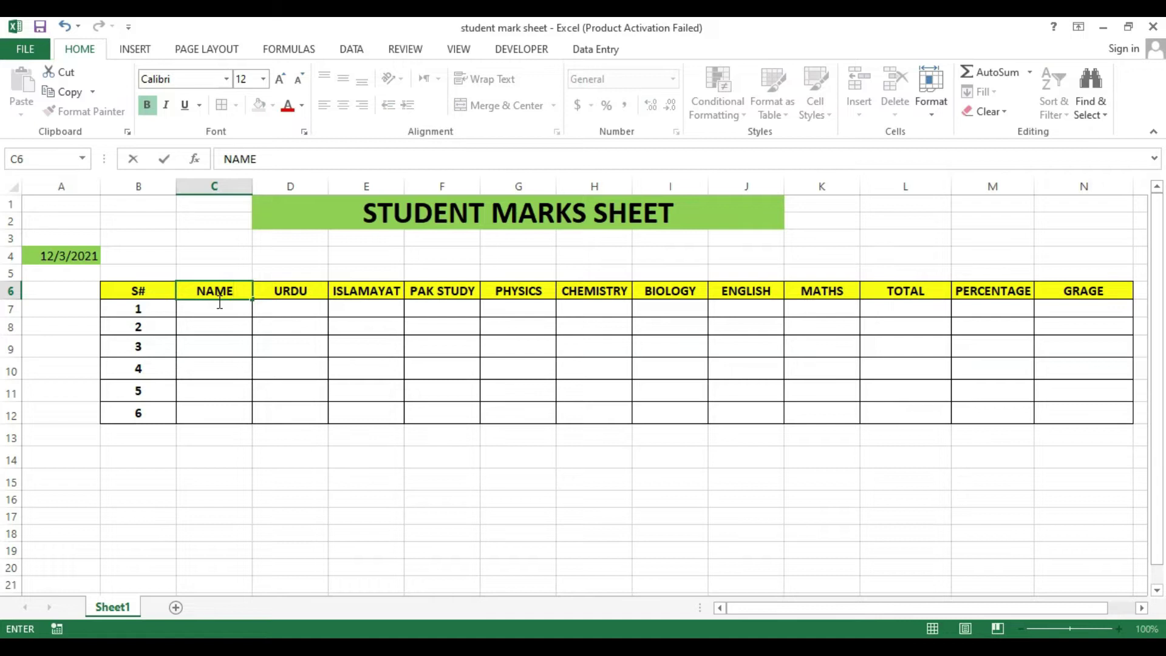
left_click(286, 459)
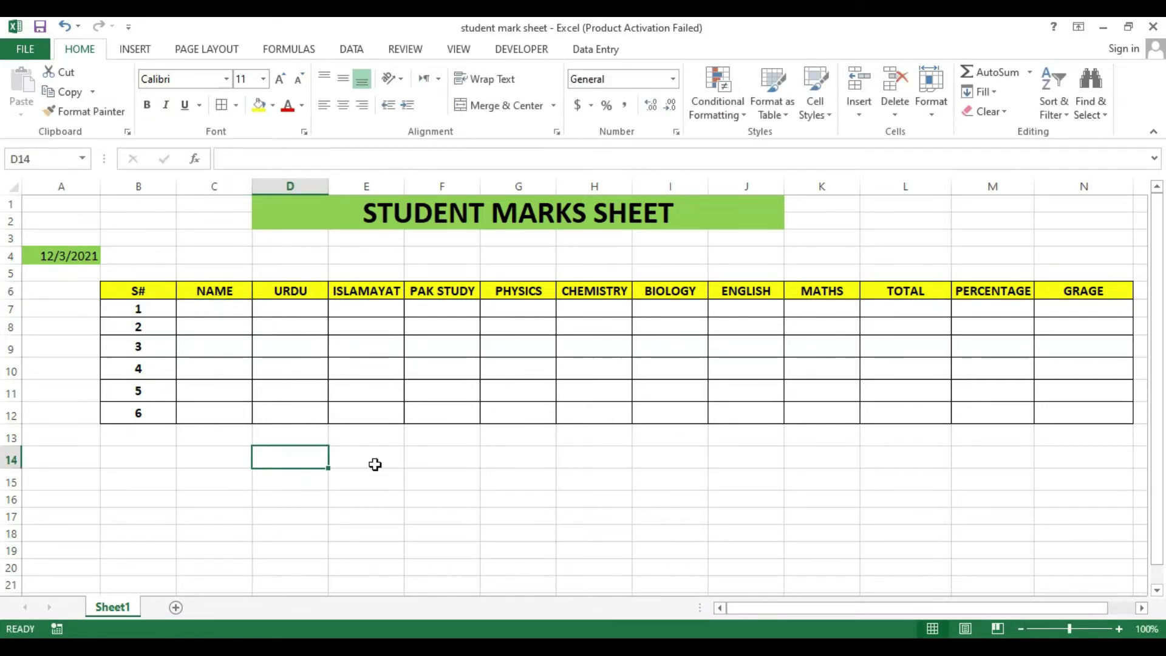
Paste the six green-filled student names into C7:C12.
left_click(208, 317)
key("ctrl+v")
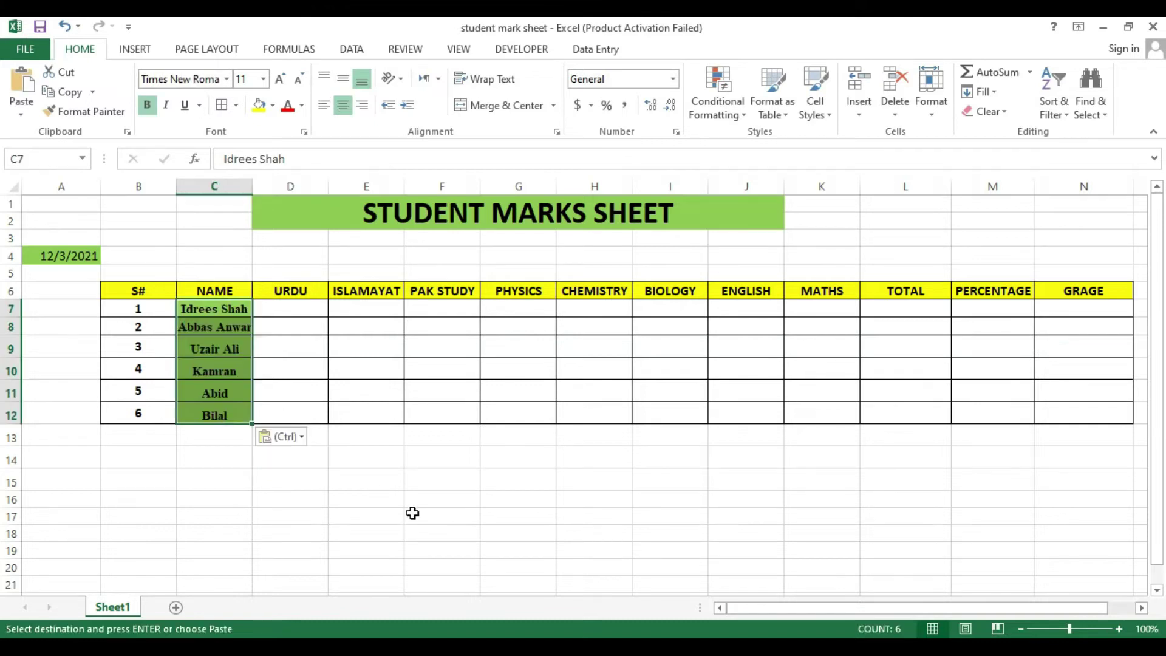
left_click(413, 505)
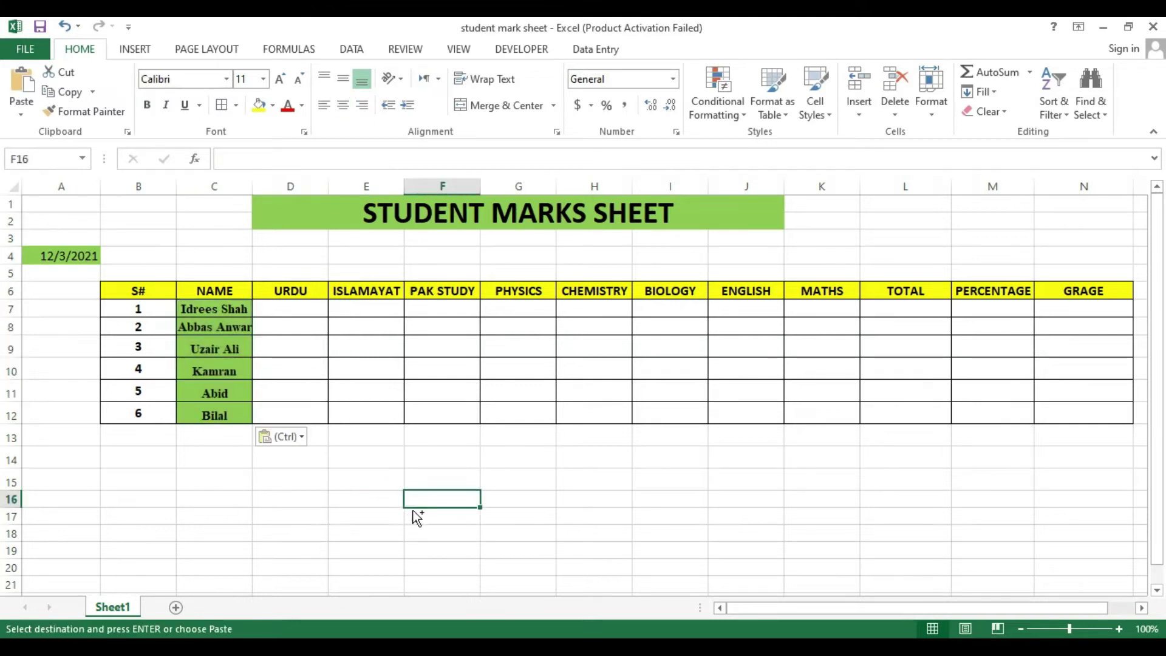
left_click(305, 309)
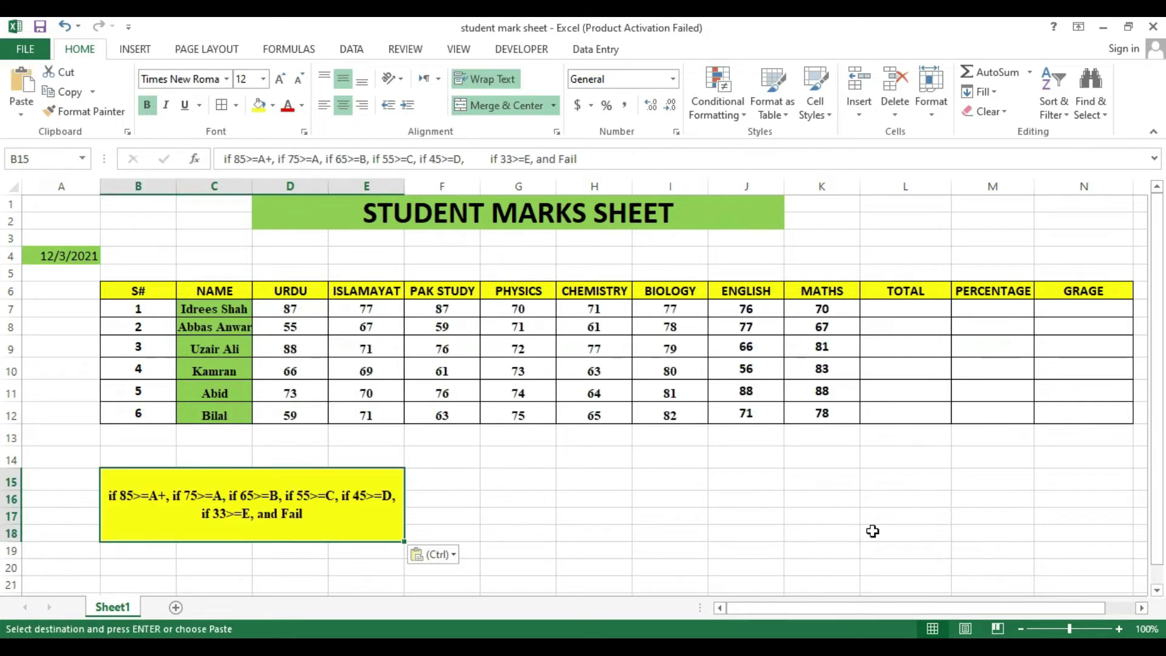
left_click(873, 532)
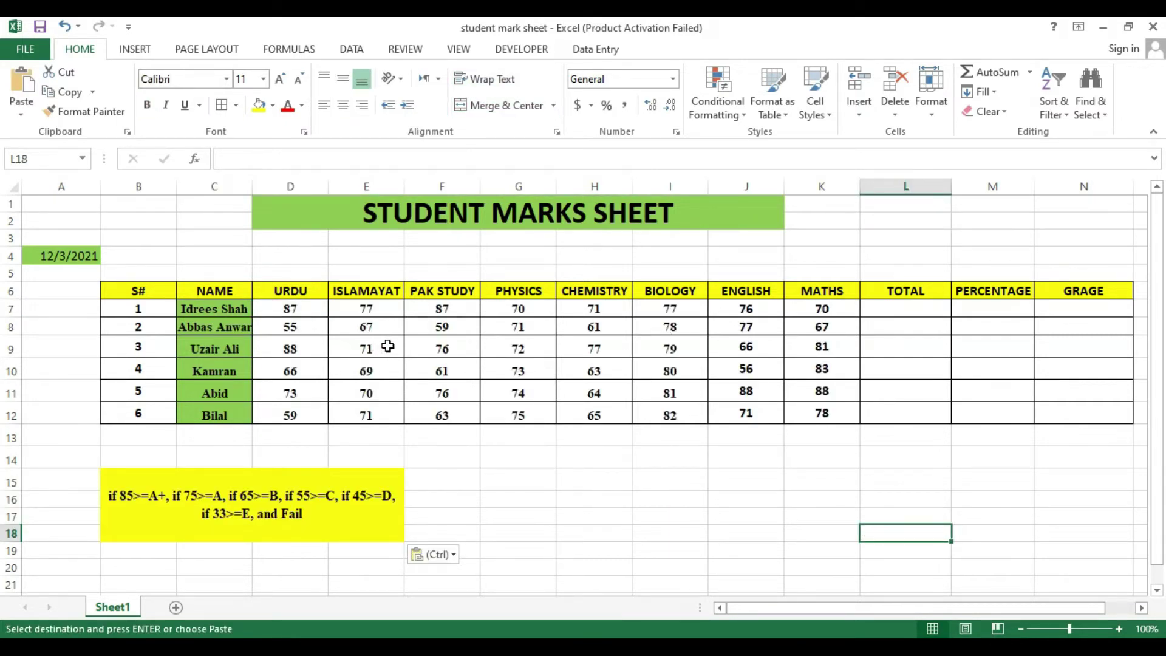
Widen column C and fill =SUM(D7:K7) down L7:L12, giving totals 615 to 564.
left_click_drag(252, 186, 263, 186)
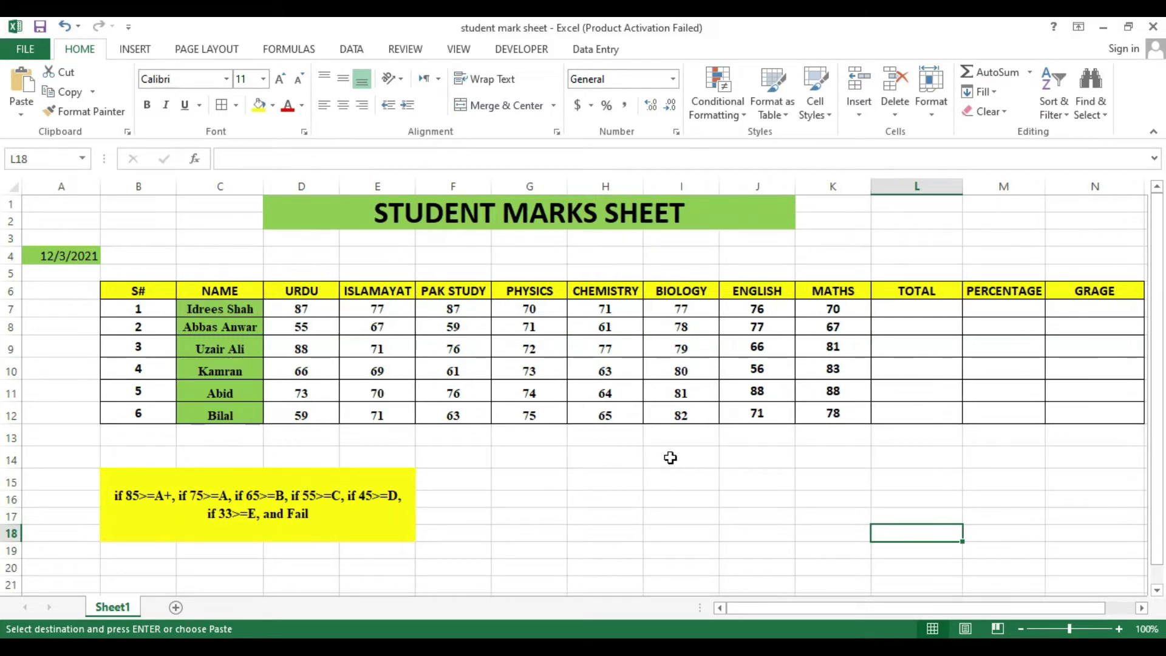
left_click(910, 315)
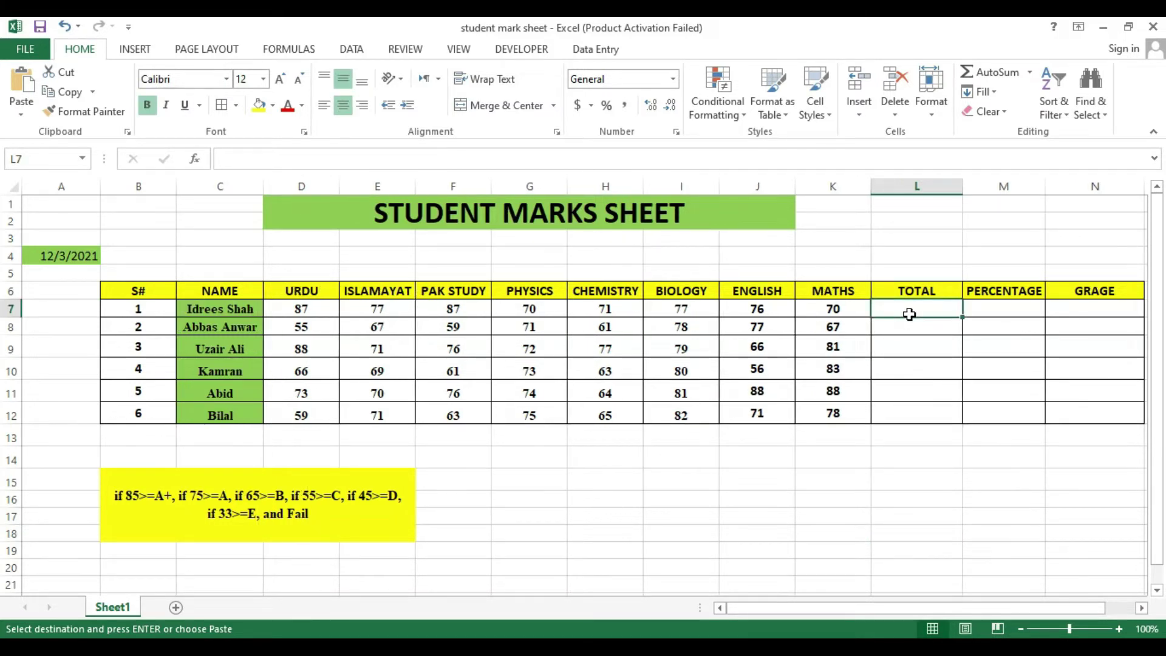
type("=su")
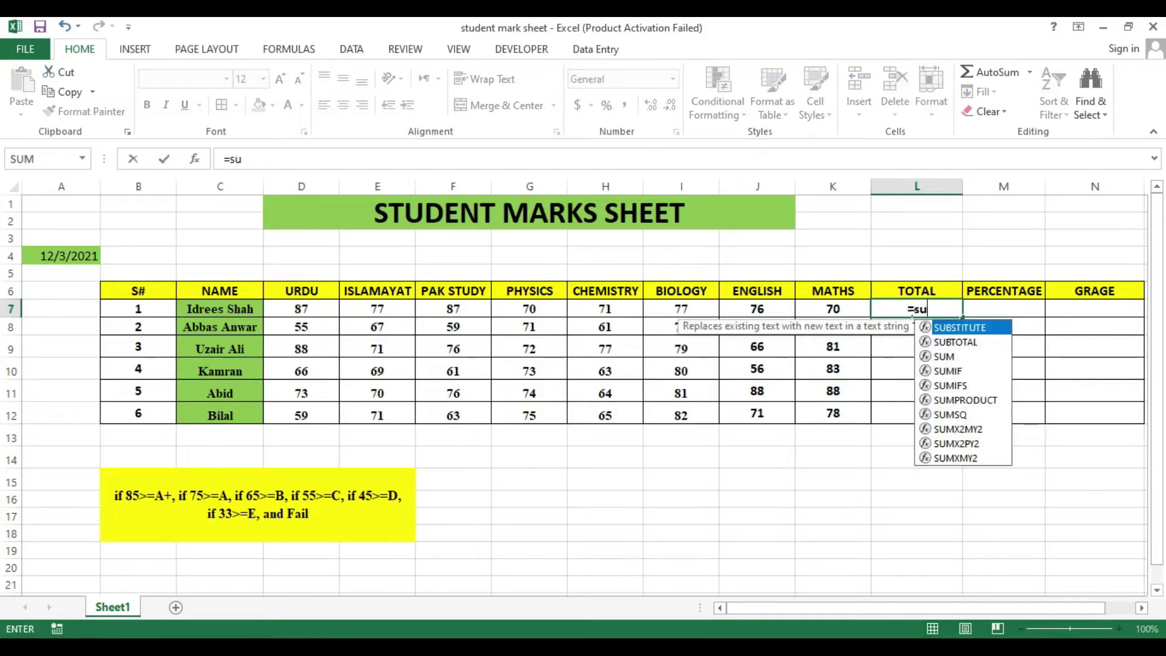
type("m")
key("Tab")
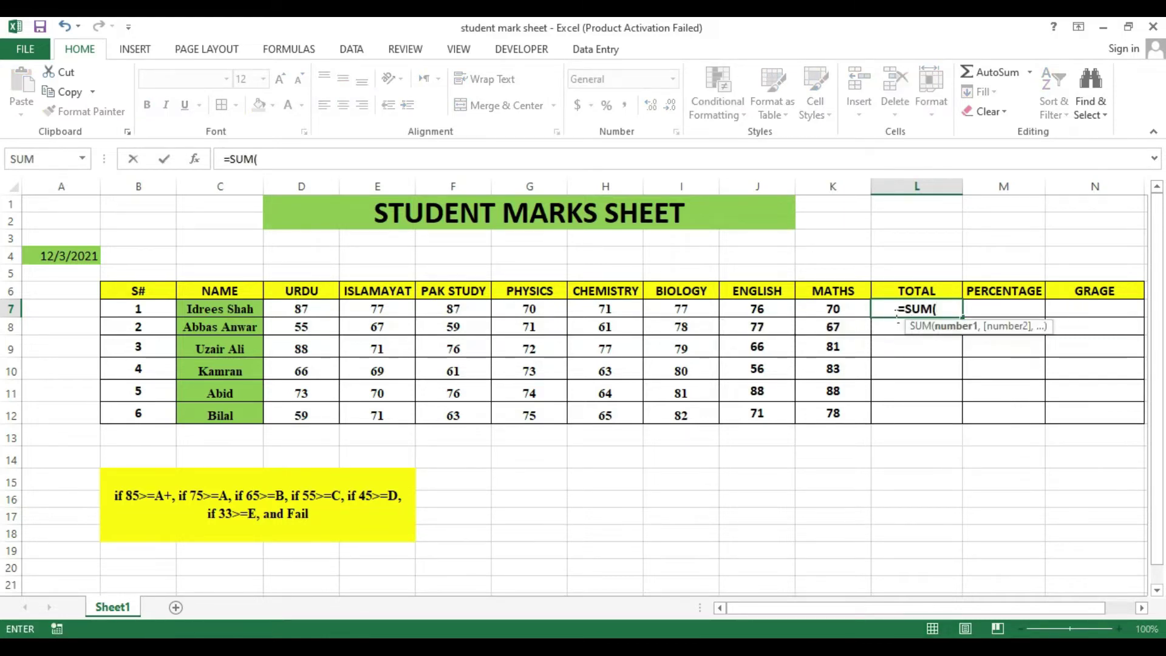
left_click(302, 315)
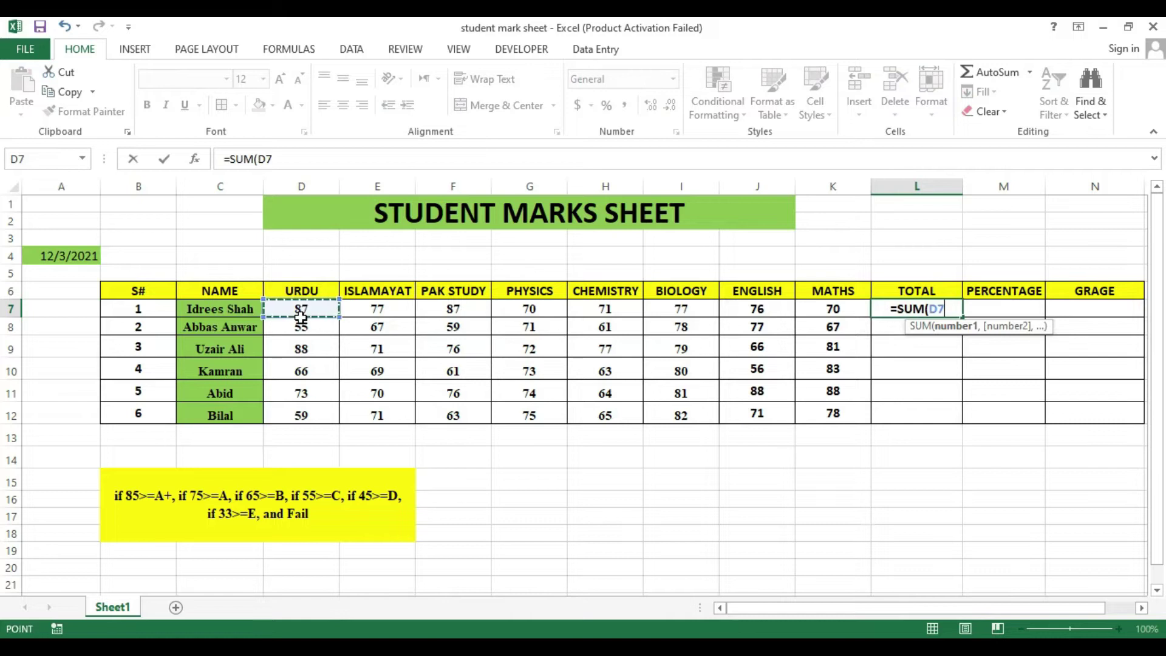
left_click_drag(374, 315, 806, 318)
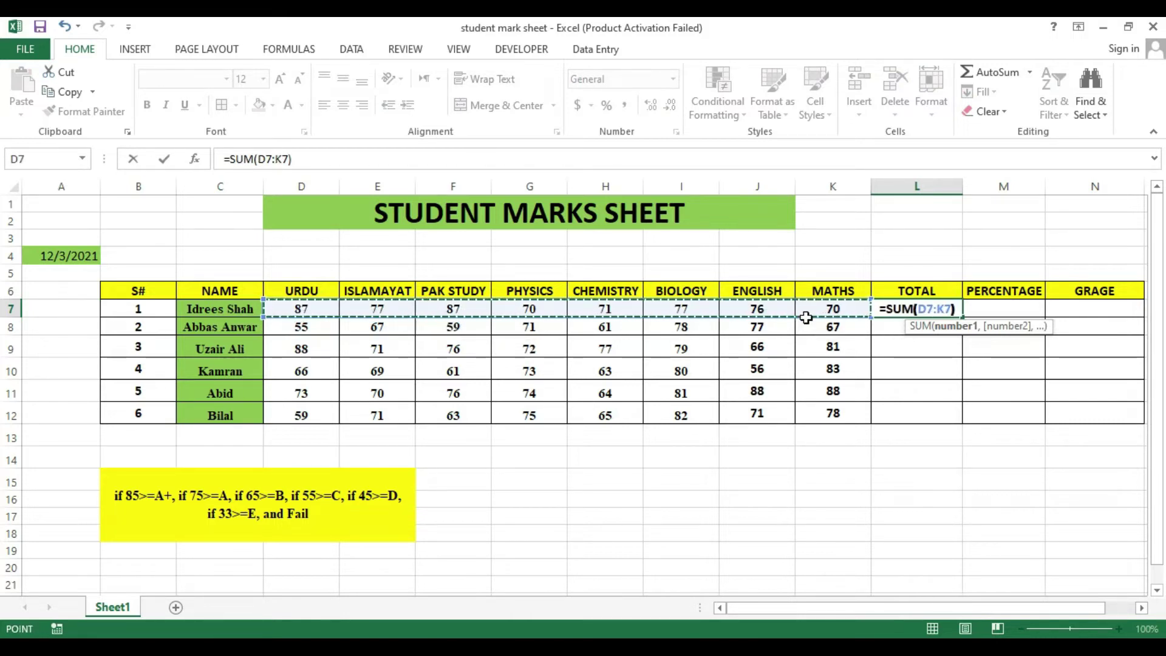
key("Return")
left_click(953, 313)
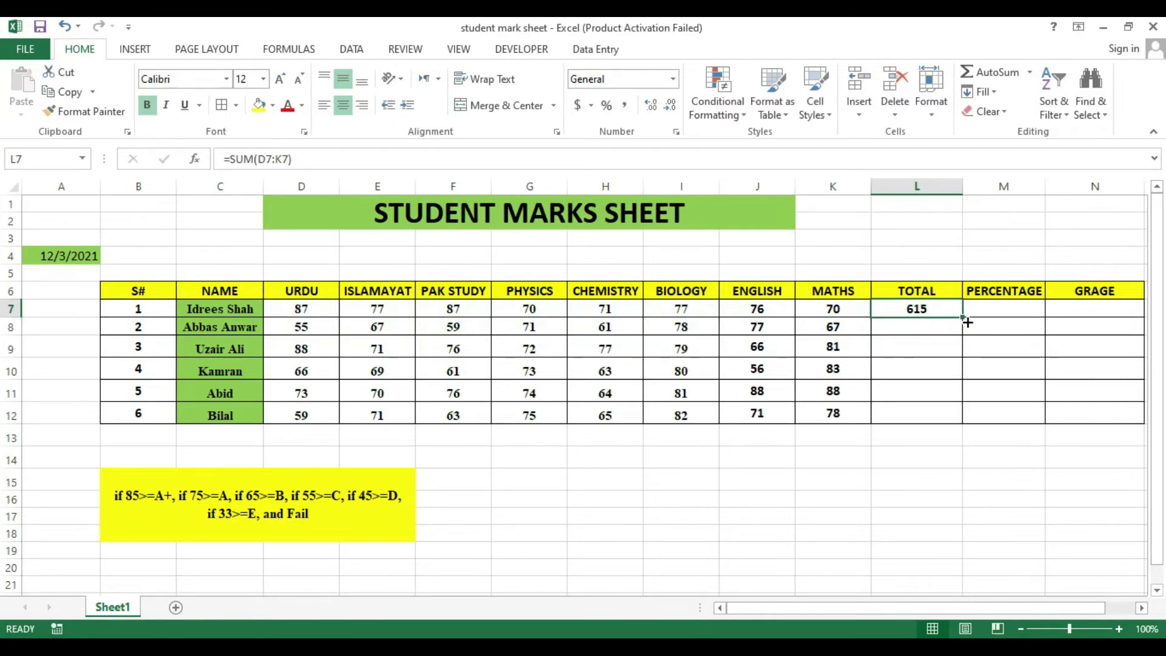
left_click_drag(968, 322, 971, 430)
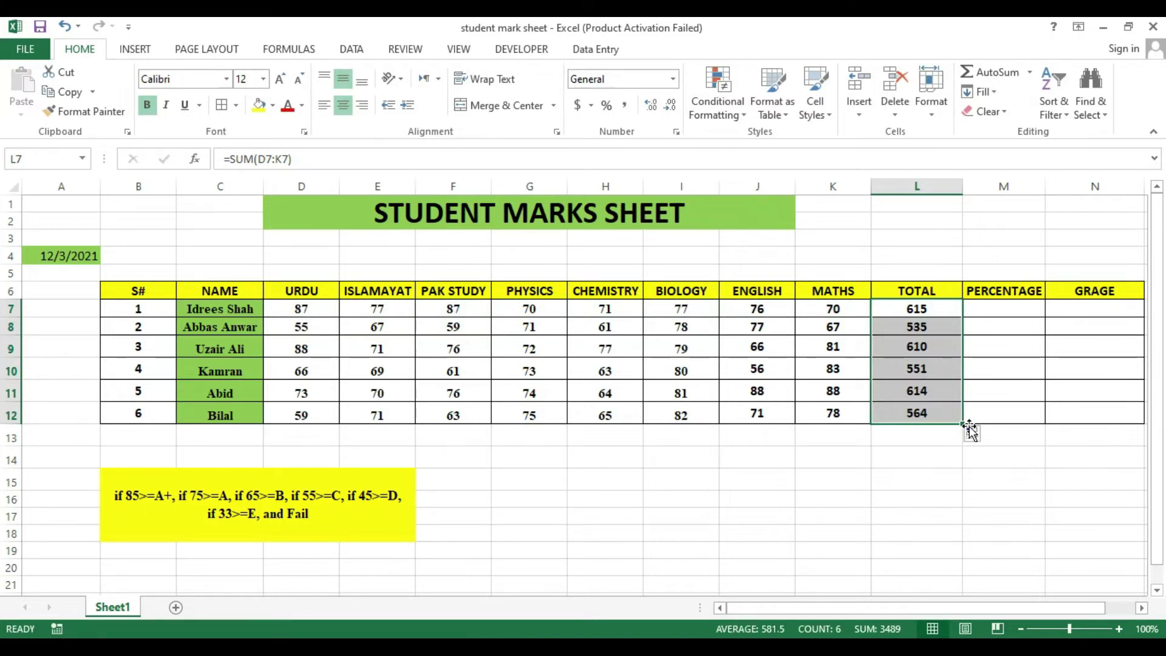
left_click(998, 317)
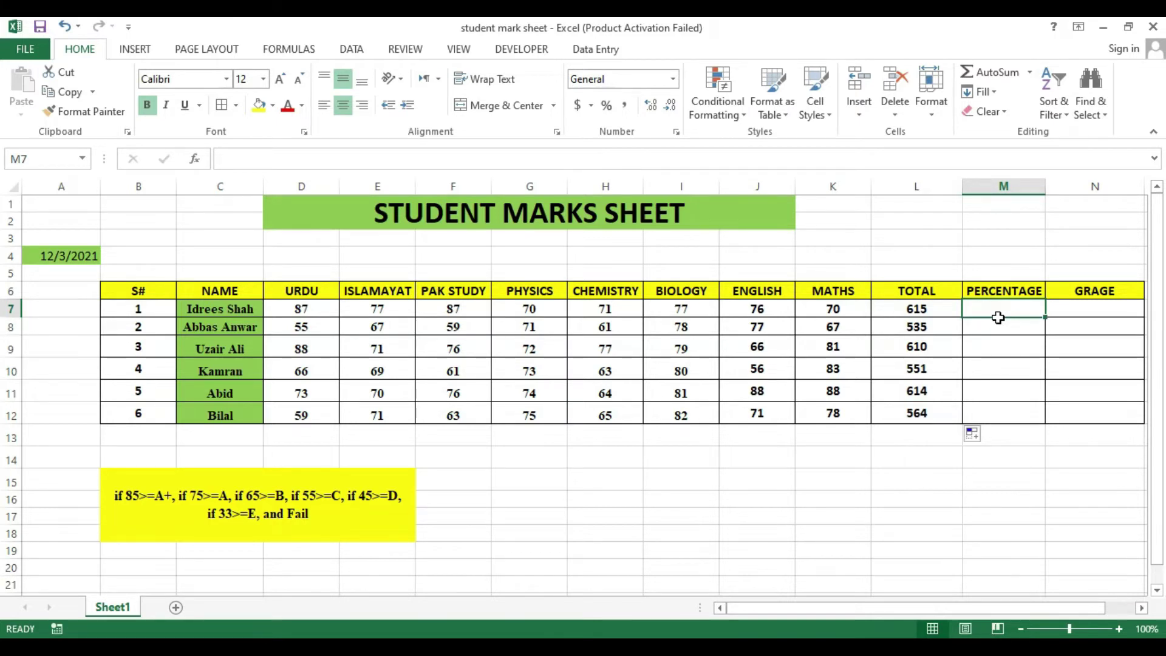
Fill =L7/800*100 down M7:M12, shown to two decimals (76.88 to 70.50).
type("=")
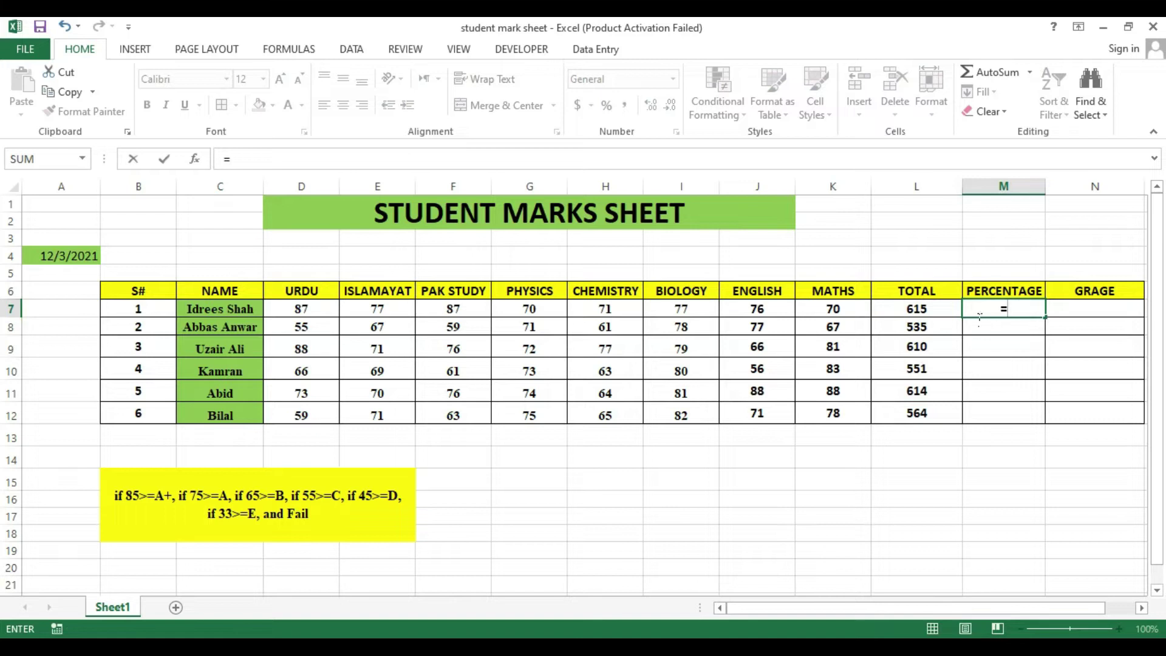
left_click(949, 316)
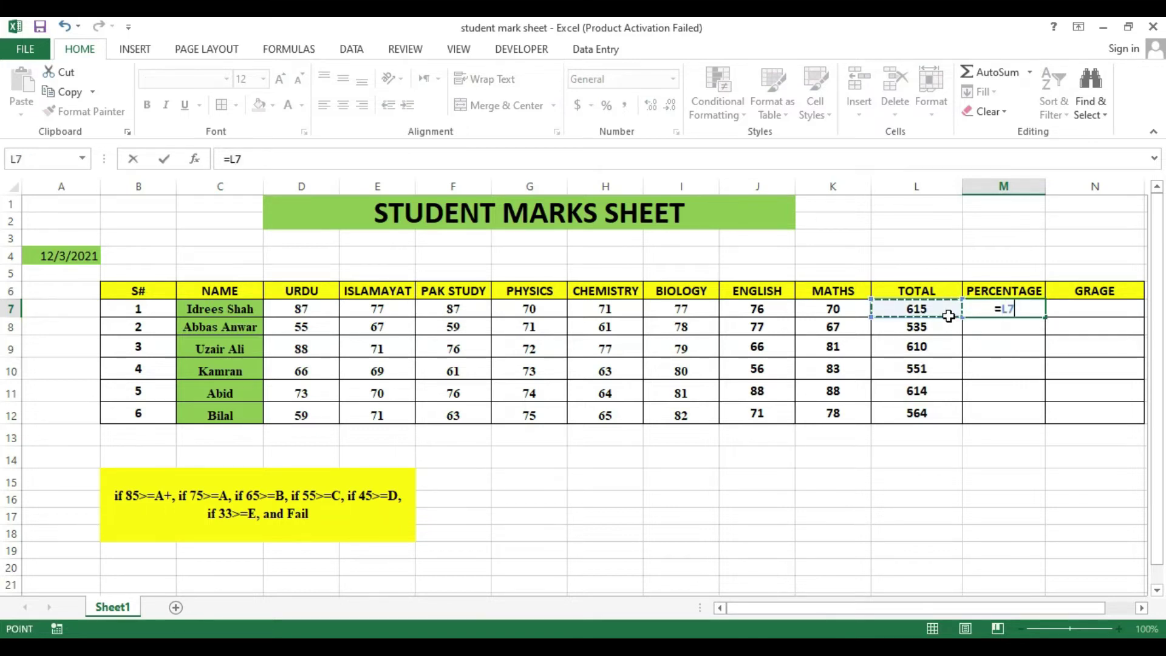
type("/")
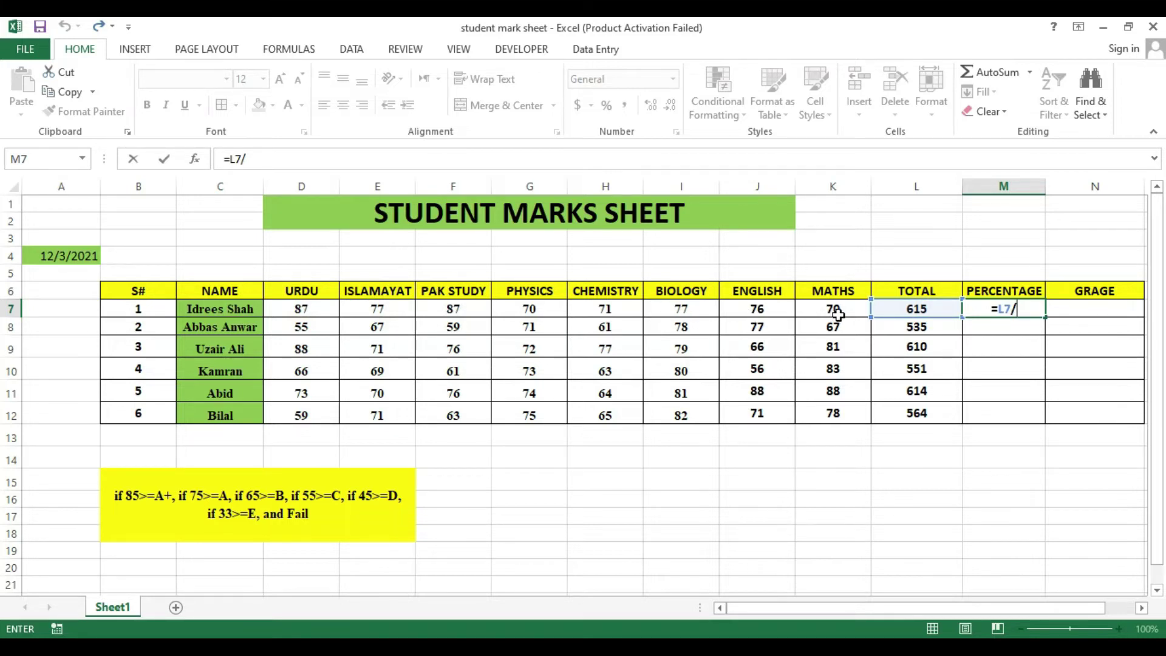
type("800")
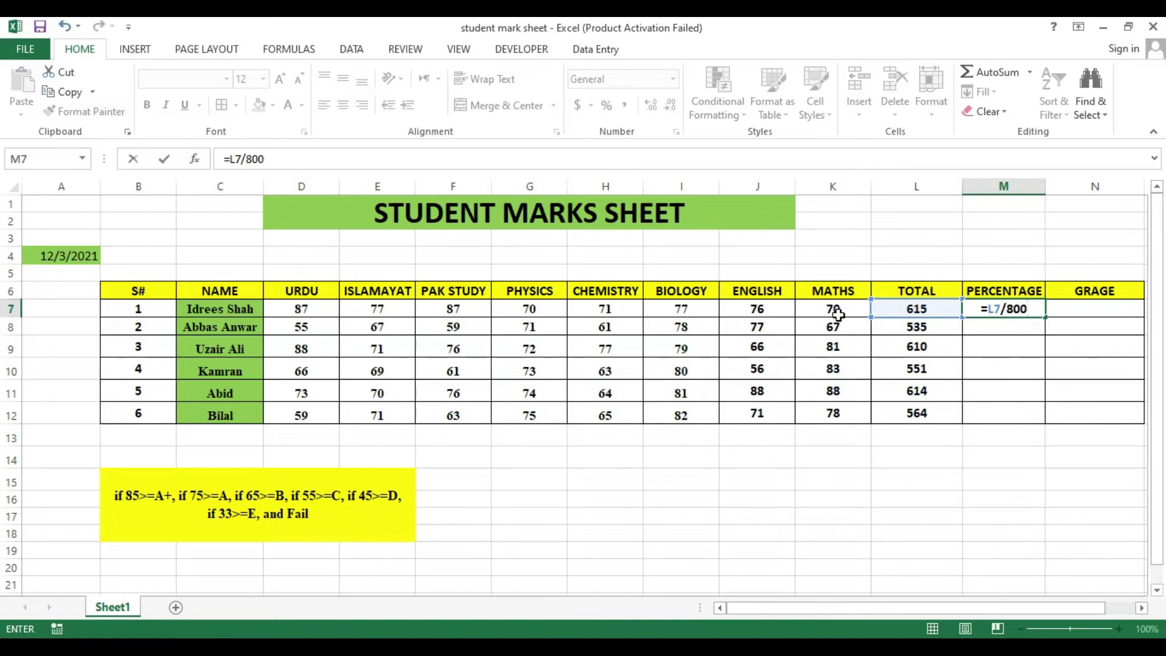
type("*100")
key("Return")
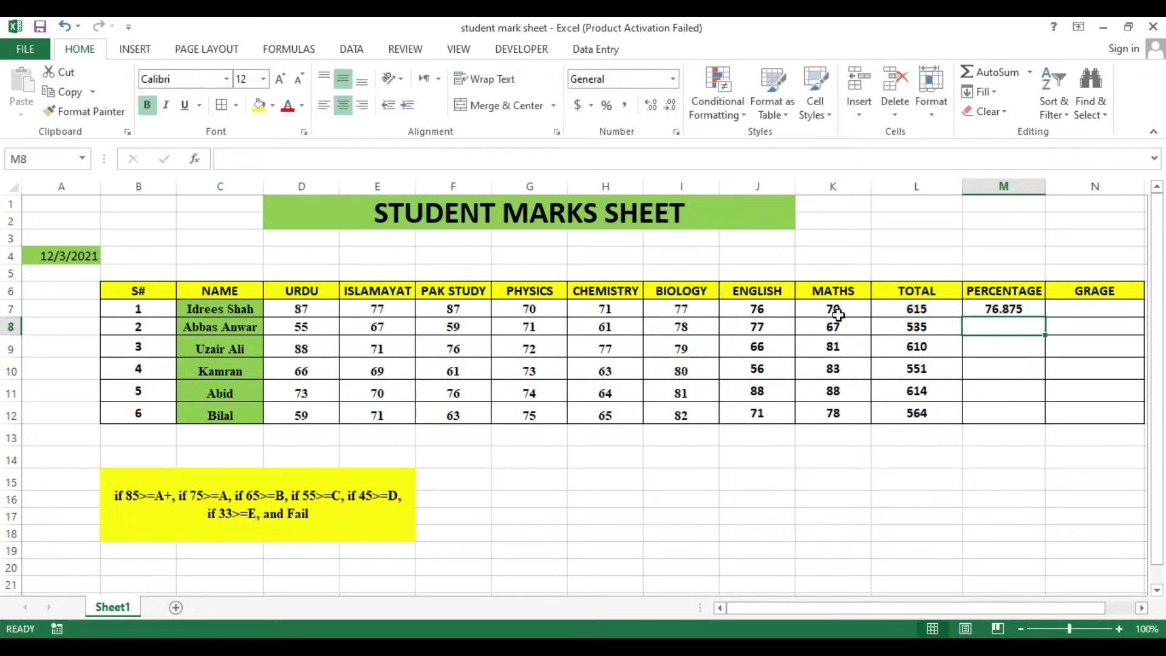
left_click(1004, 311)
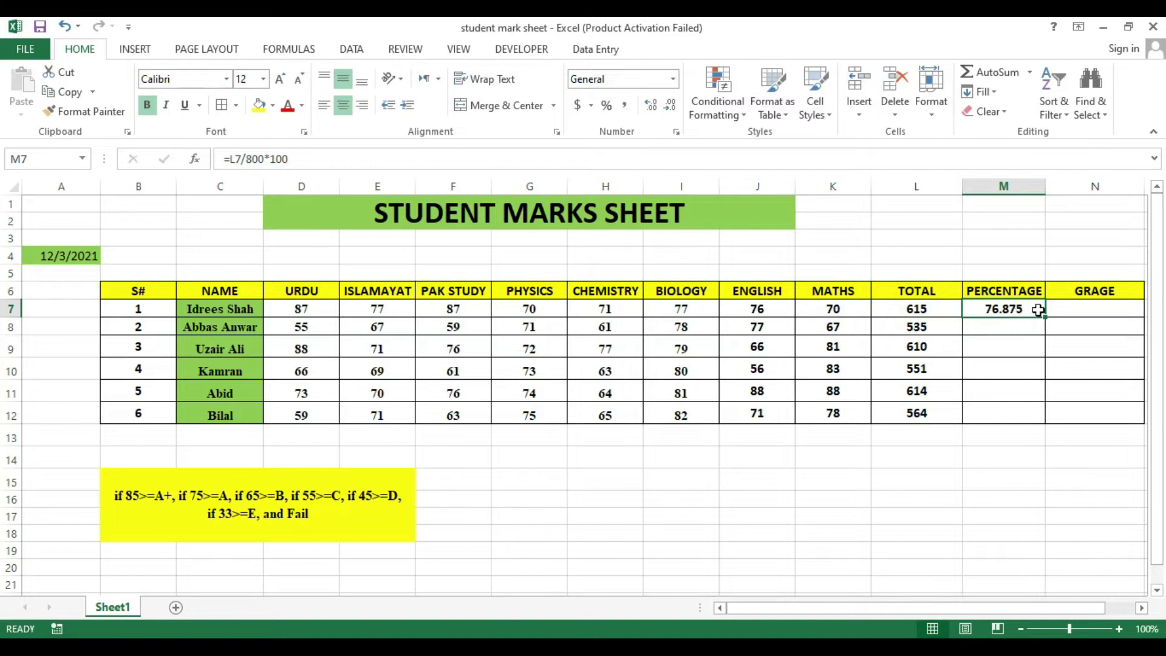
left_click(672, 107)
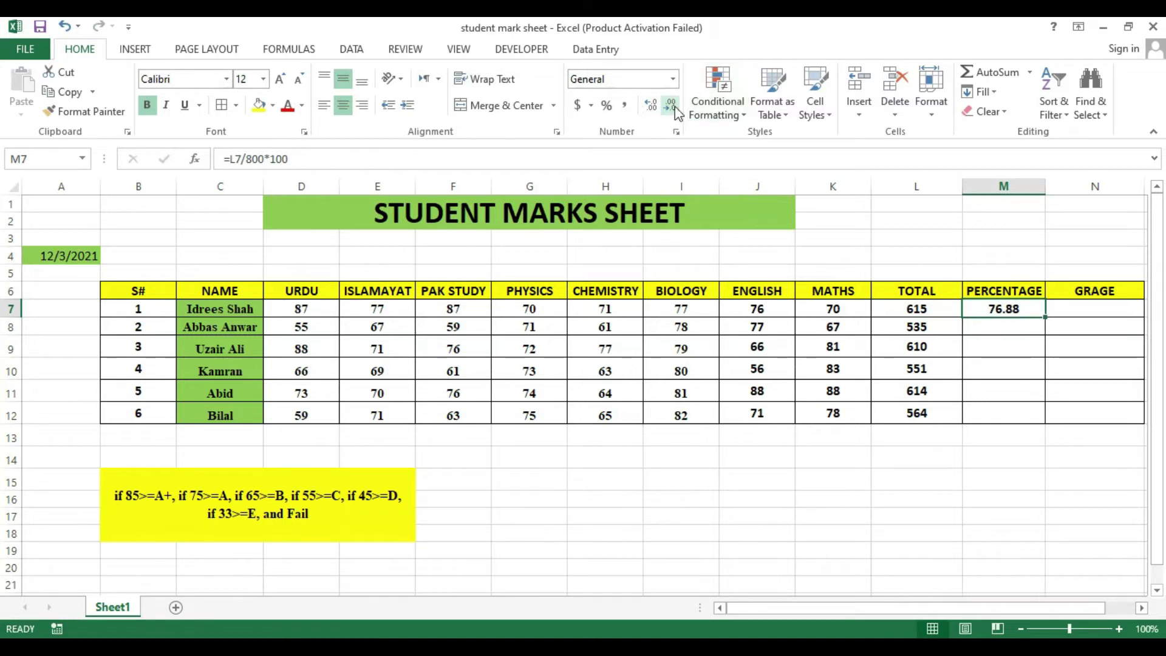
left_click_drag(1054, 326, 1054, 431)
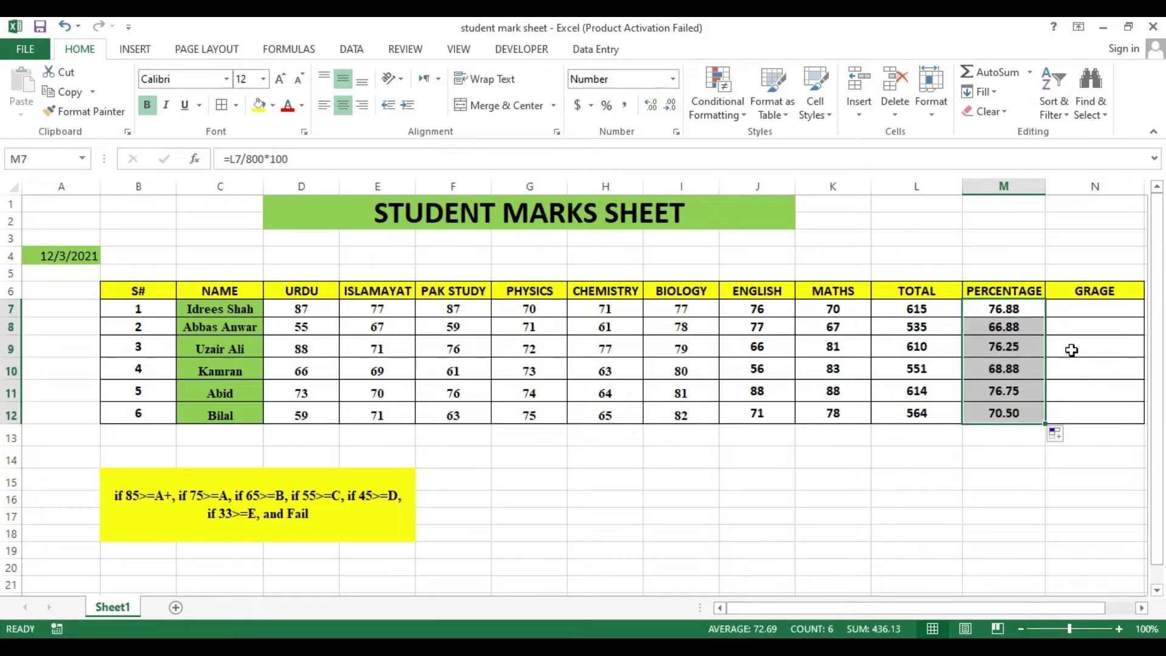
left_click(1094, 311)
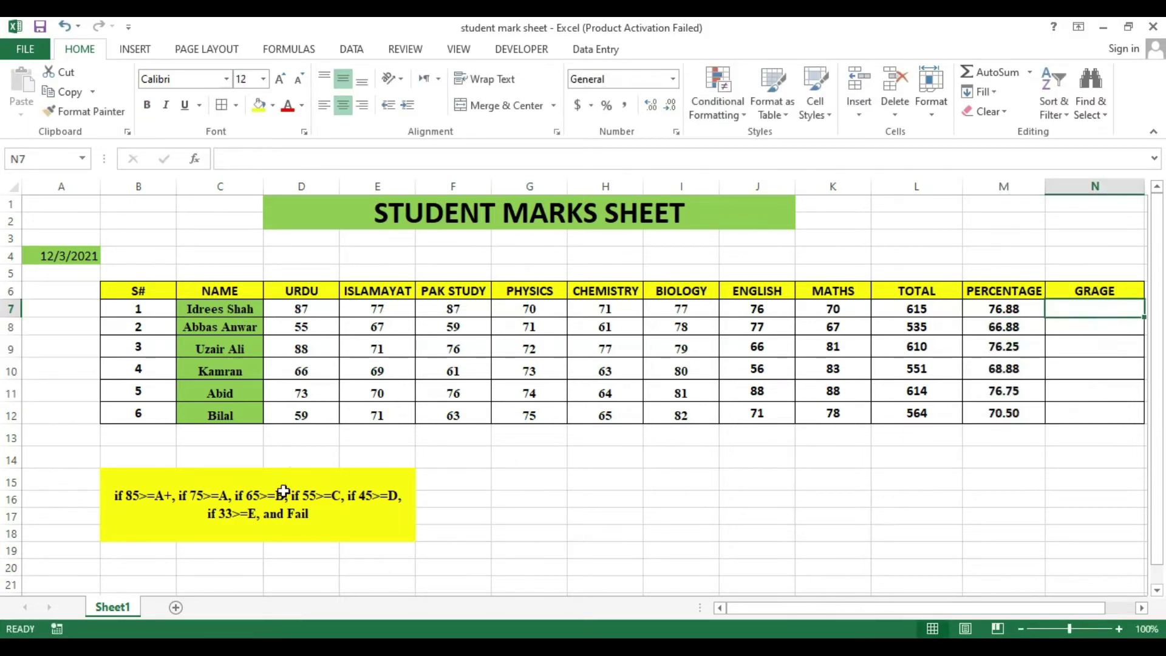
Begin the N7 grade formula with nested IFs on M7 for A+ and A.
left_click(160, 521)
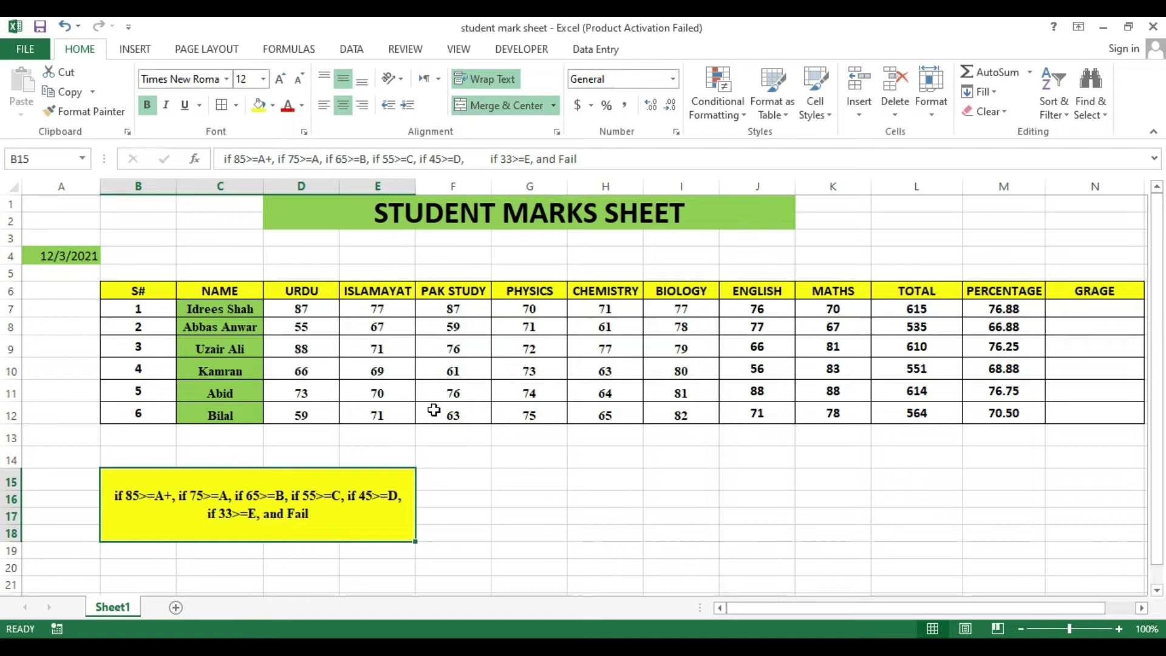
left_click(1126, 316)
type("=if")
key("Tab")
left_click(939, 311)
type(">")
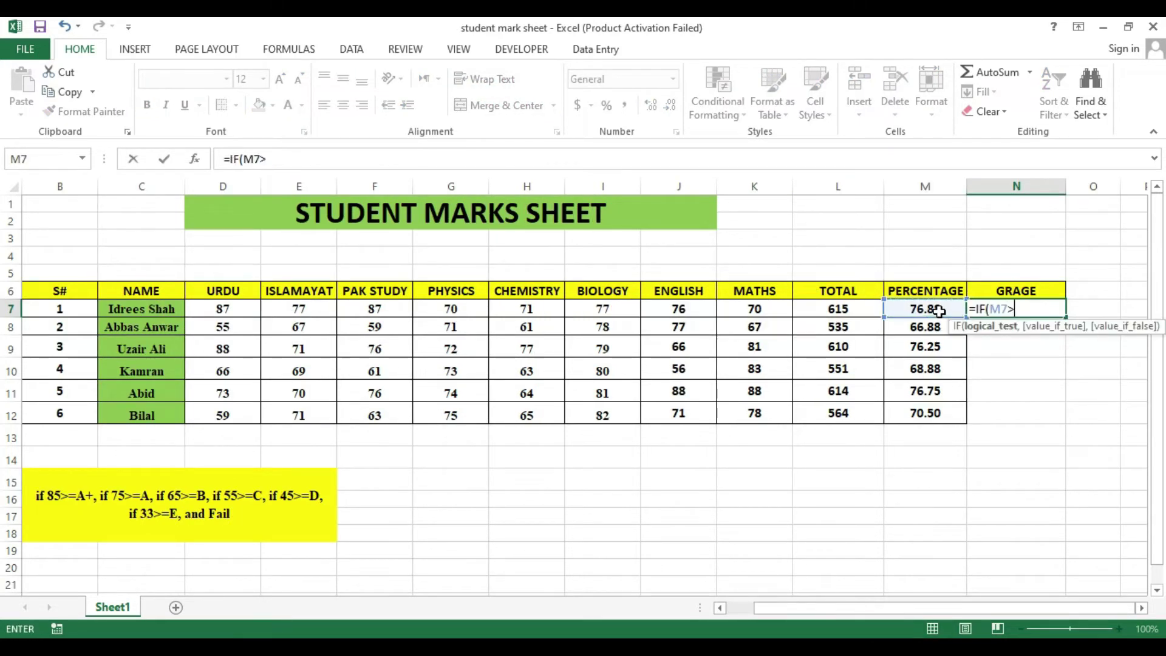
type("=85,")
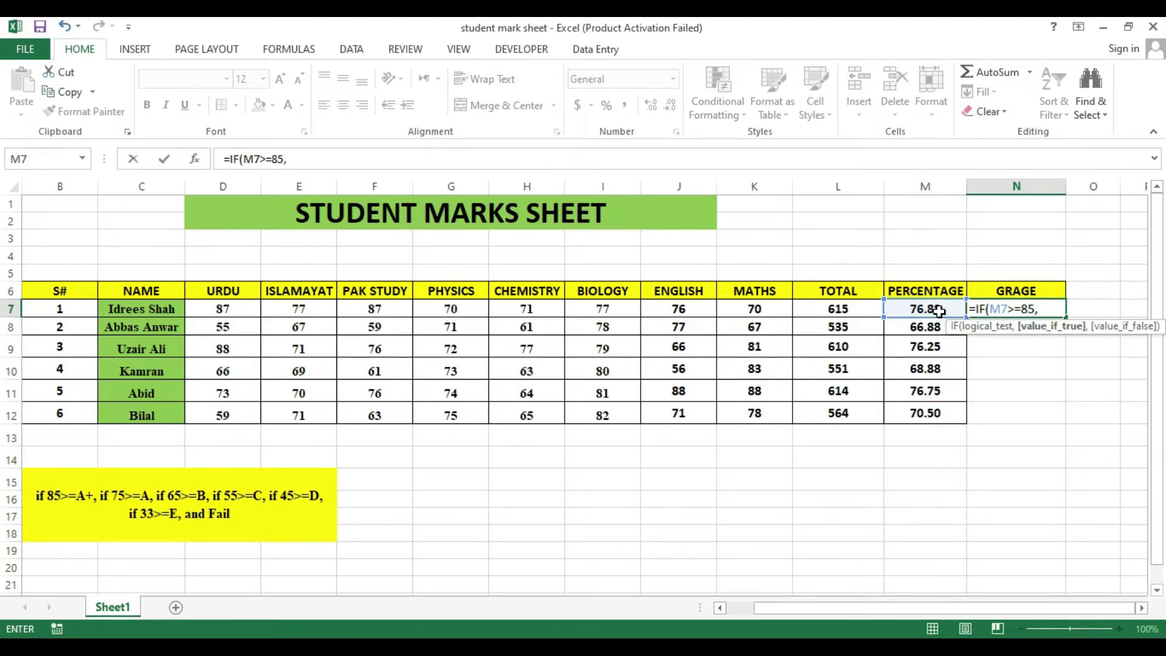
type("\"A+\",")
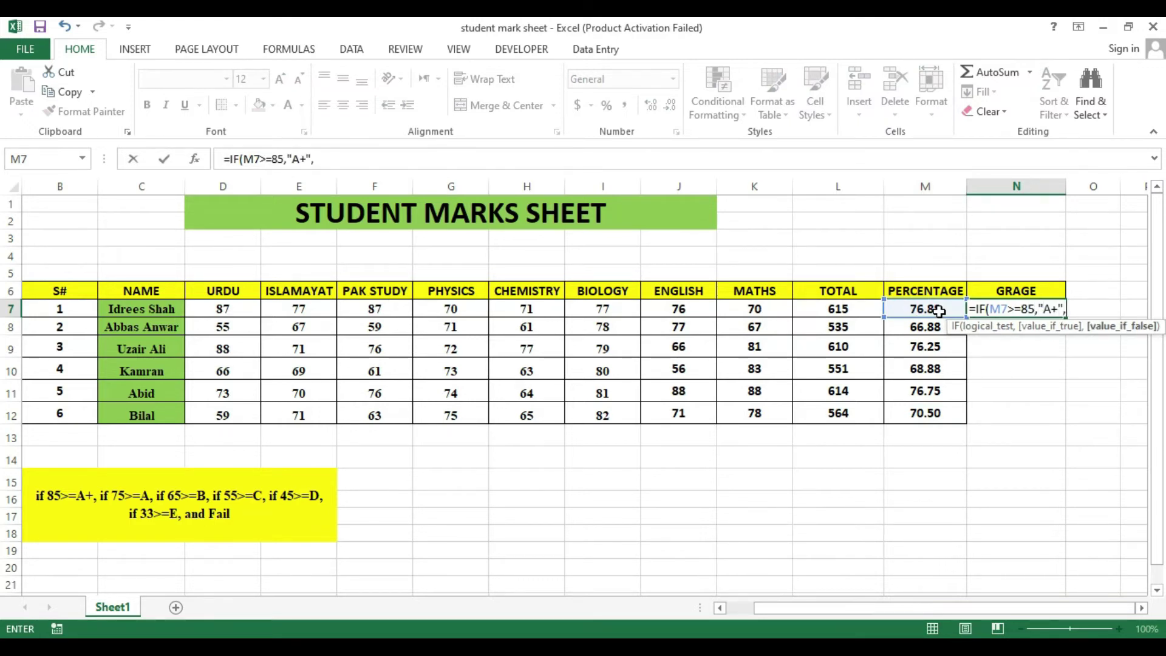
type("if")
key("Tab")
left_click(913, 313)
type(">=75,\"")
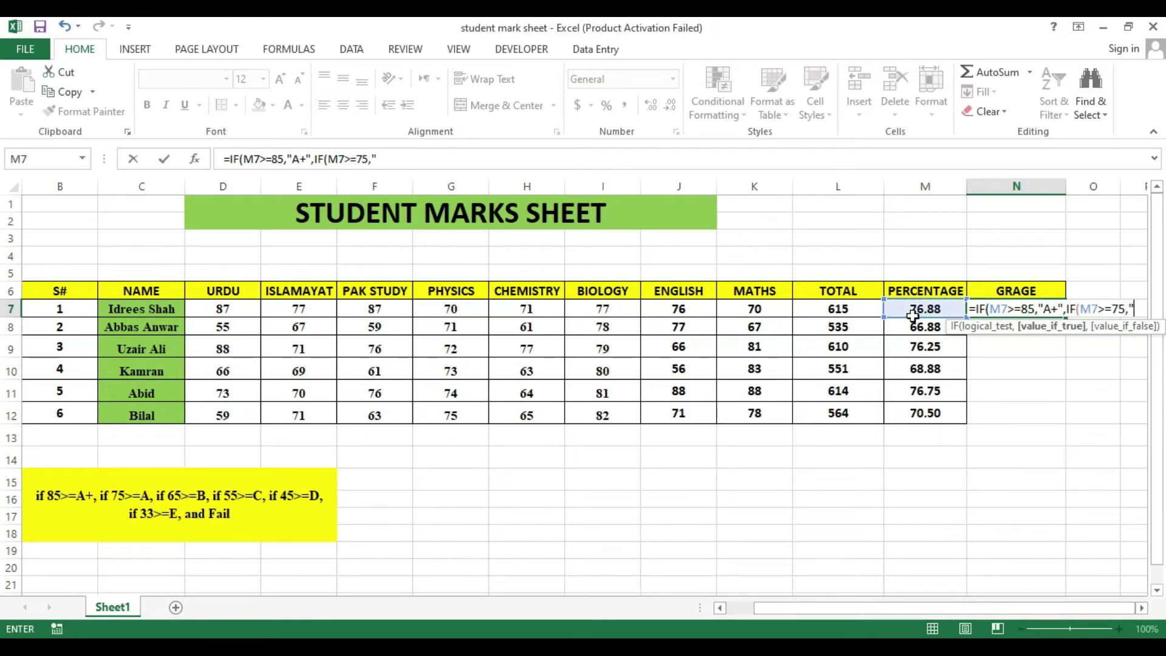
type(",if")
key("Tab")
Finish the nested IFs with B (>=65), C (>=55), D (>=45), E (>=33) and FAIL, then fill down to N12.
left_click(917, 315)
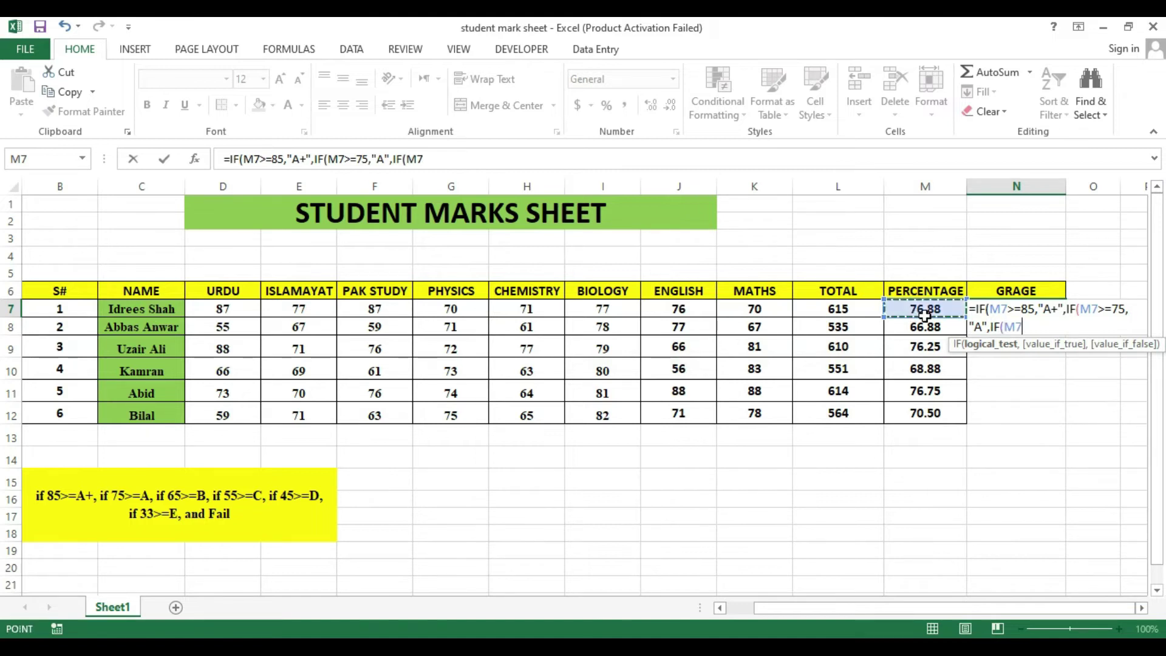
type(">=65,\"B\",IF(")
left_click(921, 315)
type(">=55,\"")
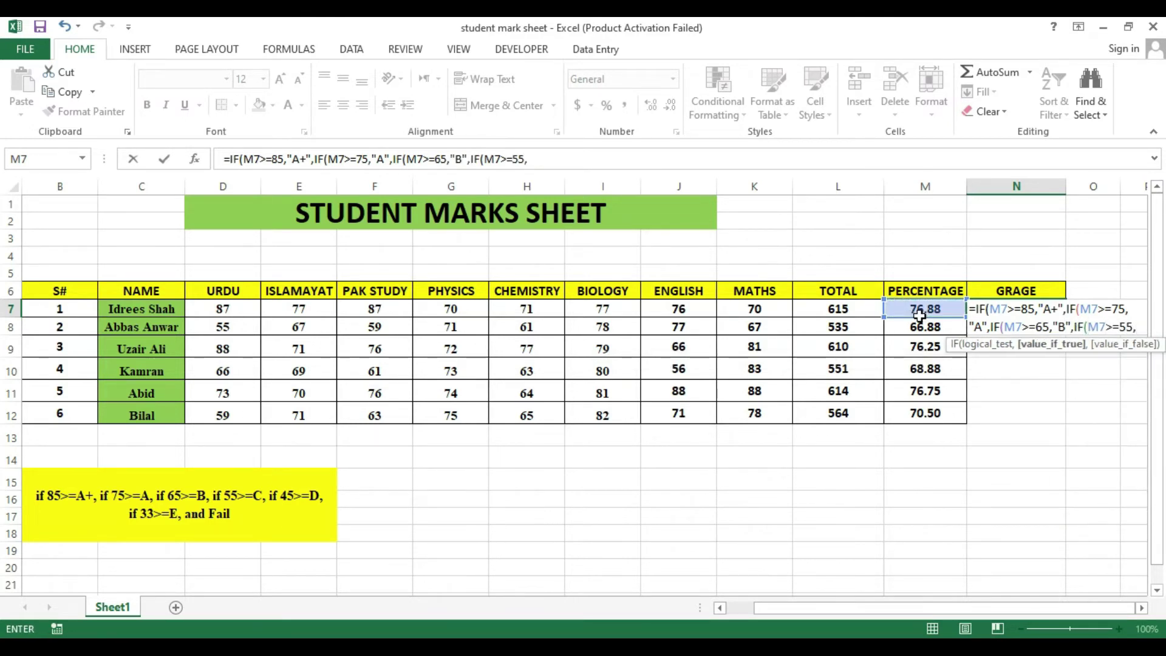
type("C\",IF(")
left_click(923, 315)
type(">=45,")
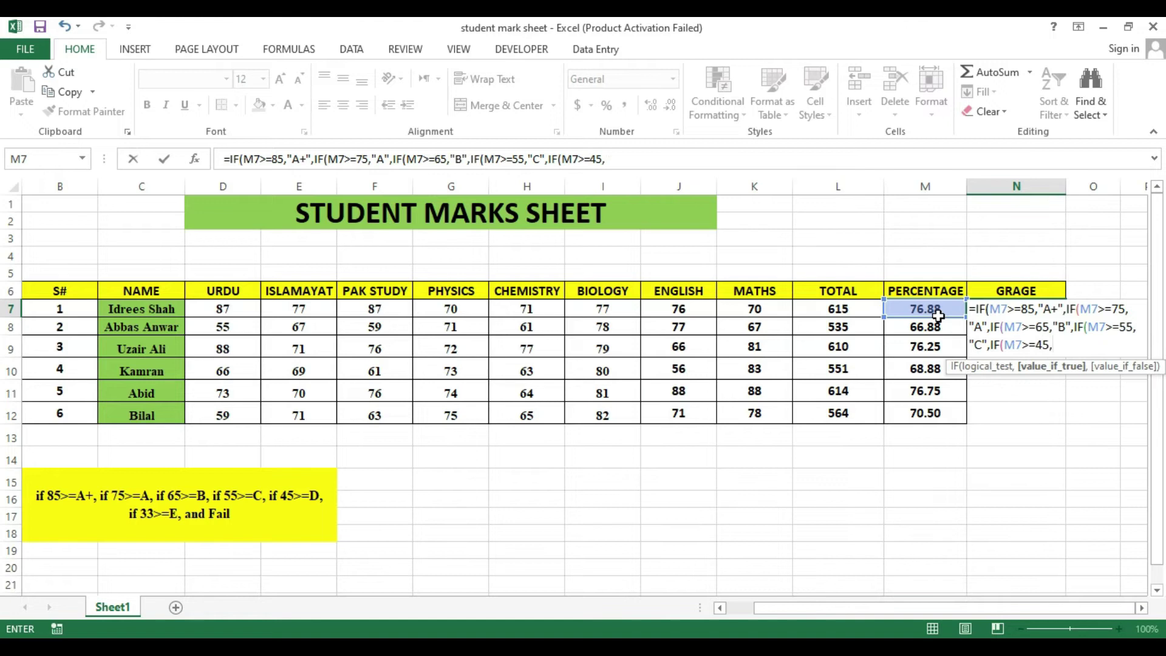
type("\"D\",IF(")
left_click(936, 315)
type(">=33,")
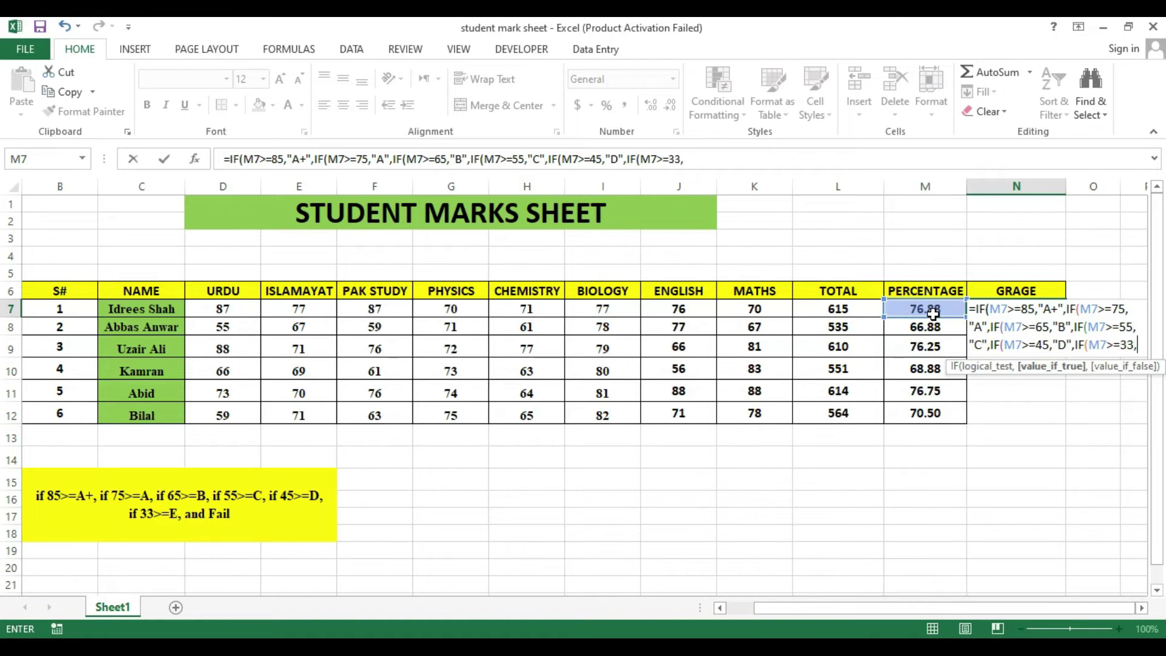
type("\"E\",")
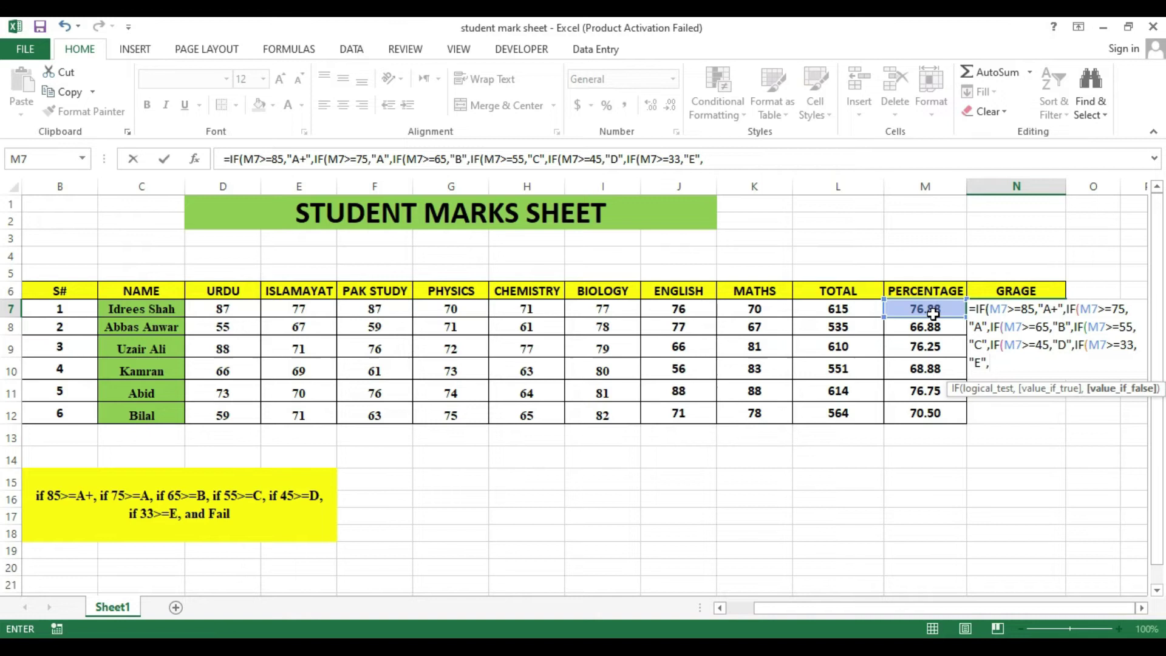
type("\"FAIL\"")
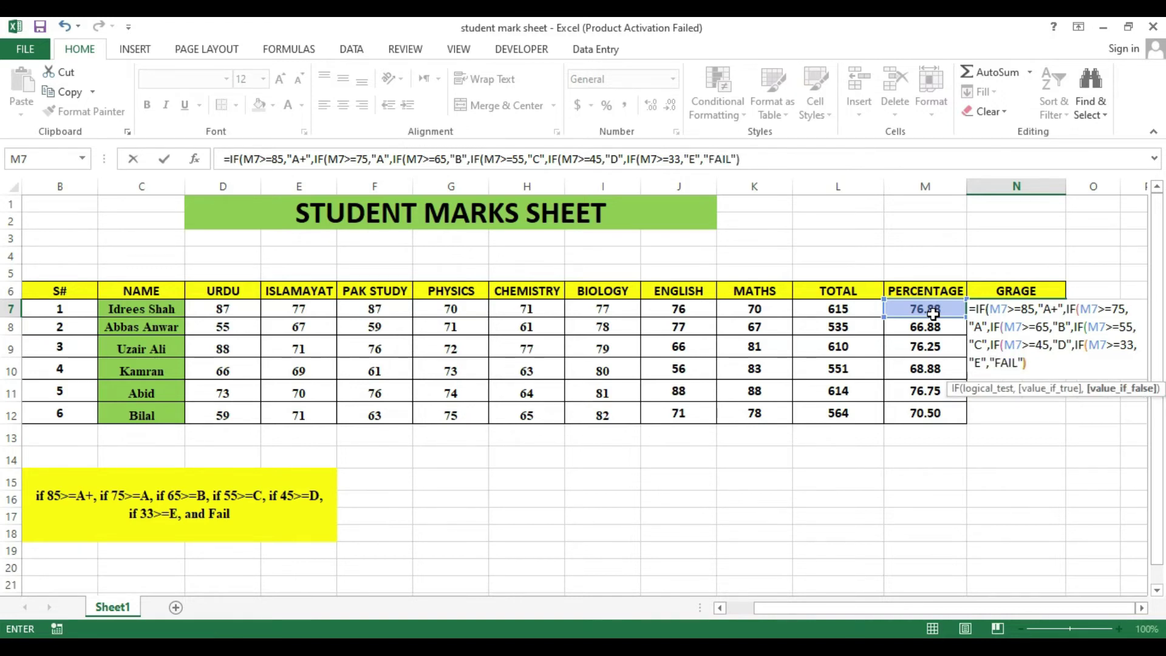
key("Return")
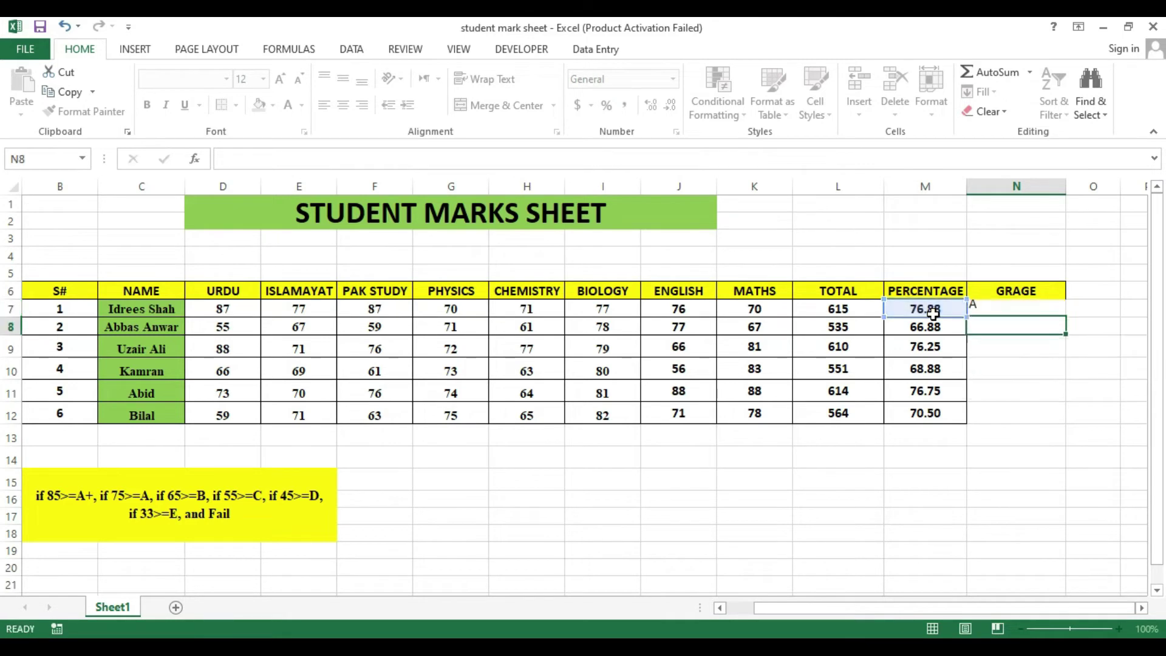
left_click(1014, 315)
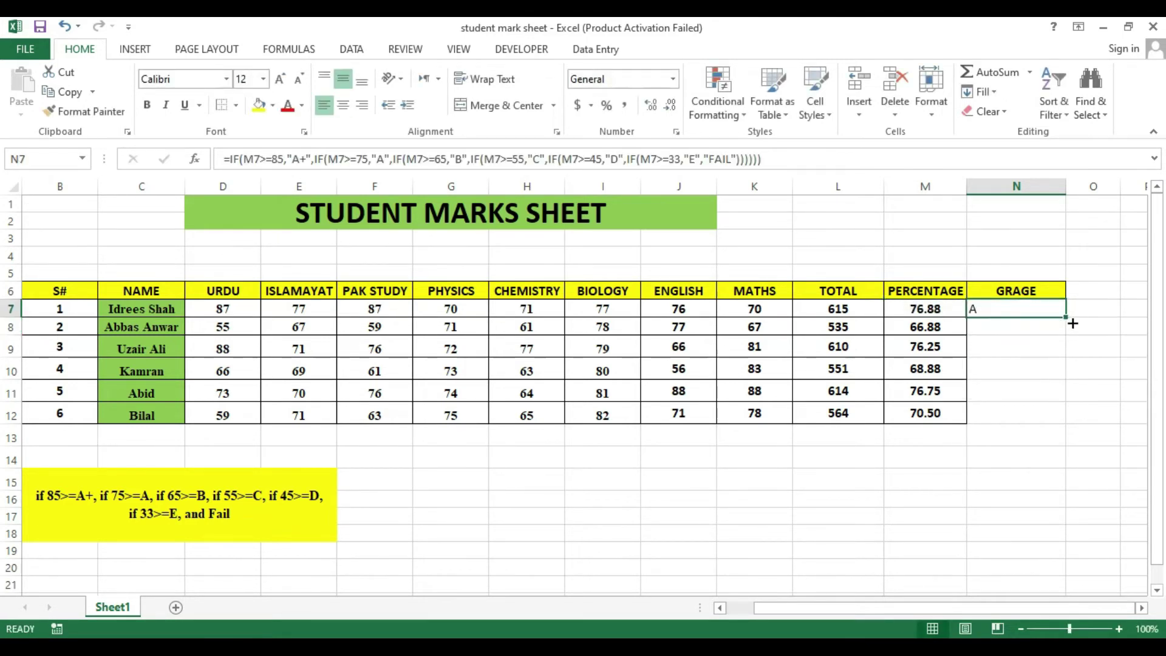
left_click_drag(1073, 324, 1050, 437)
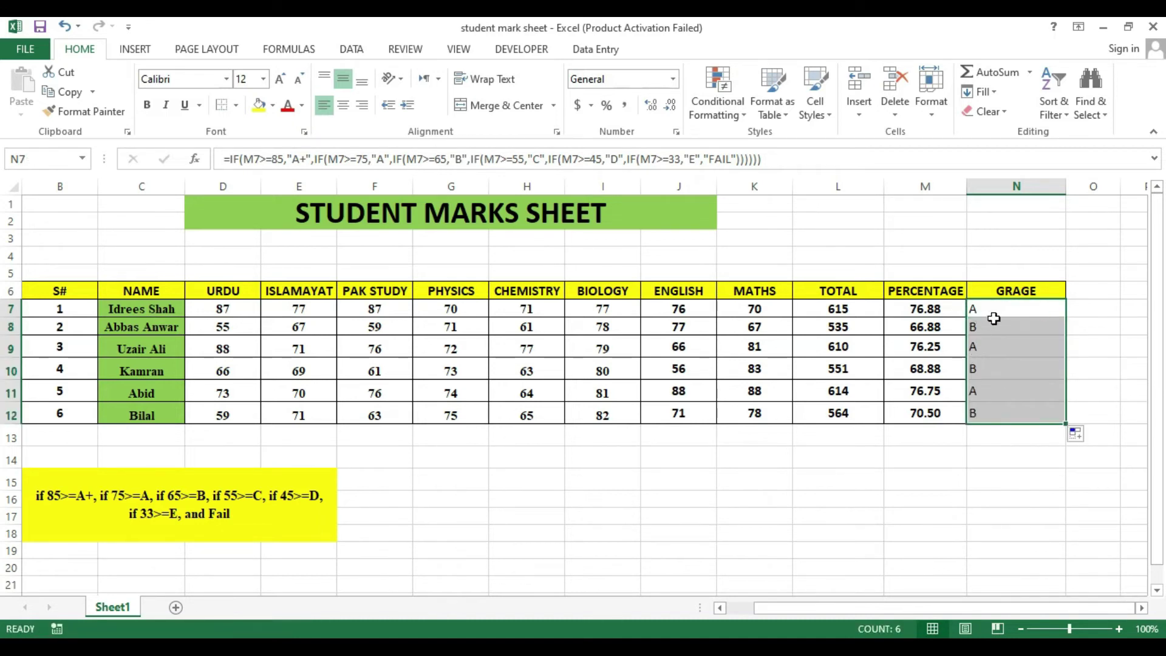
Inspect the percentage formulas of the other students.
left_click(925, 310)
left_click(925, 328)
left_click(946, 401)
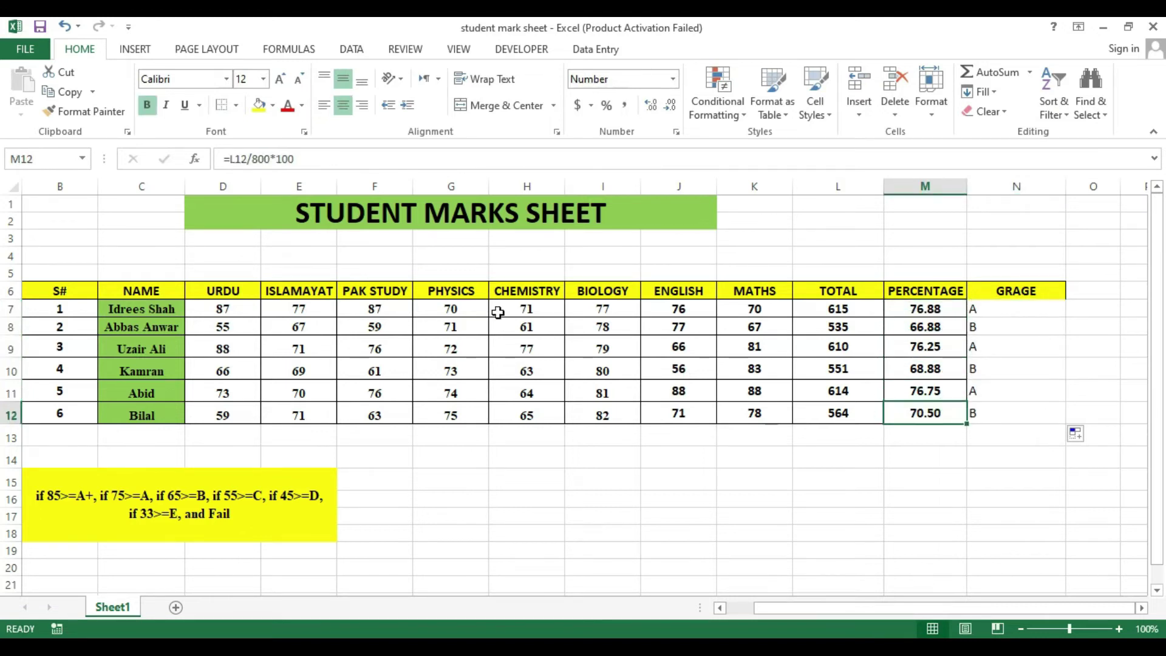
Change the first student's Chemistry, Biology, Islamayat, Physics and English marks to 88, 8, 87, 90, 90.
left_click(538, 312)
type("88")
left_click(606, 308)
type("8")
left_click(283, 313)
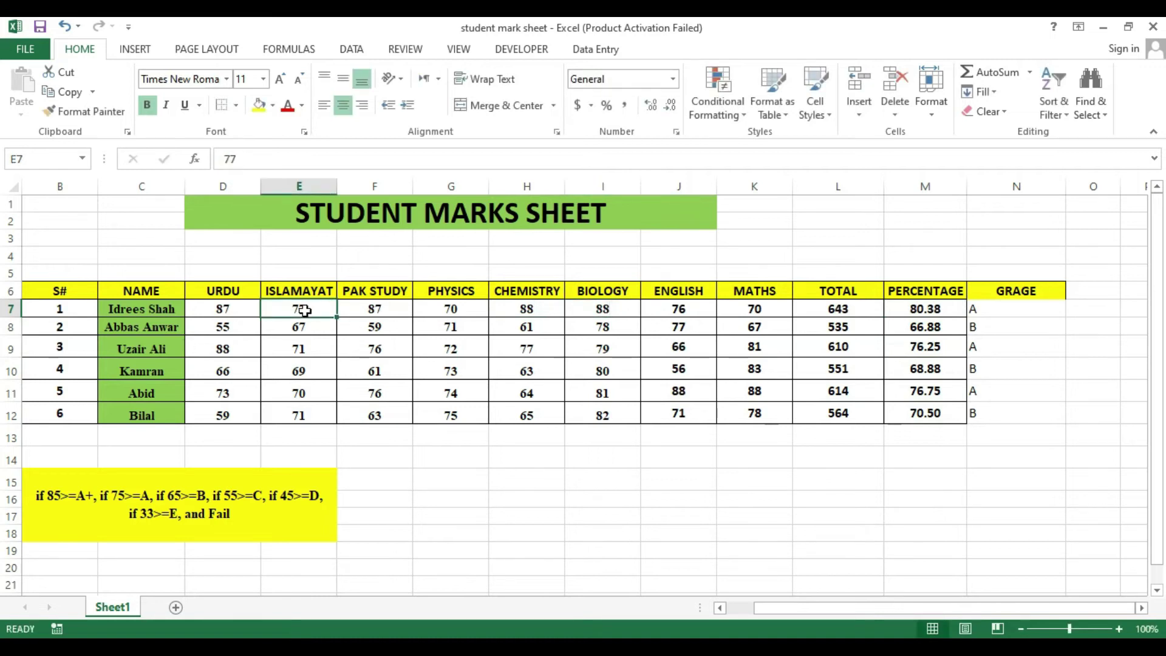
type("87")
left_click(482, 315)
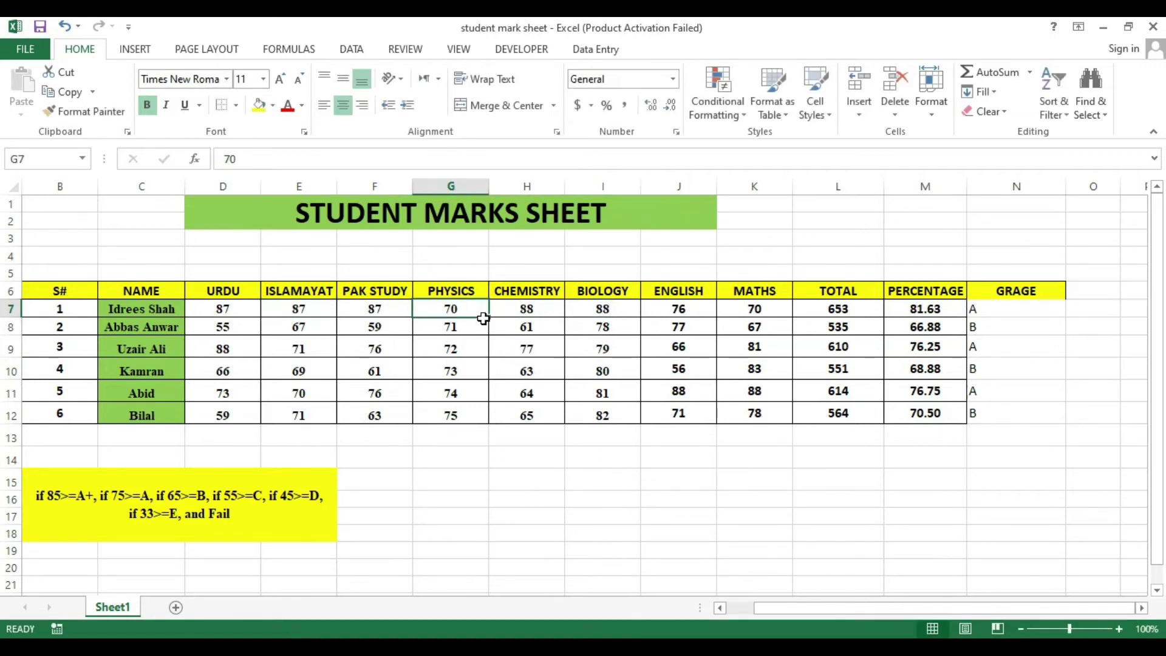
type("90")
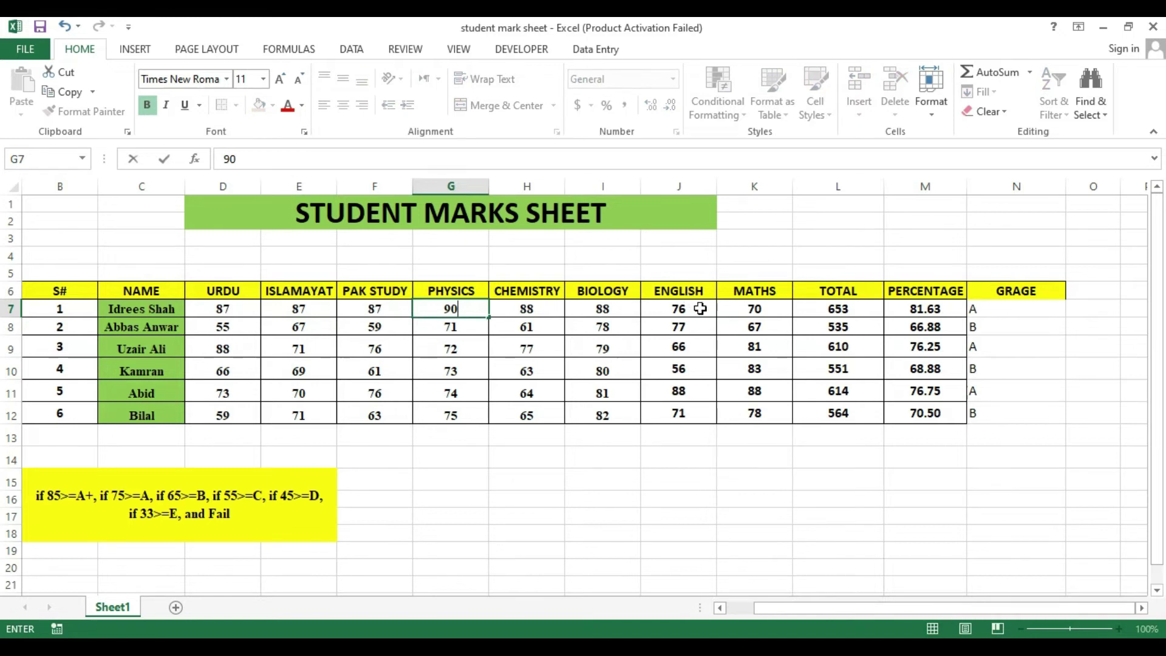
left_click(698, 309)
type("90")
left_click(744, 315)
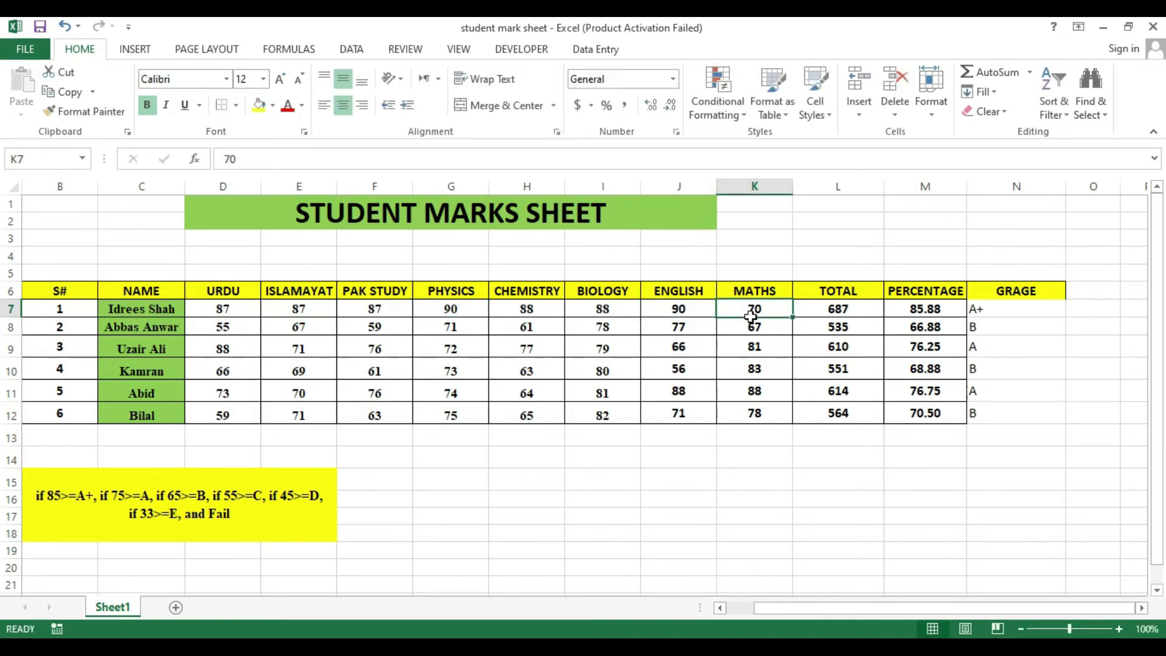
left_click(802, 354)
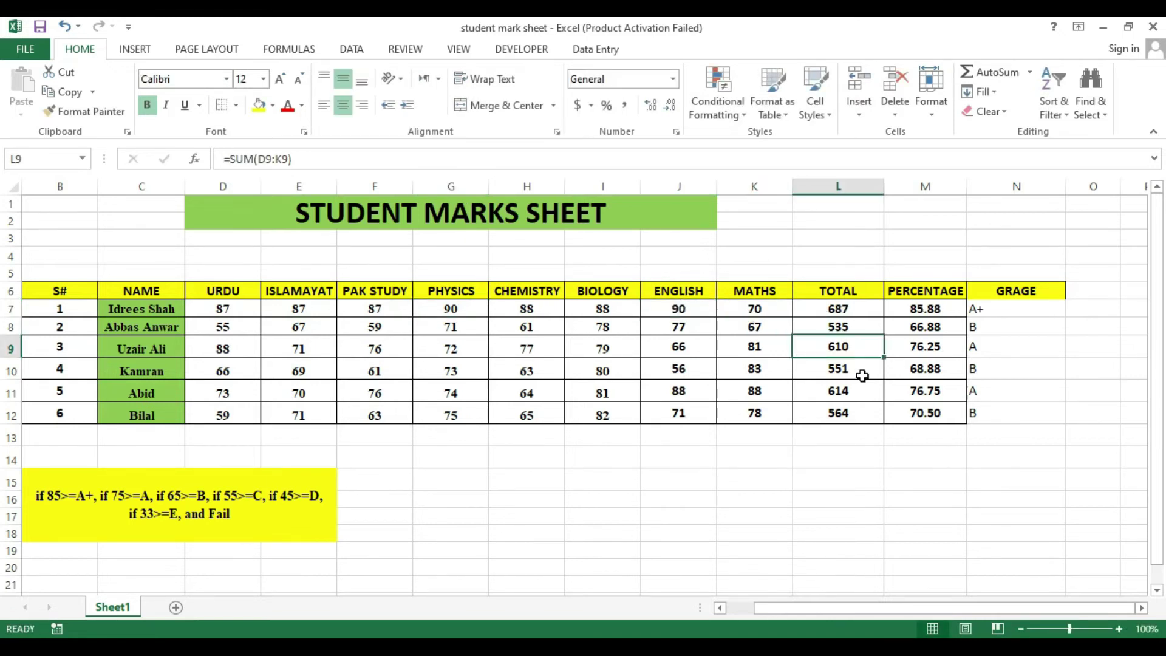
Lower the sixth student's marks to 33, 11, 33, 24, 21, 19, 30 and centre the grades N7:N12.
left_click(251, 418)
type("3")
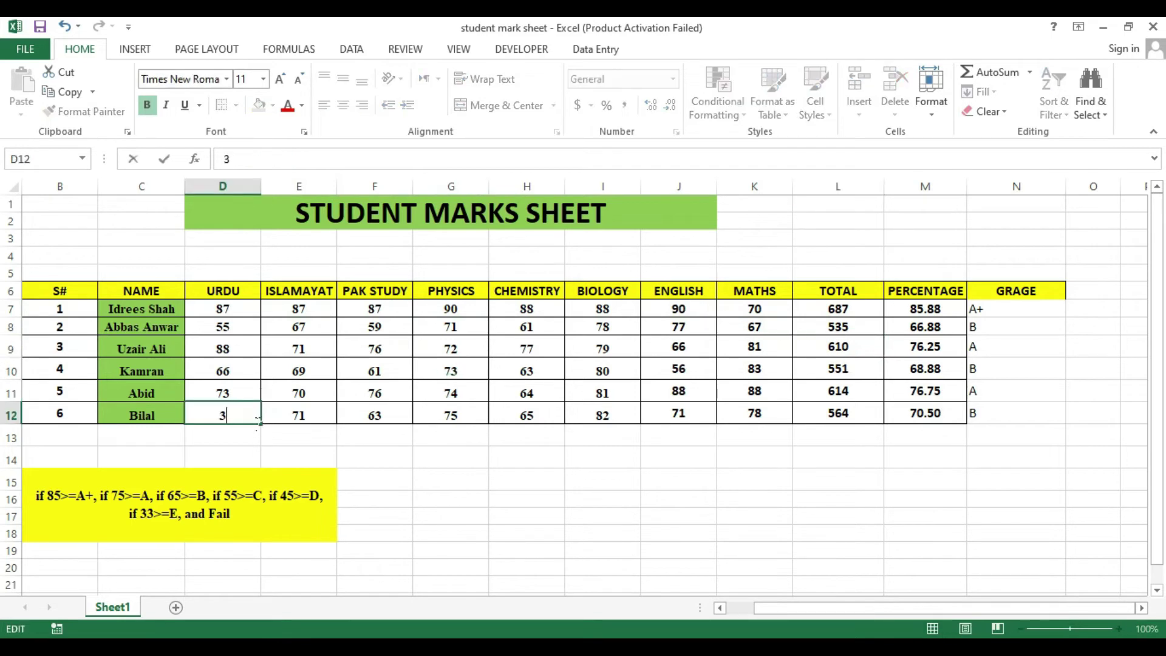
left_click(370, 418)
type("33")
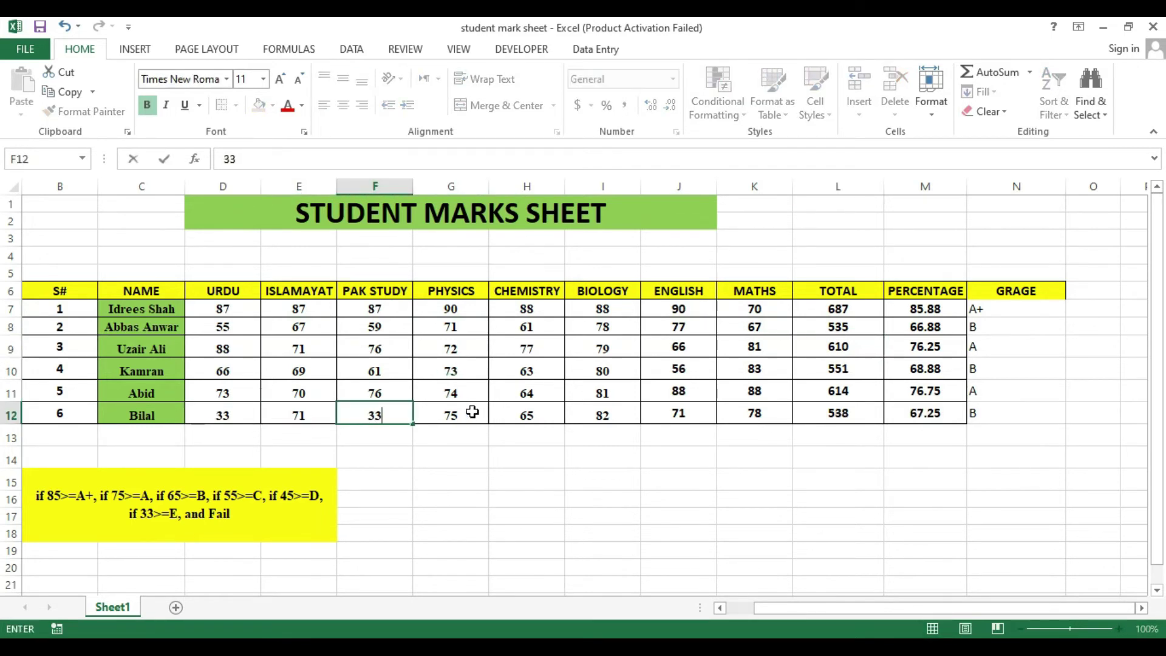
left_click(522, 417)
type("24")
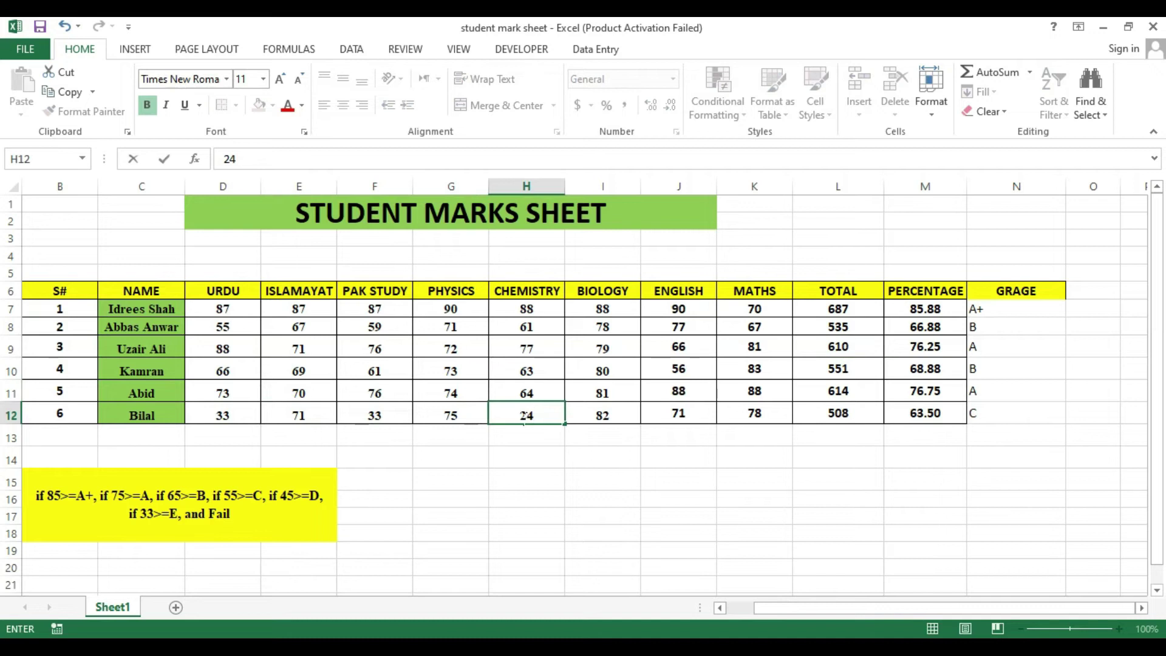
left_click(605, 416)
type("21")
left_click(684, 417)
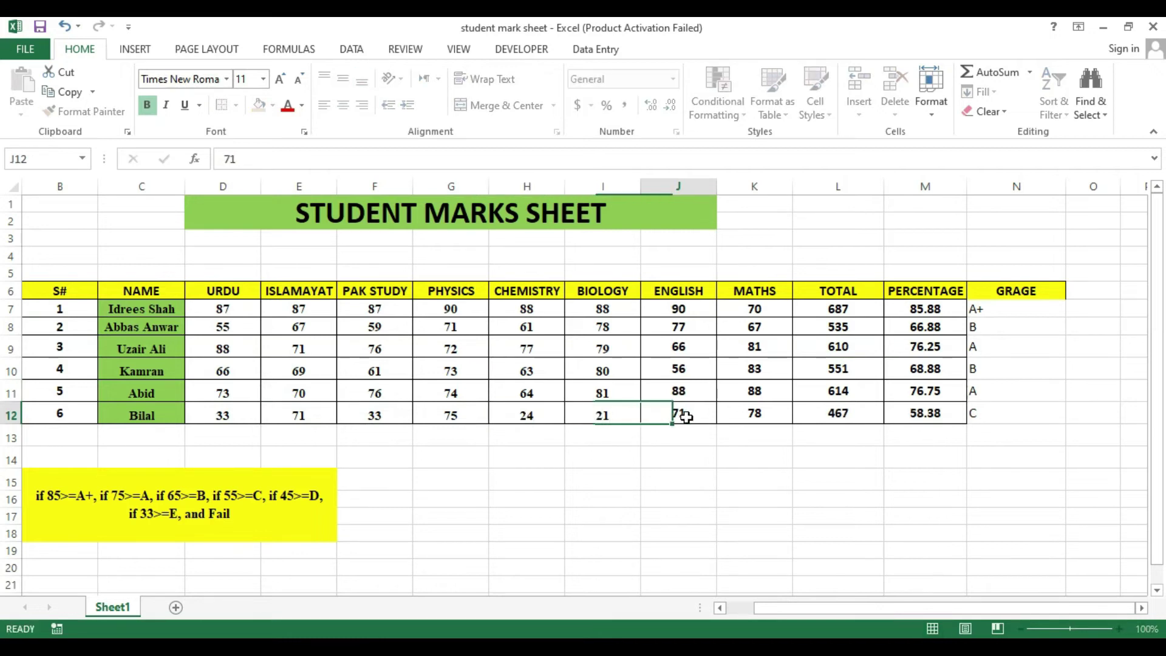
type("19")
left_click(779, 418)
type("30")
left_click(330, 419)
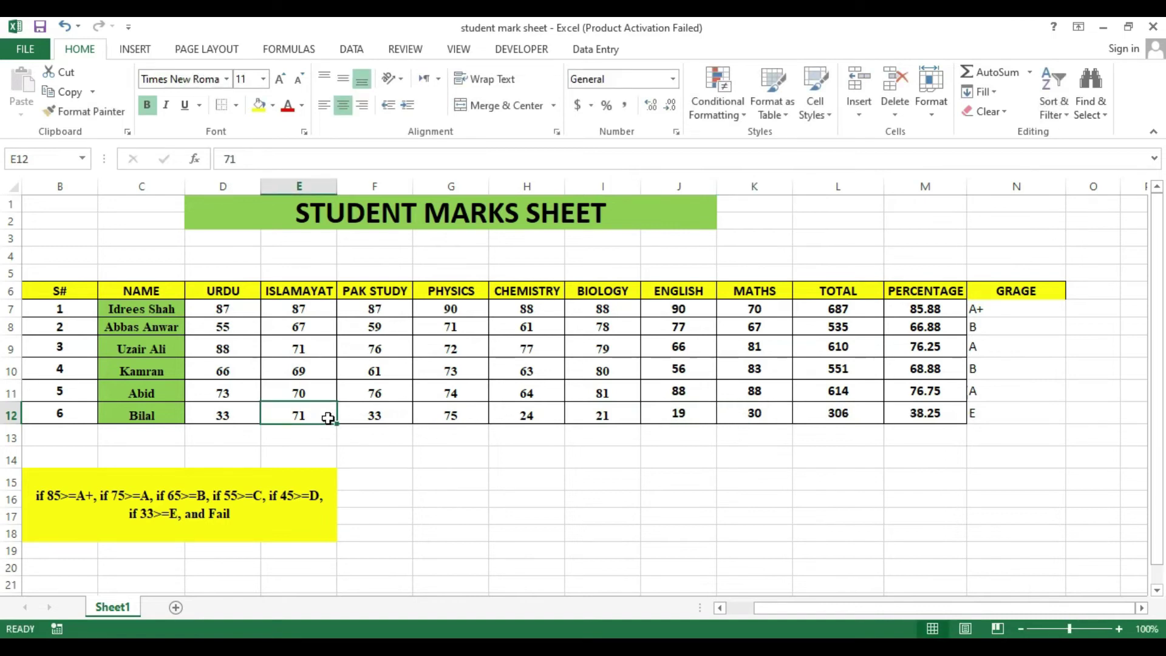
type("11")
left_click(390, 418)
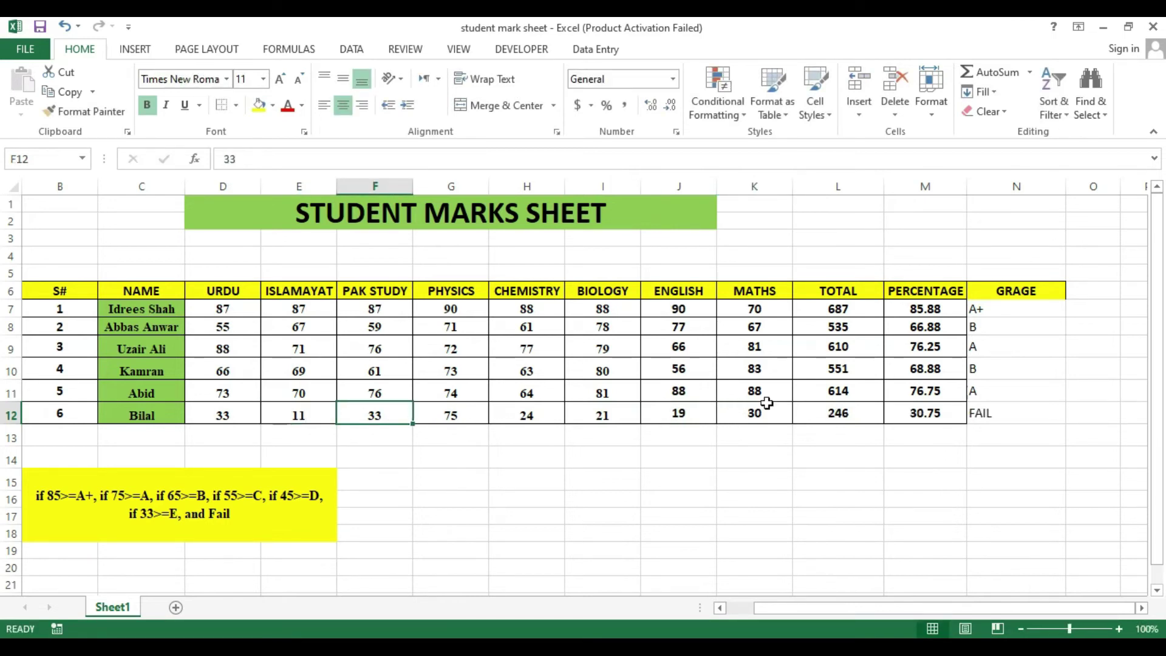
left_click_drag(1016, 313, 1006, 413)
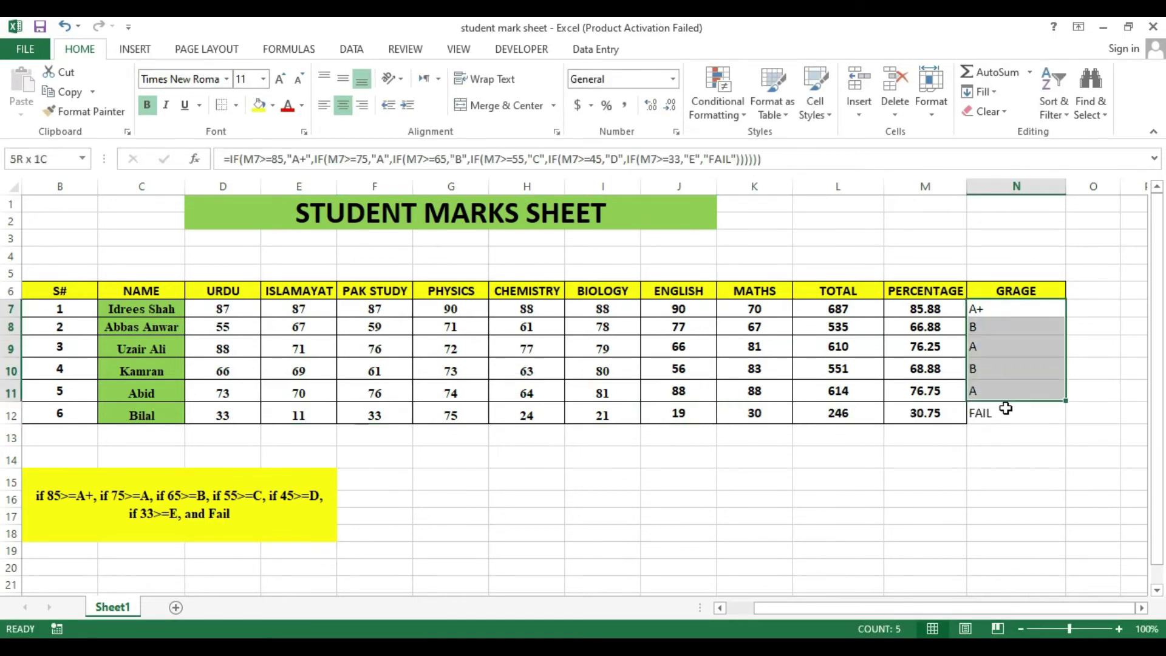
left_click(344, 105)
Enter 3 in D5 and =D5+1 in E5, filling day numbers across to 10 in K5.
left_click(925, 457)
left_click_drag(954, 608, 927, 608)
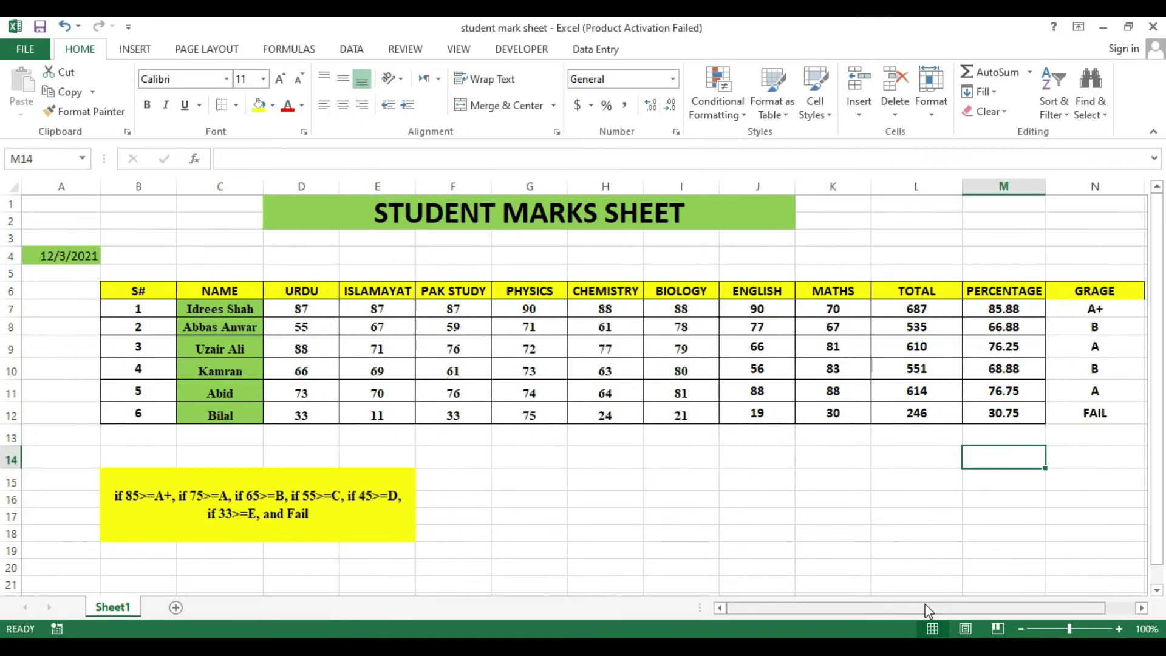
left_click(313, 280)
left_click(385, 280)
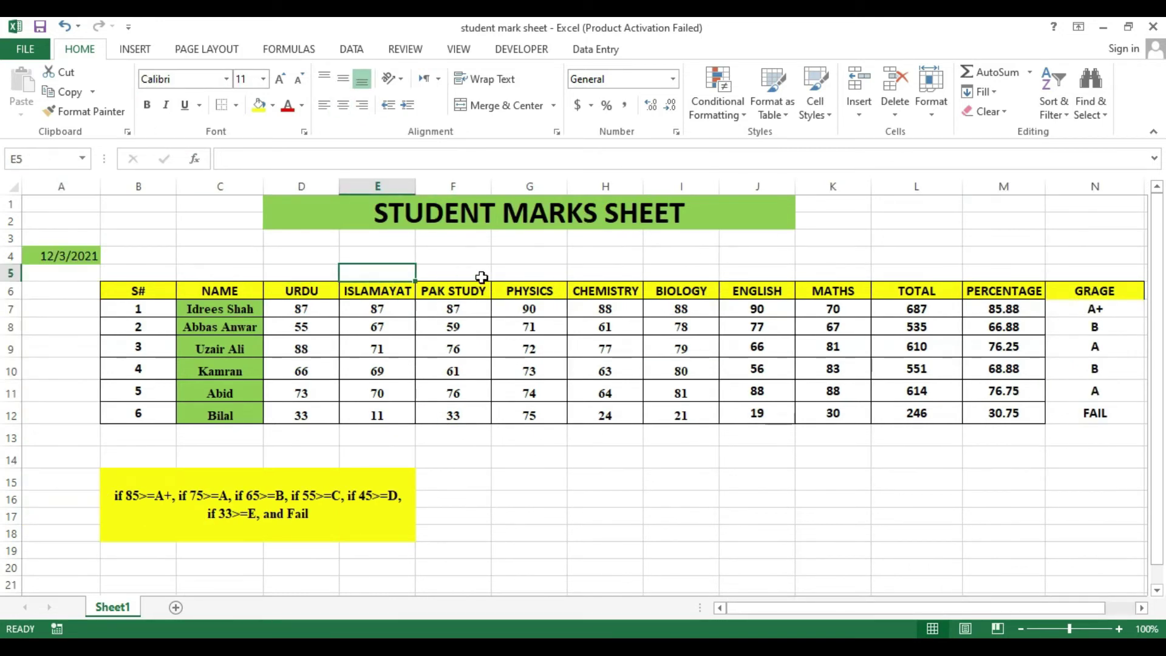
key("Left")
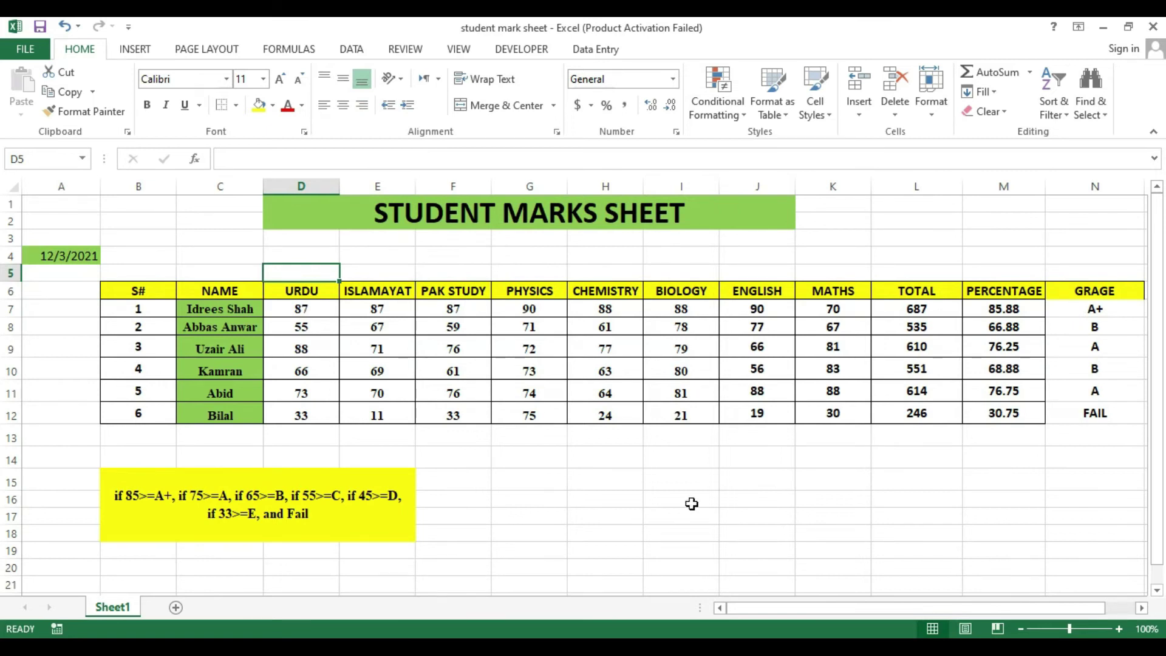
type("3")
key("Right")
type("=")
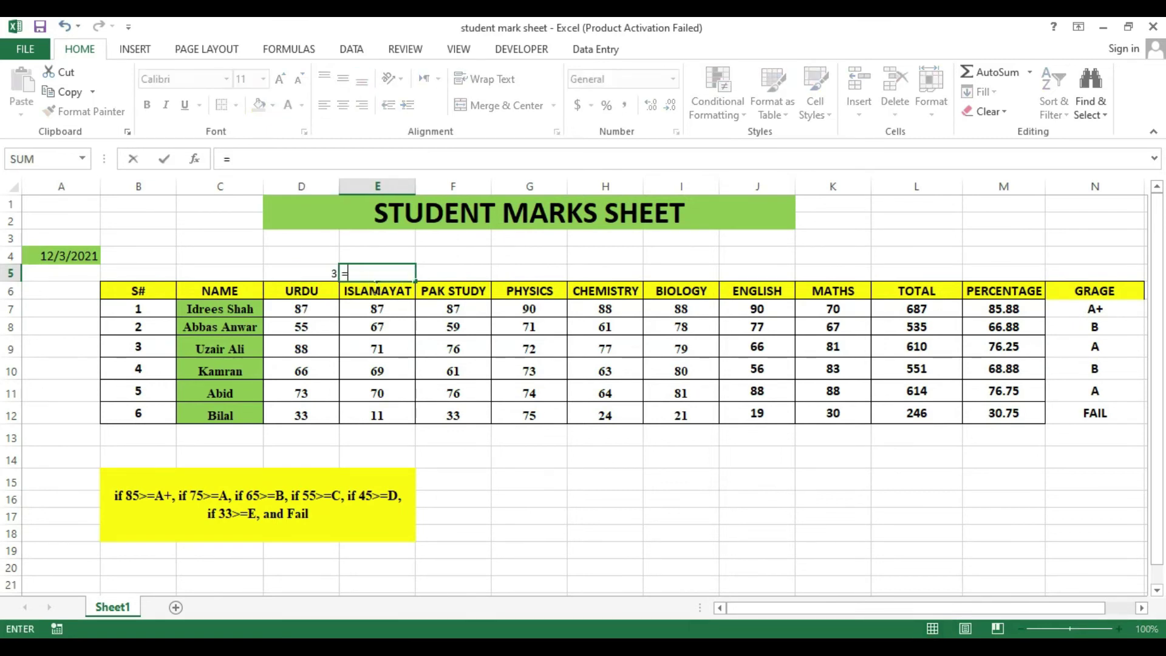
left_click(336, 278)
type("+1")
key("Return")
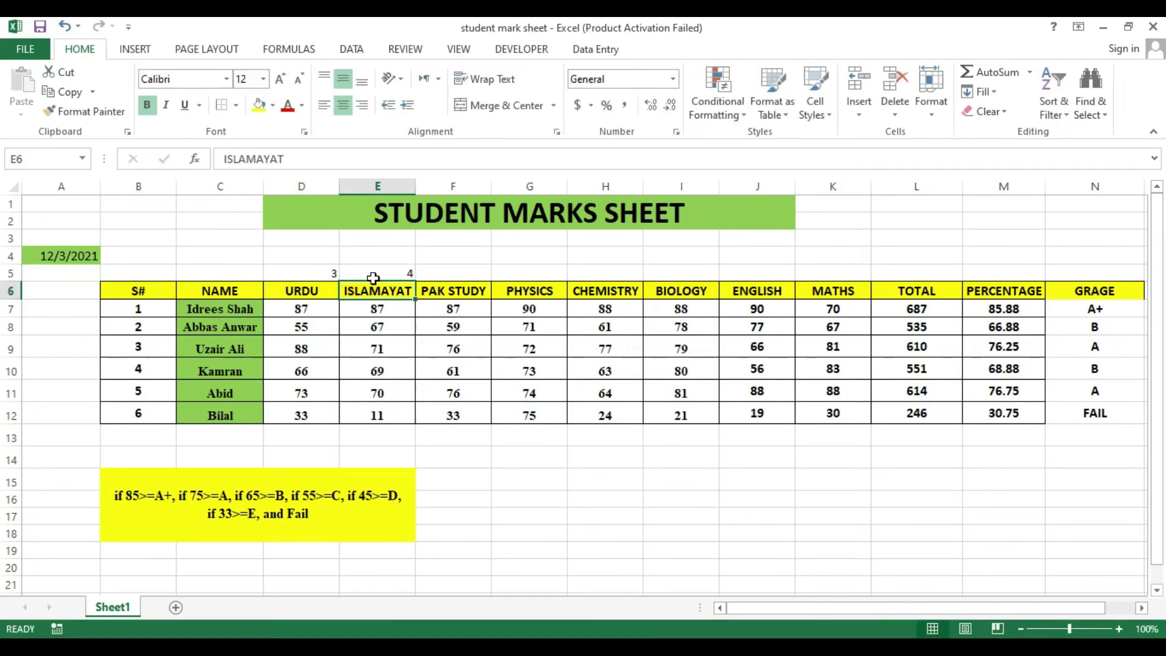
left_click(373, 279)
left_click_drag(417, 280, 841, 273)
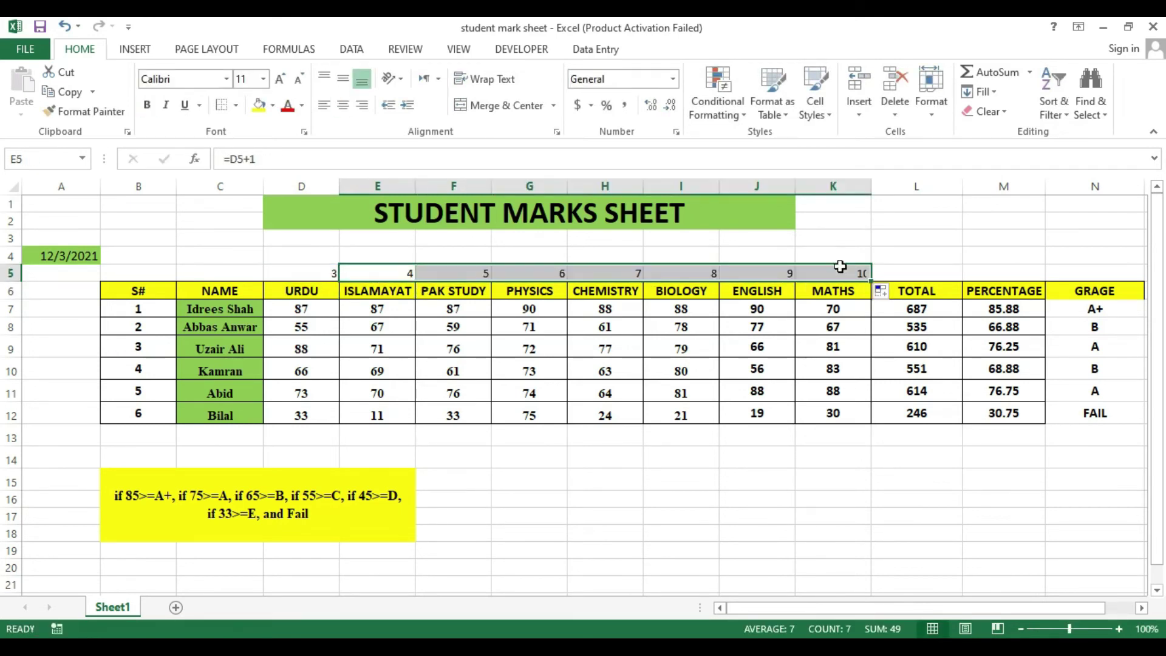
Centre rows D4:K5 and set their text to 12 point.
left_click_drag(309, 273, 836, 258)
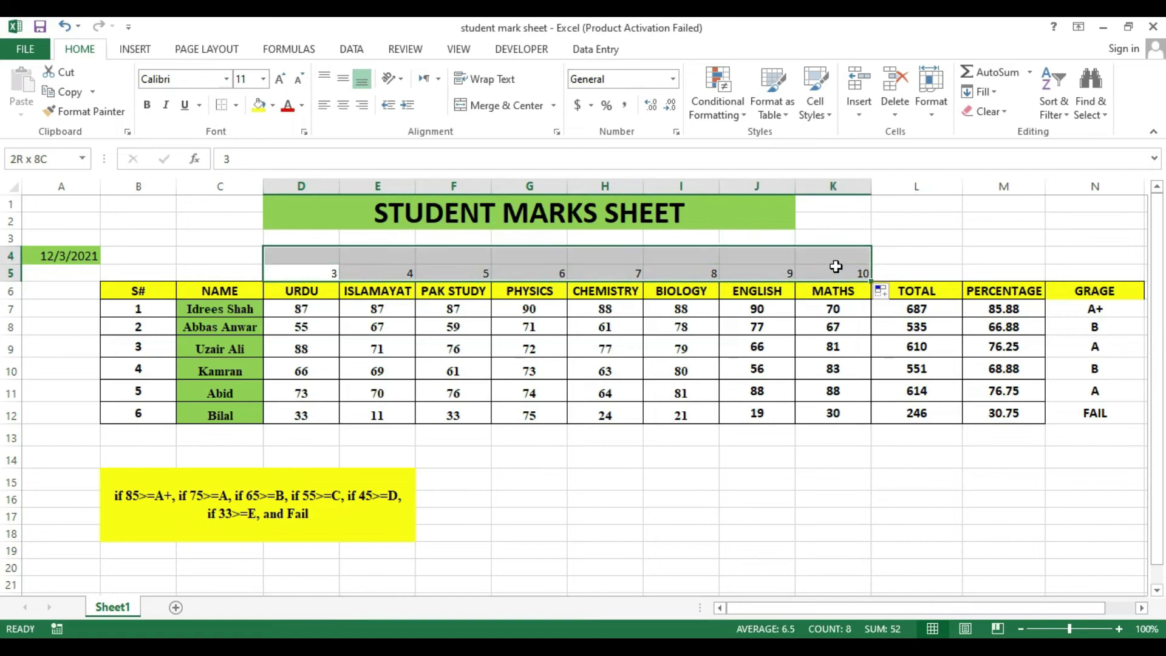
left_click(342, 105)
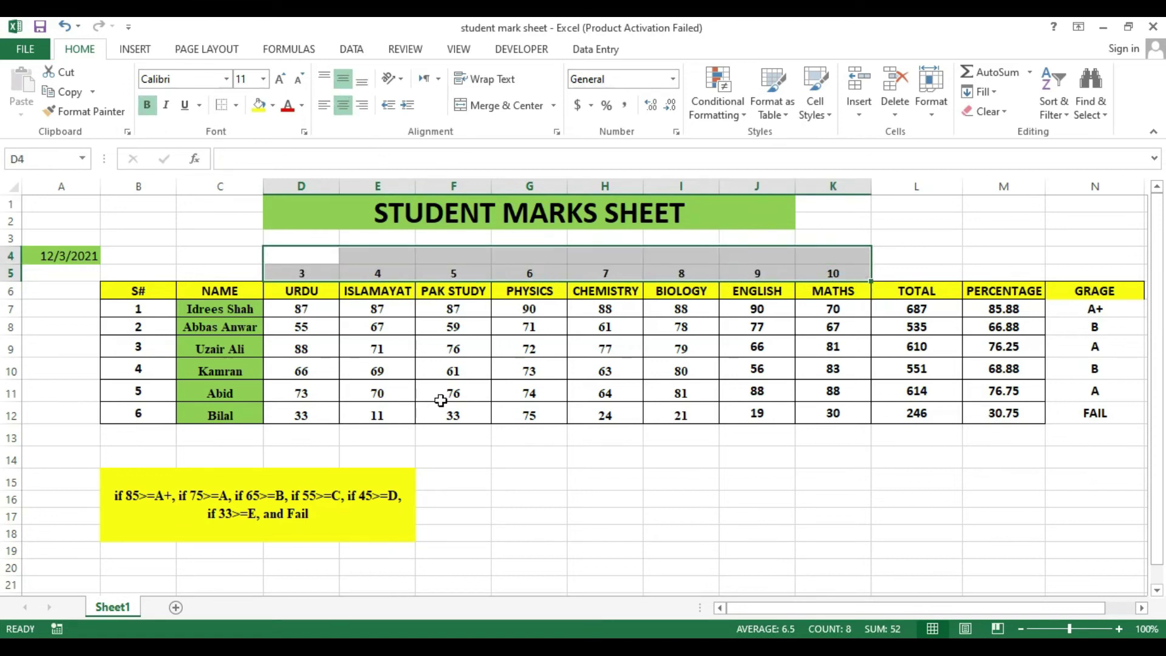
left_click(280, 79)
left_click(454, 435)
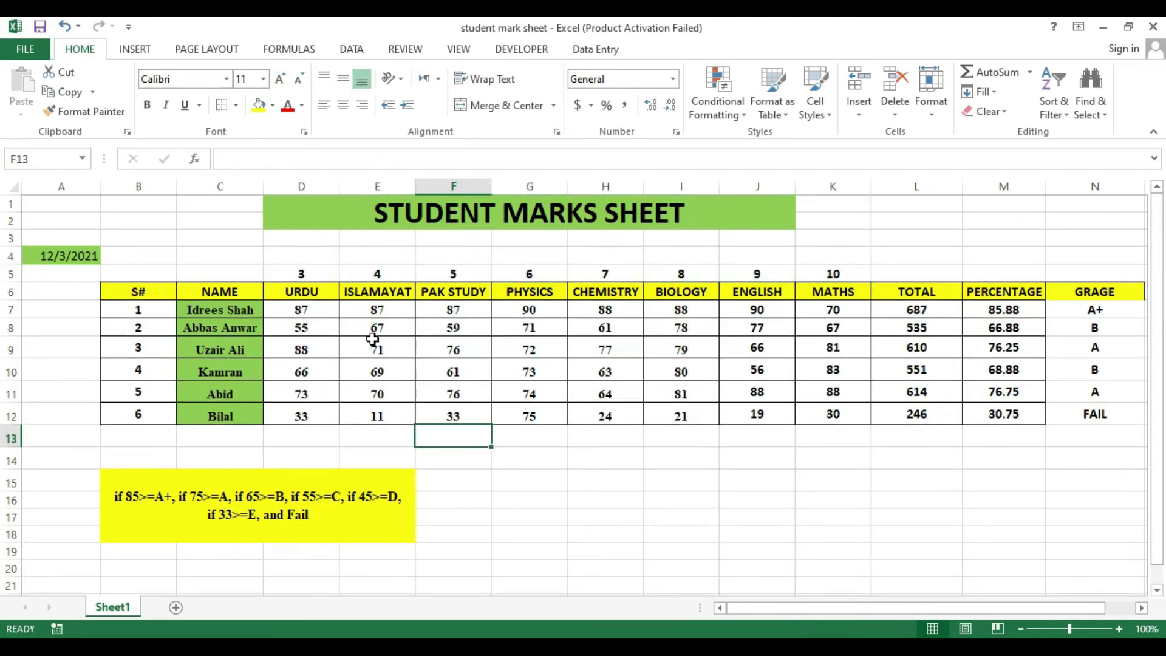
Enter =TEXT(D5,"ddd") in D4 and fill it across to K4, showing Tue to Tue.
left_click(298, 261)
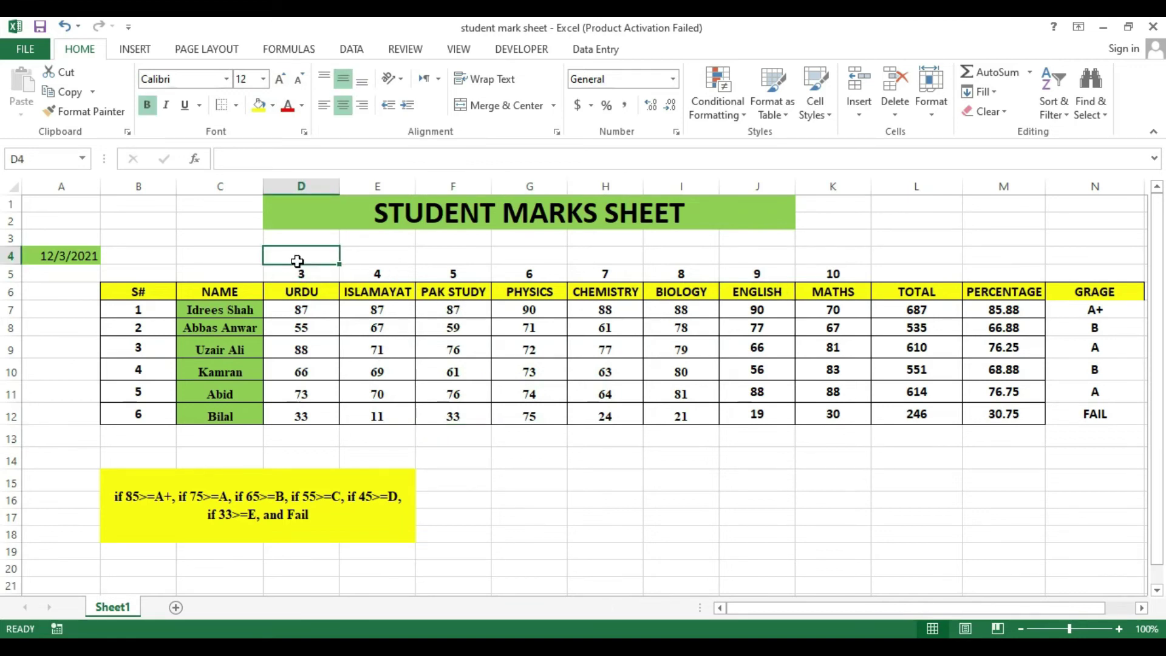
type("=tex")
key("Tab")
type("D5,\"ddd\")")
key("Return")
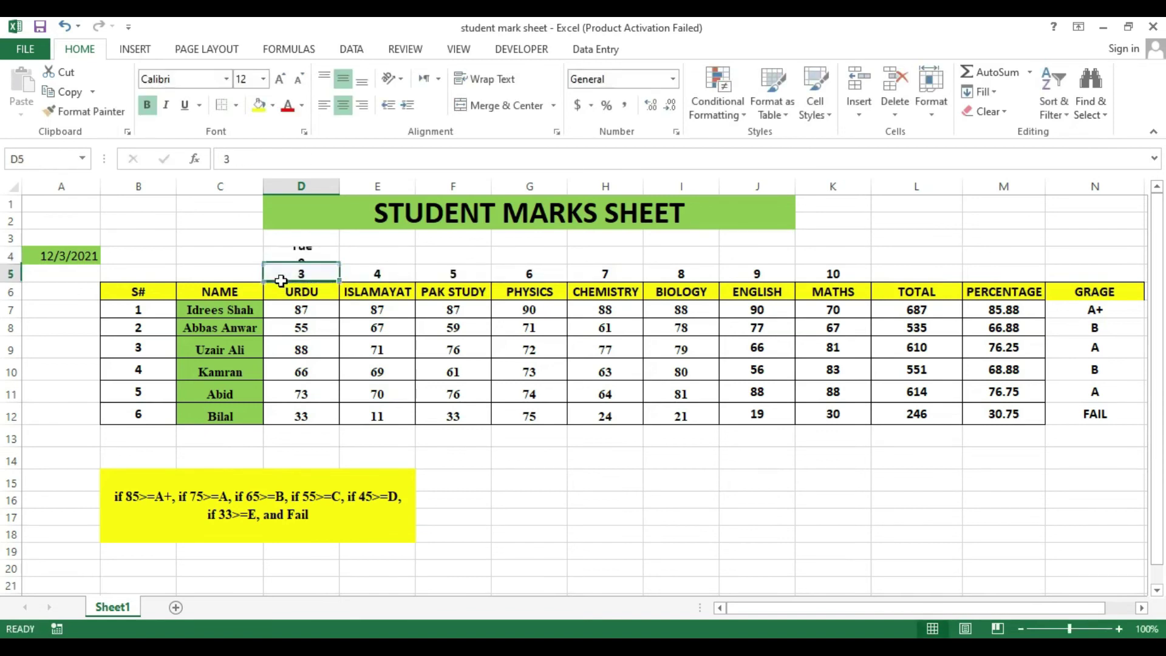
left_click(322, 259)
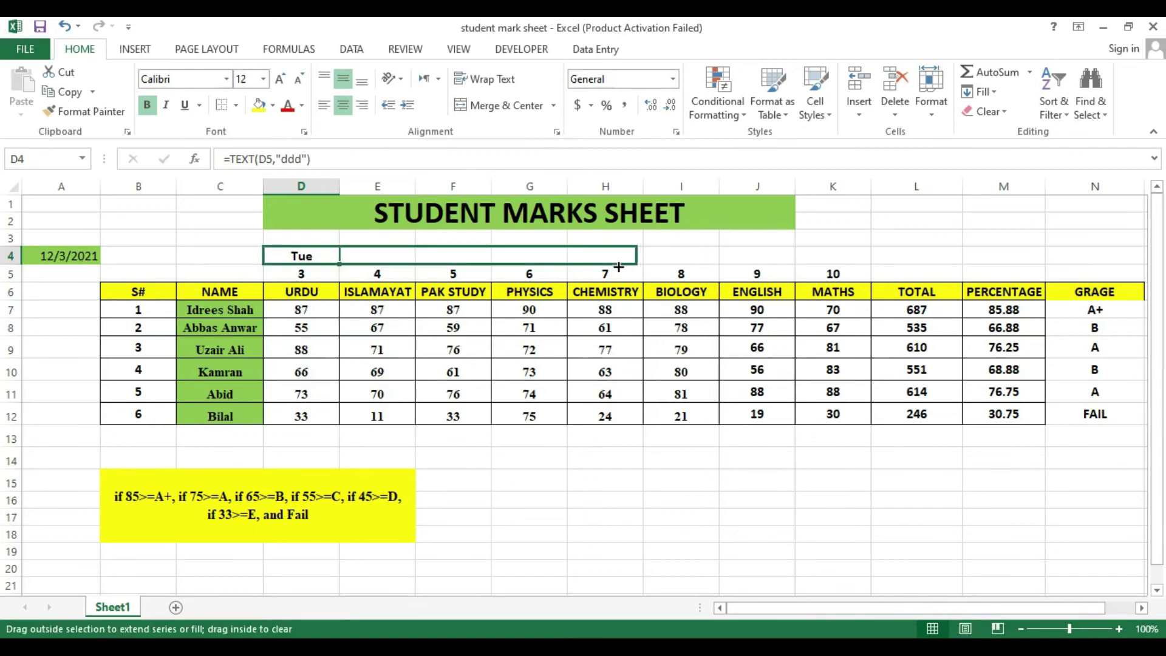
left_click_drag(346, 268, 851, 267)
Give the weekday and day-number rows D4:K5 a yellow fill.
left_click_drag(676, 263, 681, 416)
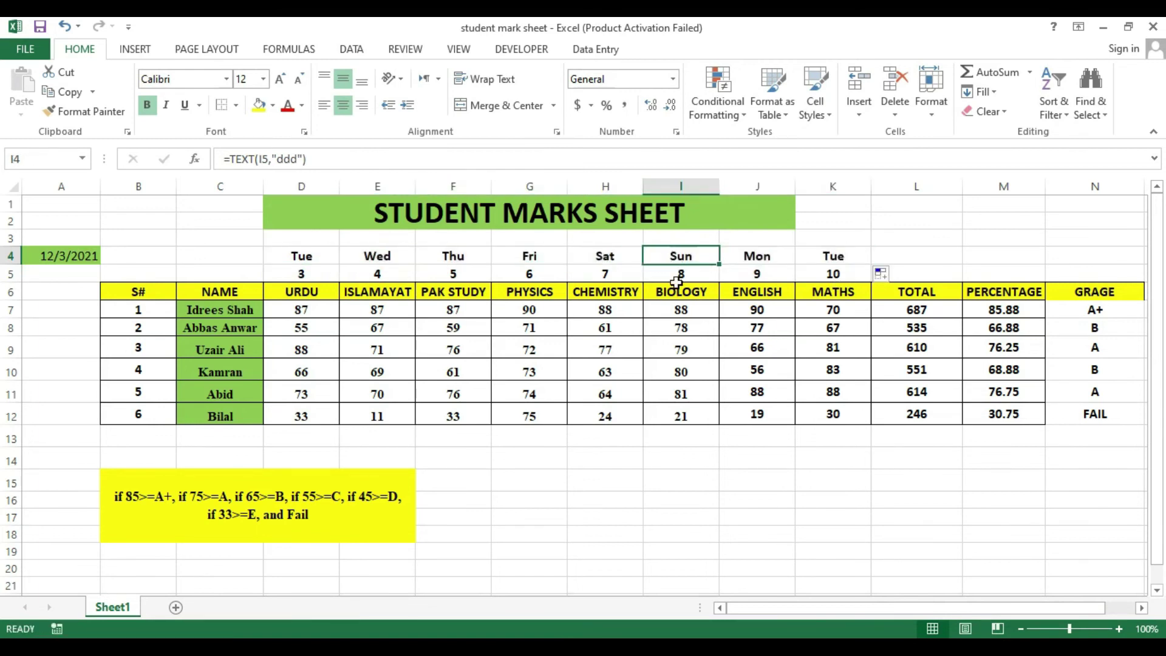
left_click(309, 265)
left_click_drag(309, 266, 826, 274)
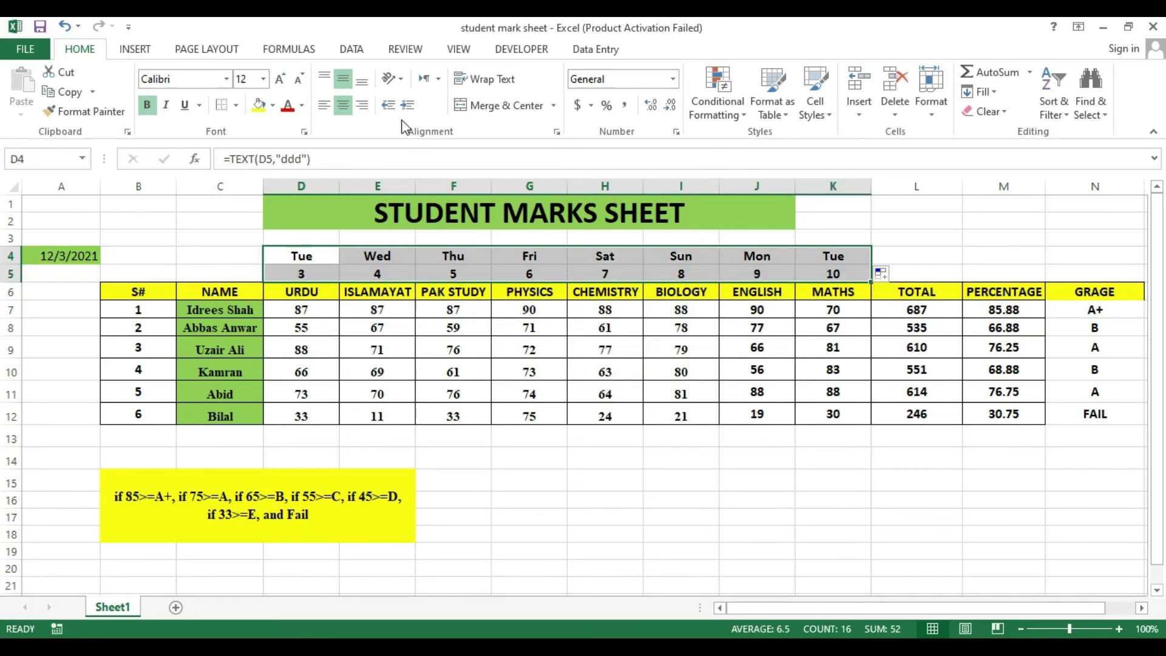
left_click(260, 105)
key("Down")
key("Down")
left_click_drag(670, 266, 680, 418)
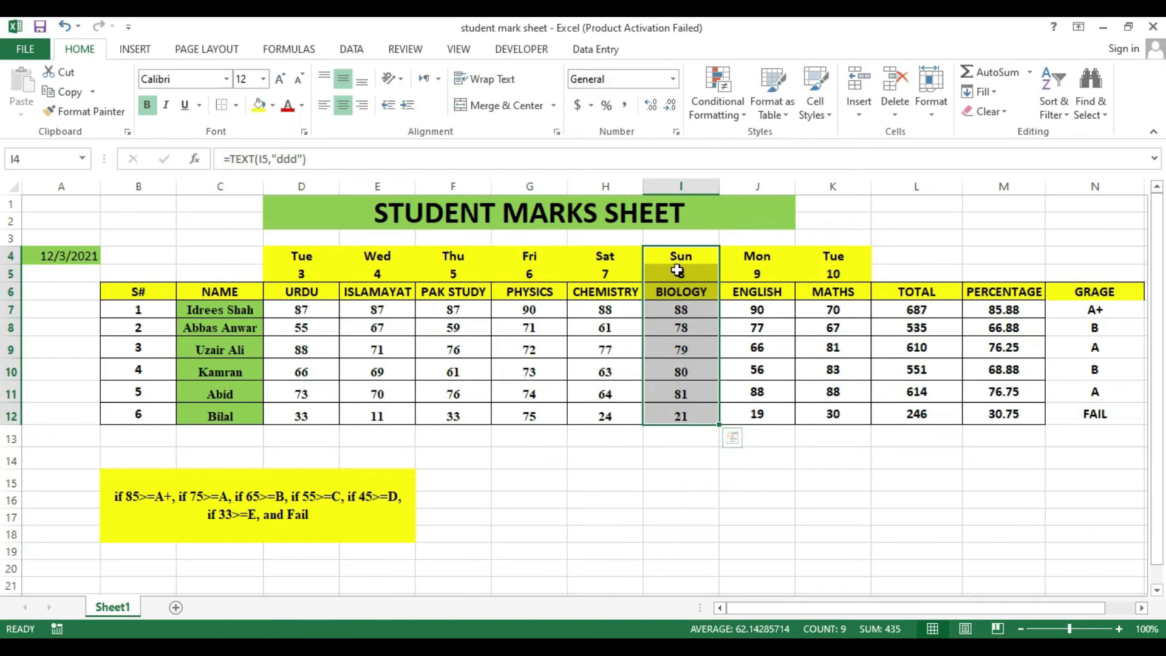
left_click(680, 260)
Put all borders around the weekday and day-number cells D4:K5.
left_click_drag(302, 265, 838, 281)
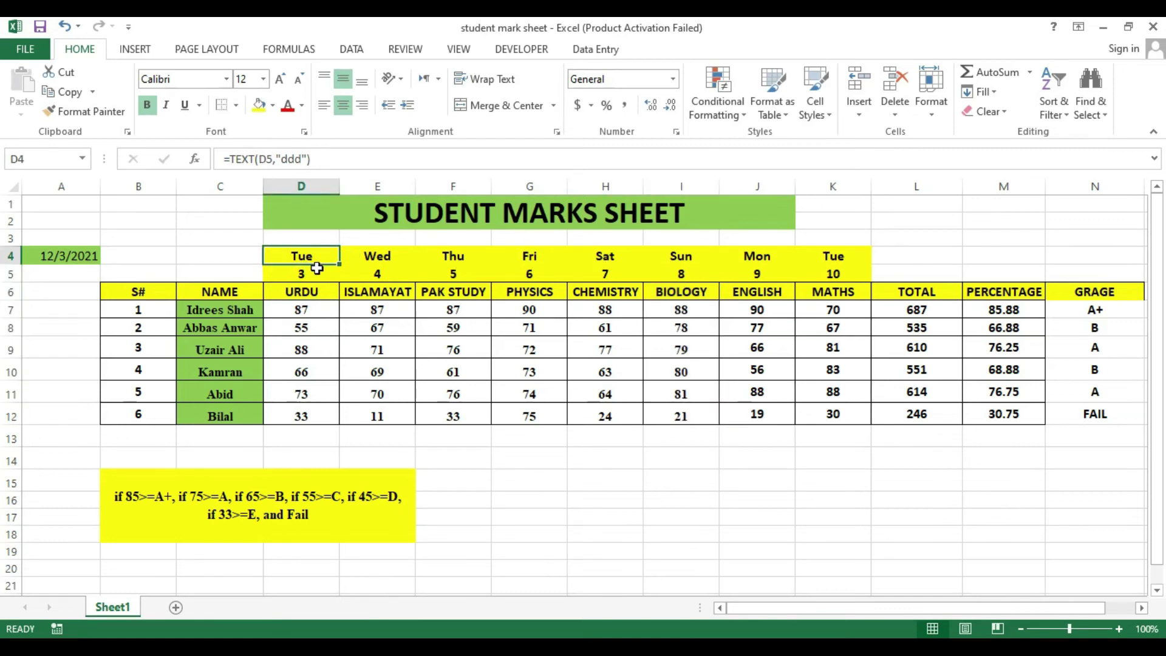
left_click(236, 105)
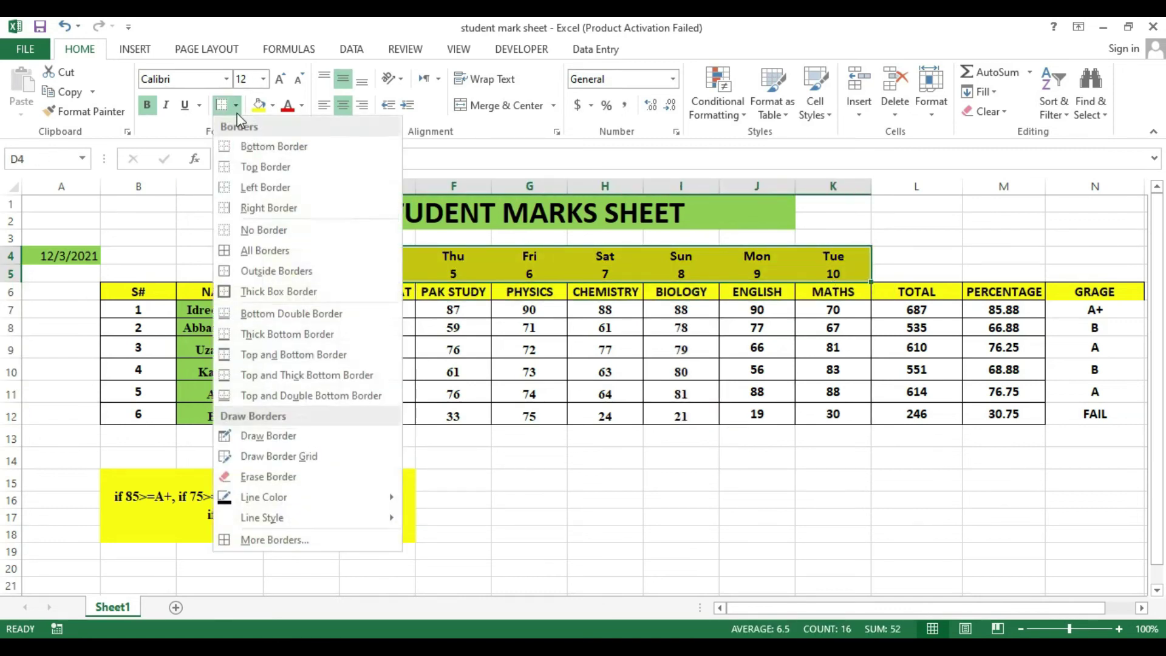
left_click(254, 250)
left_click(325, 263)
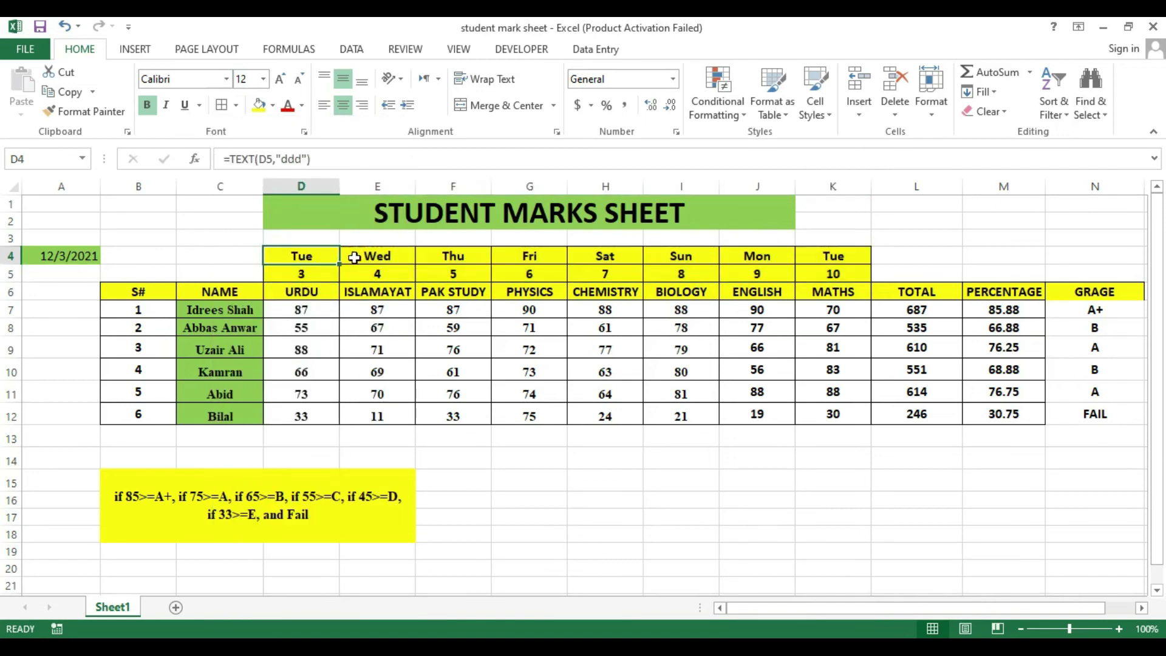
Add a conditional formatting rule =D$4="sun" with bold red font across the day headings.
left_click(743, 114)
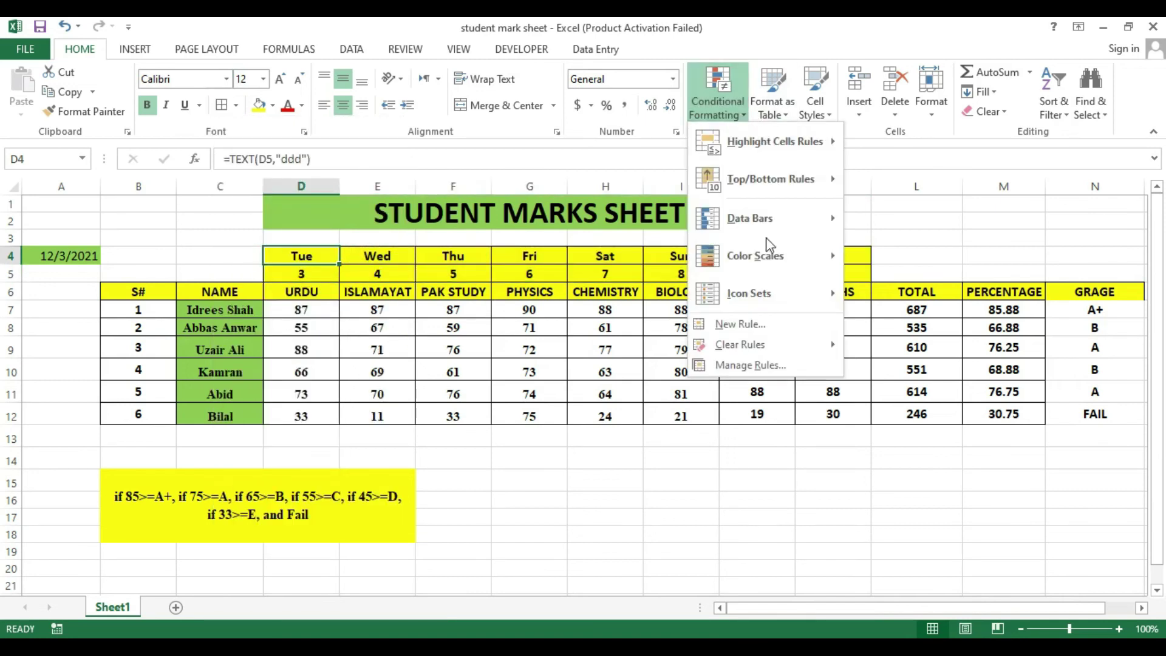
left_click(774, 328)
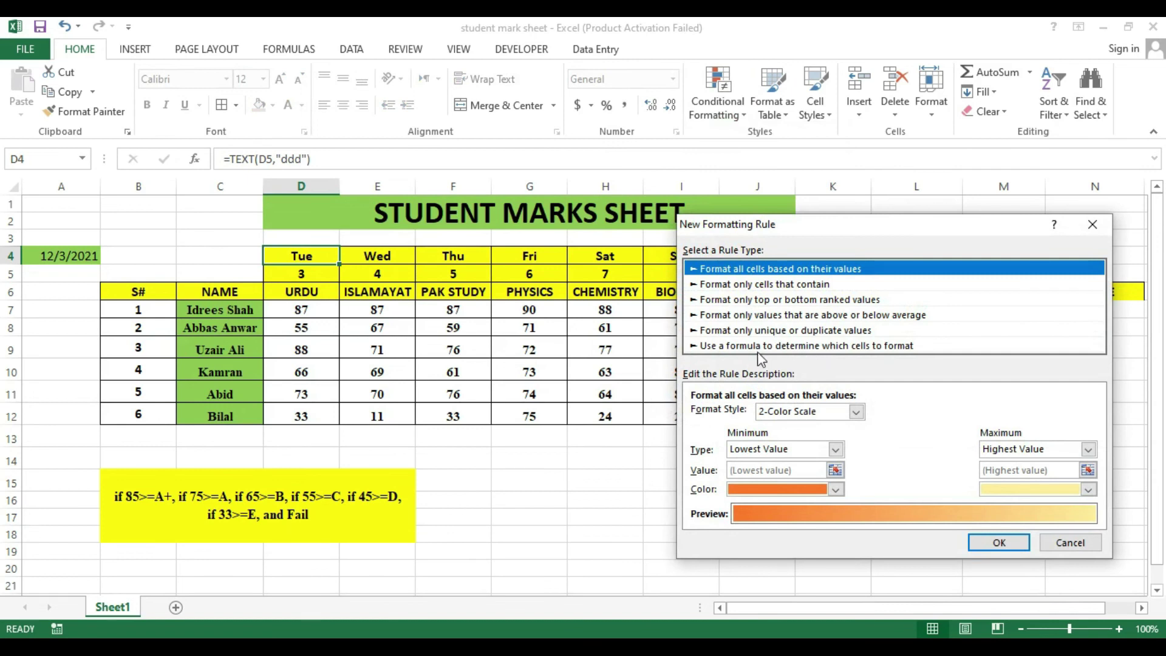
left_click(759, 346)
left_click(758, 418)
type("=")
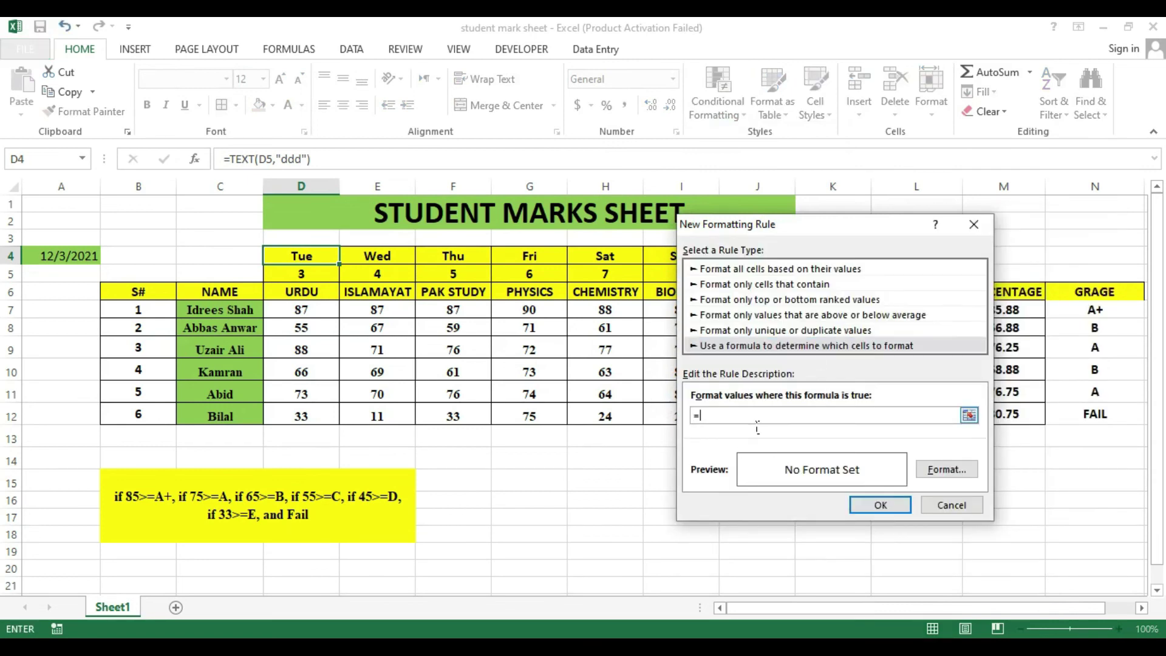
left_click(296, 262)
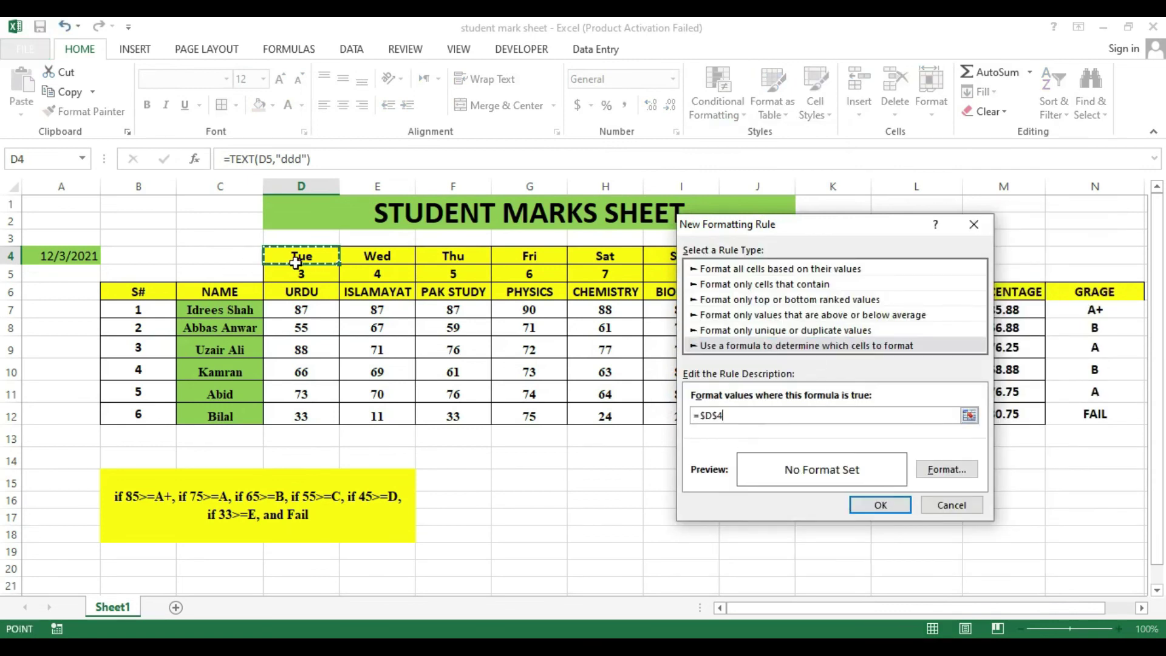
type("=\"sun")
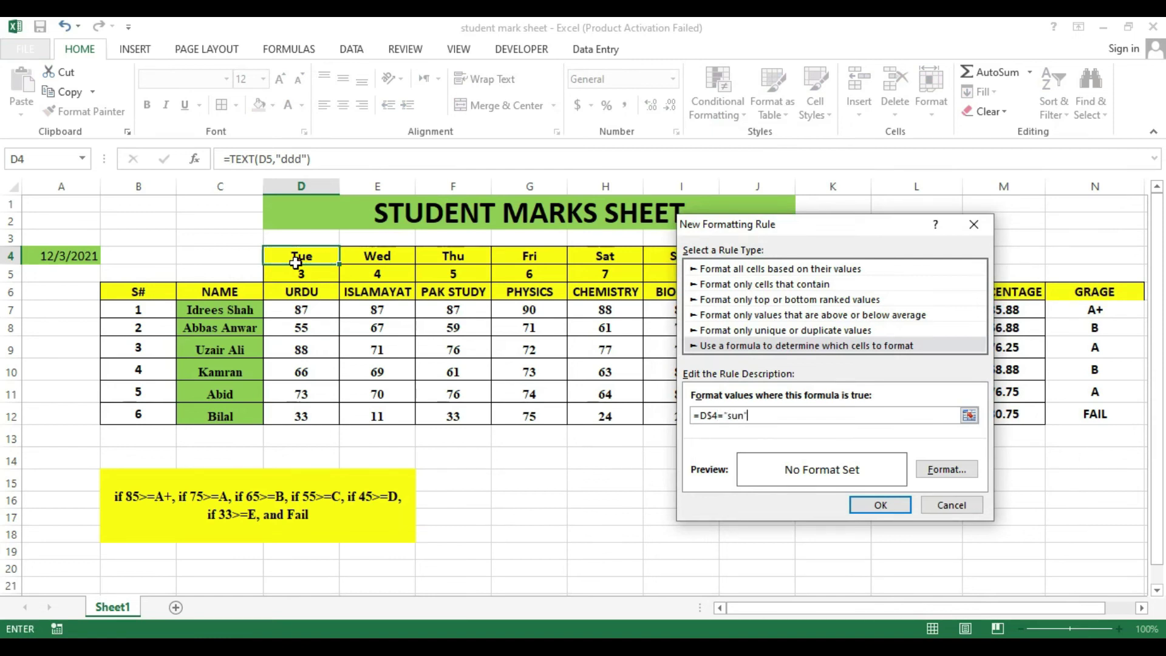
left_click(947, 469)
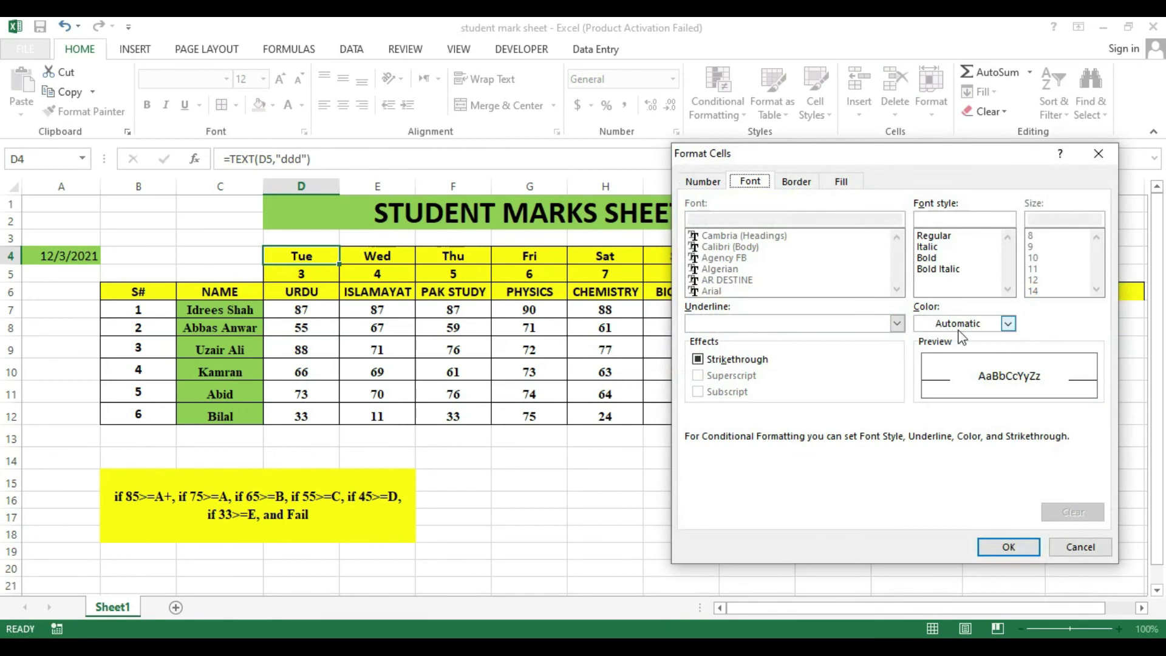
left_click(1009, 324)
left_click(937, 475)
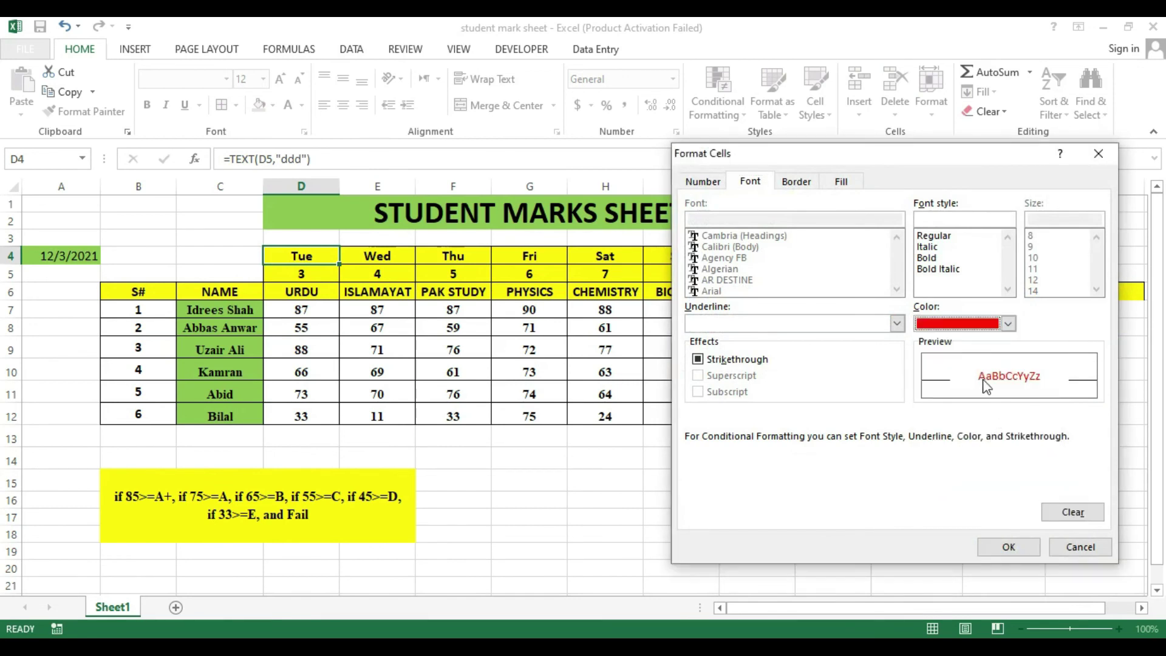
left_click(928, 257)
left_click(1006, 547)
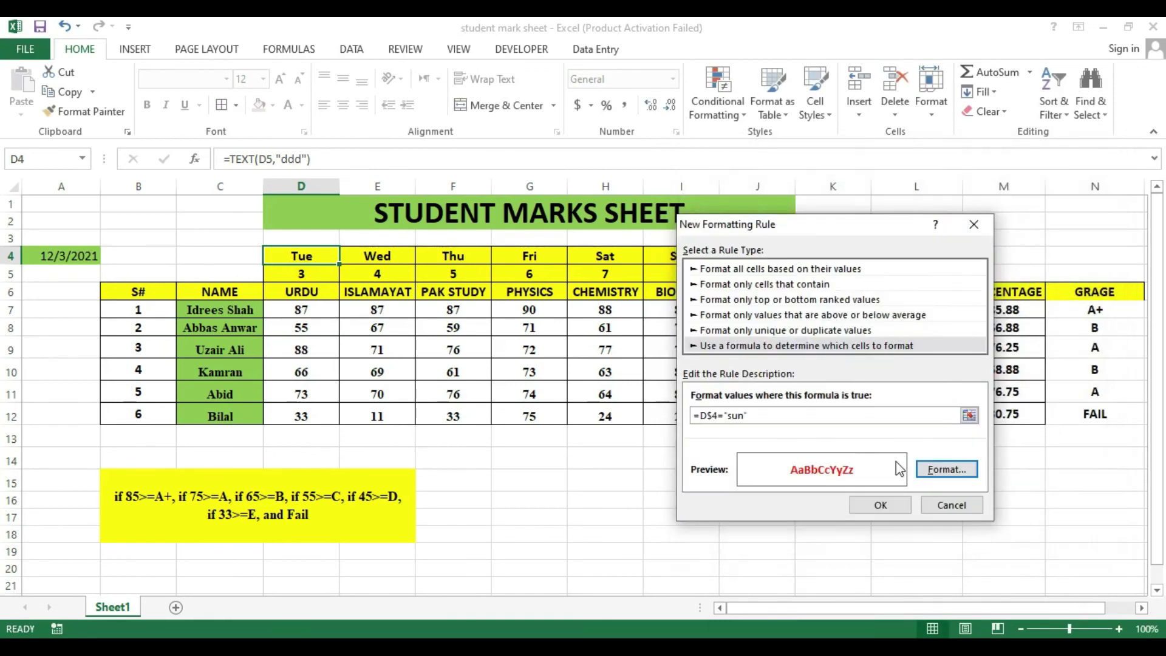
left_click(872, 502)
left_click_drag(347, 272, 867, 268)
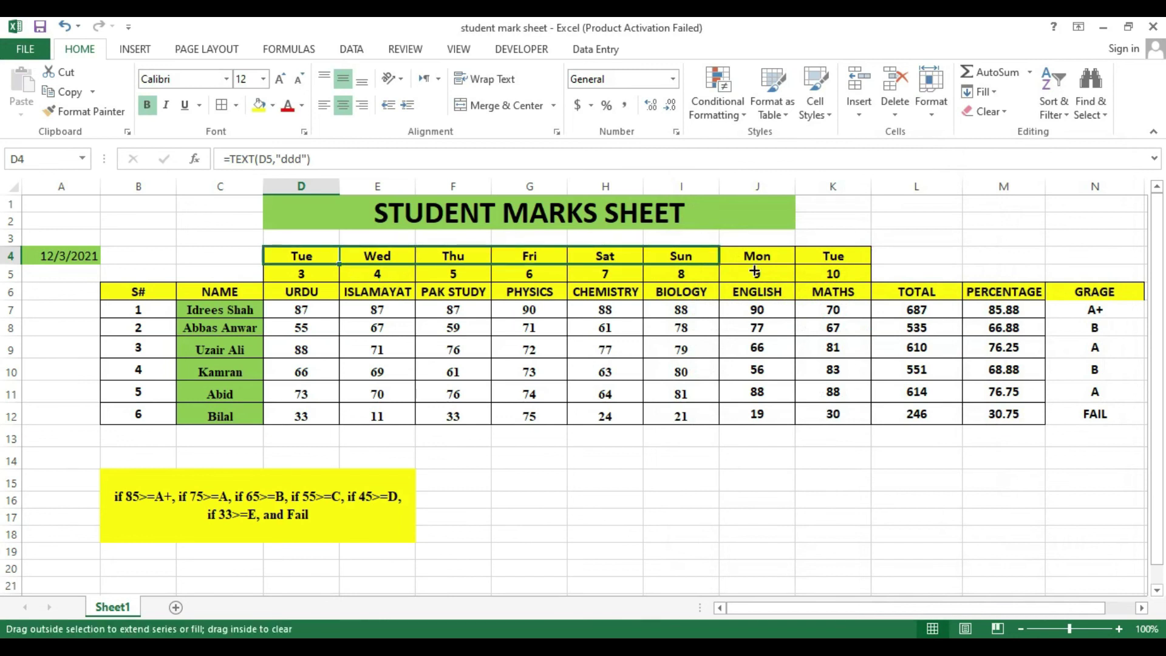
Increase the font size of the Sun heading in I4.
left_click(705, 284)
left_click(699, 259)
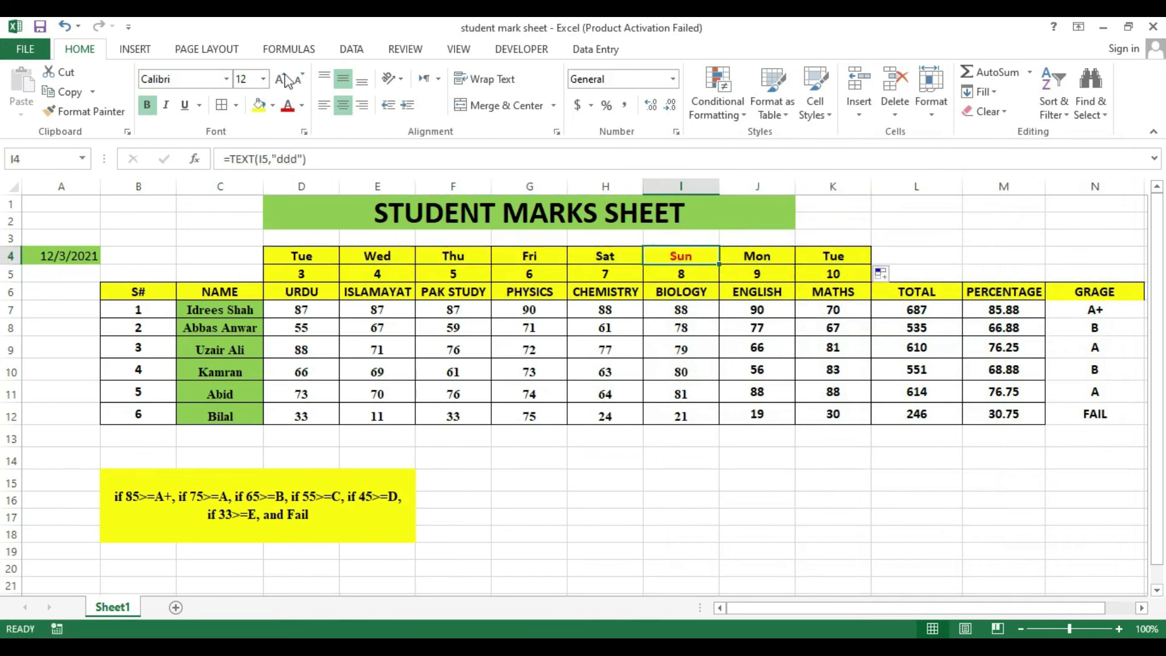
left_click(280, 79)
left_click(281, 79)
left_click(676, 463)
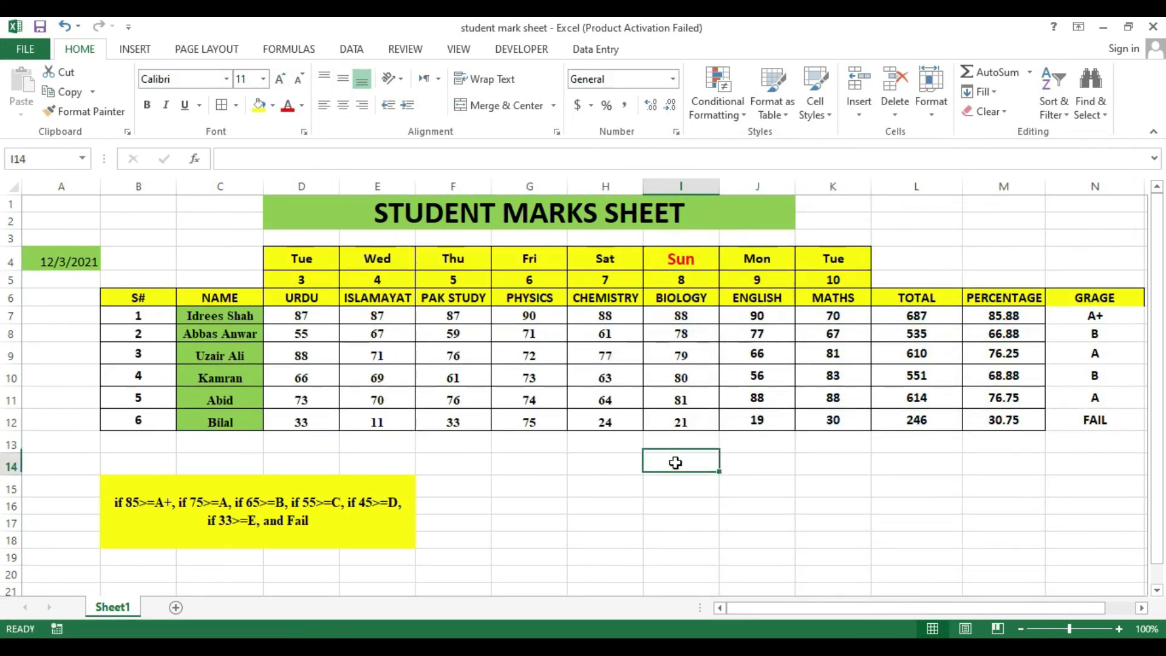
Insert a new column J, move the BIOLOGY marks into it, and save the workbook.
left_click(753, 238)
left_click(859, 109)
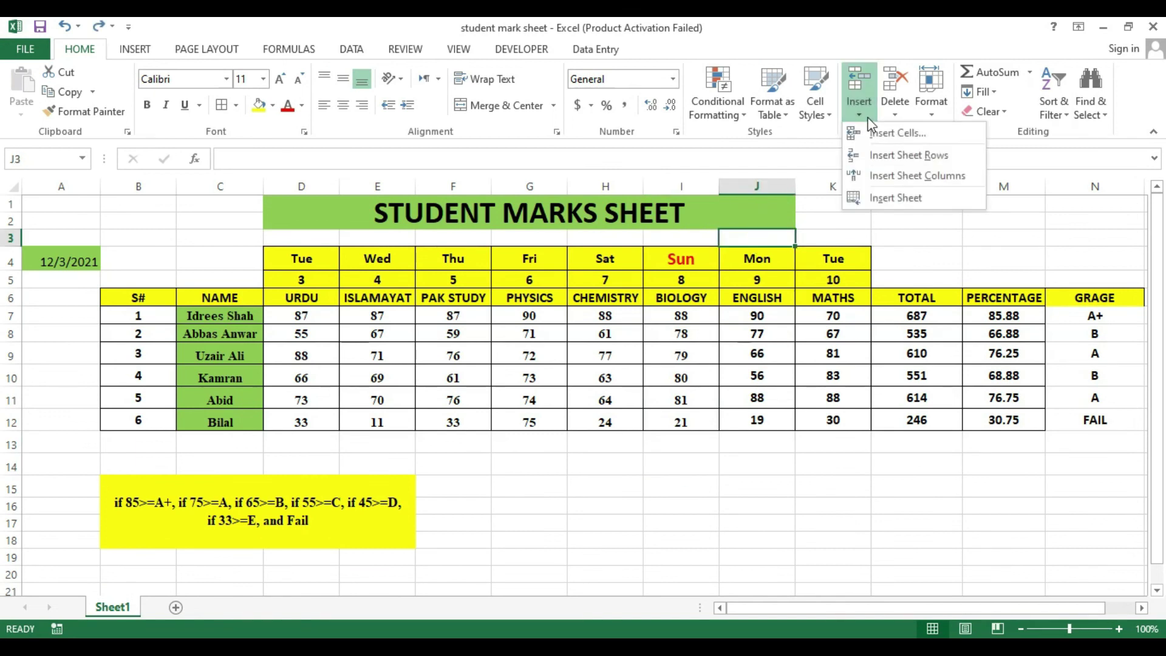
left_click(918, 175)
left_click_drag(684, 298, 697, 415)
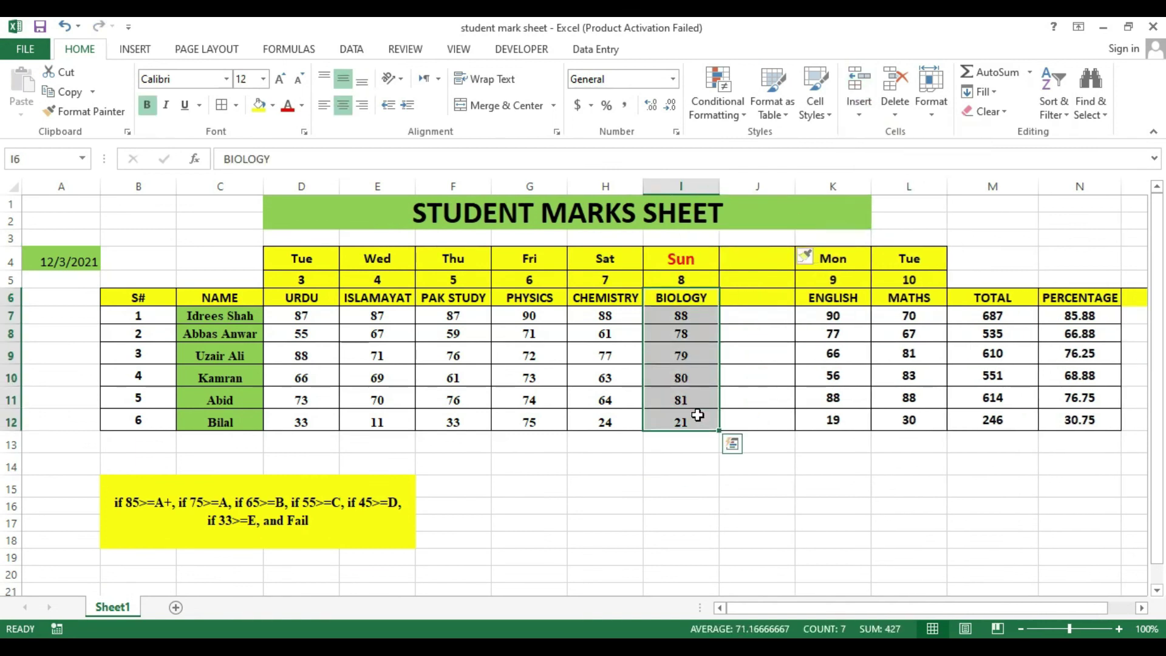
key("ctrl+c")
left_click(772, 305)
key("ctrl+v")
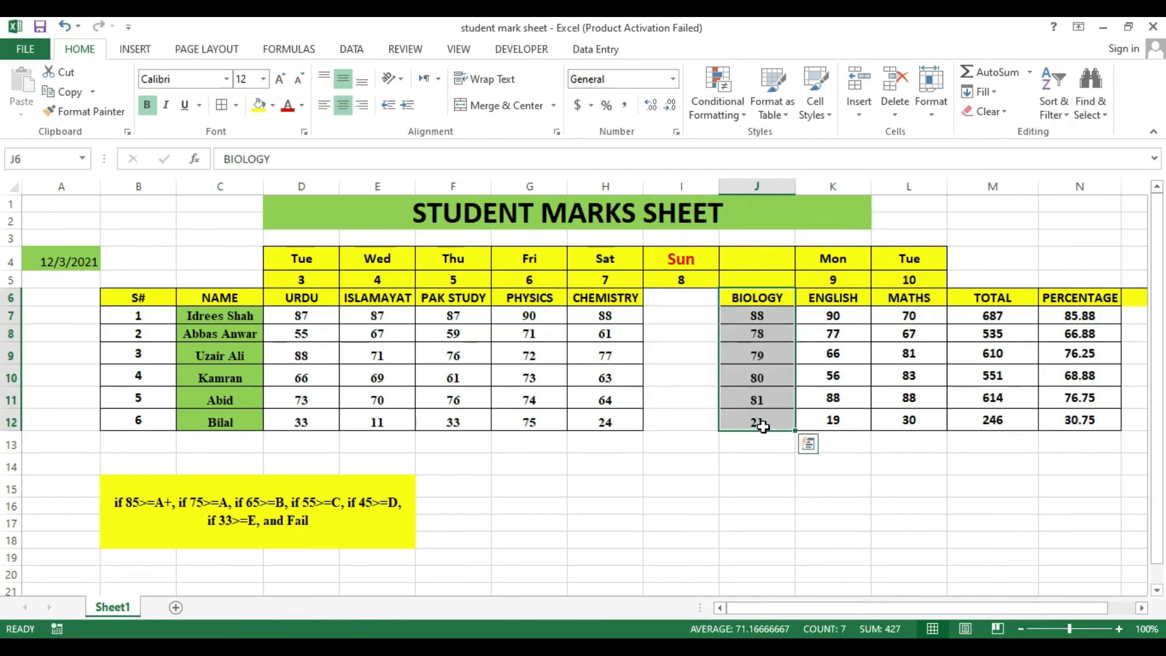
left_click(768, 463)
key("ctrl+s")
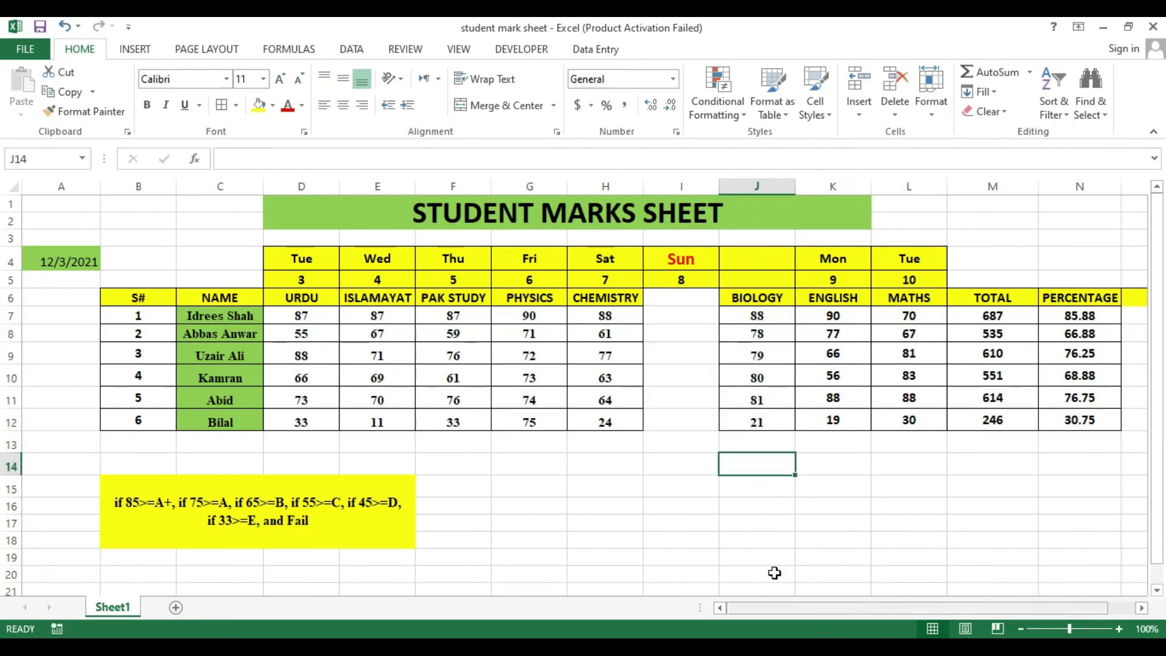
Fill the emptied Sunday cells I6:I12 red.
left_click_drag(693, 301, 690, 420)
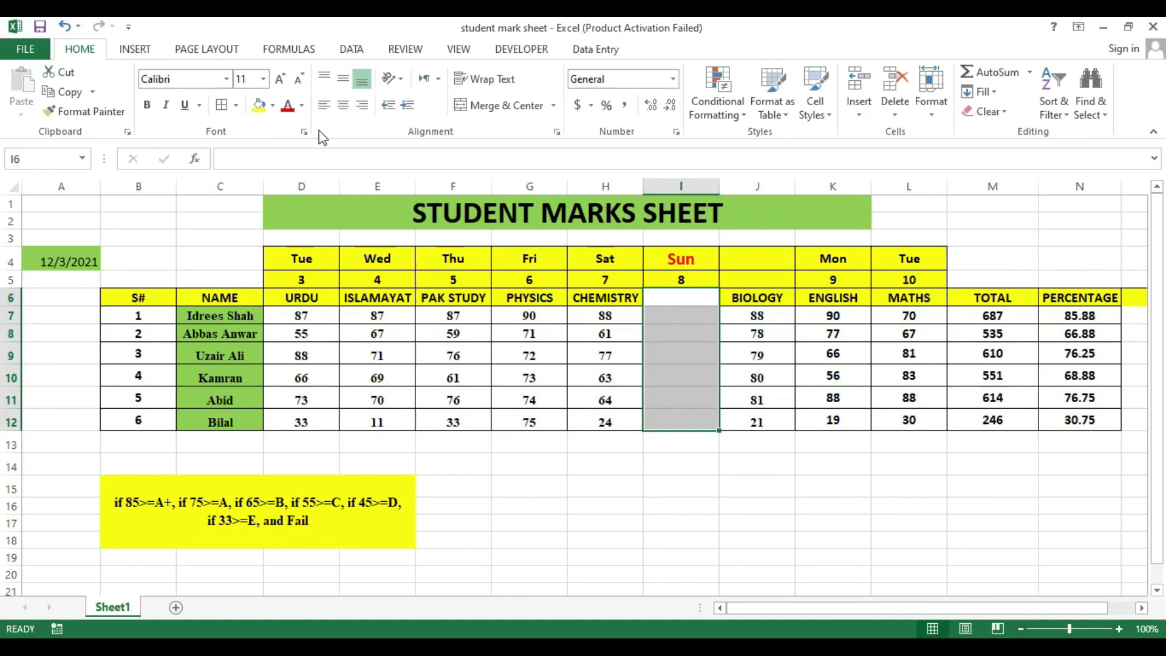
left_click(273, 107)
left_click(272, 238)
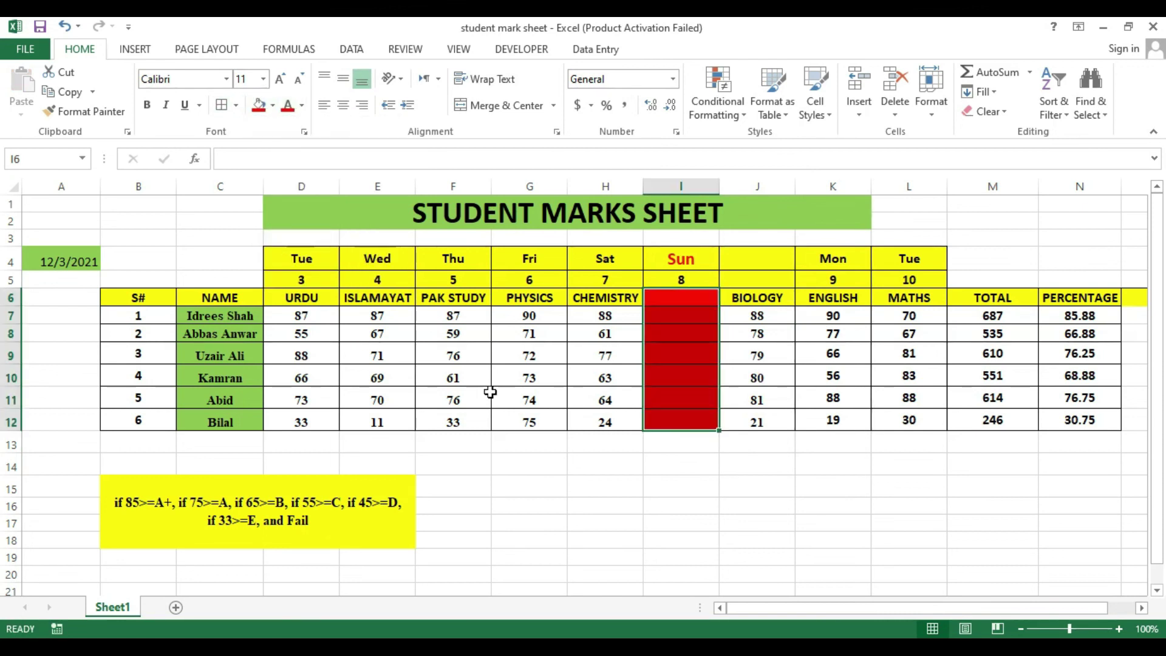
left_click(767, 280)
Enter =I5+1 in J5 and fill day numbers 9 to 11 across to L5.
type("=")
left_click(696, 283)
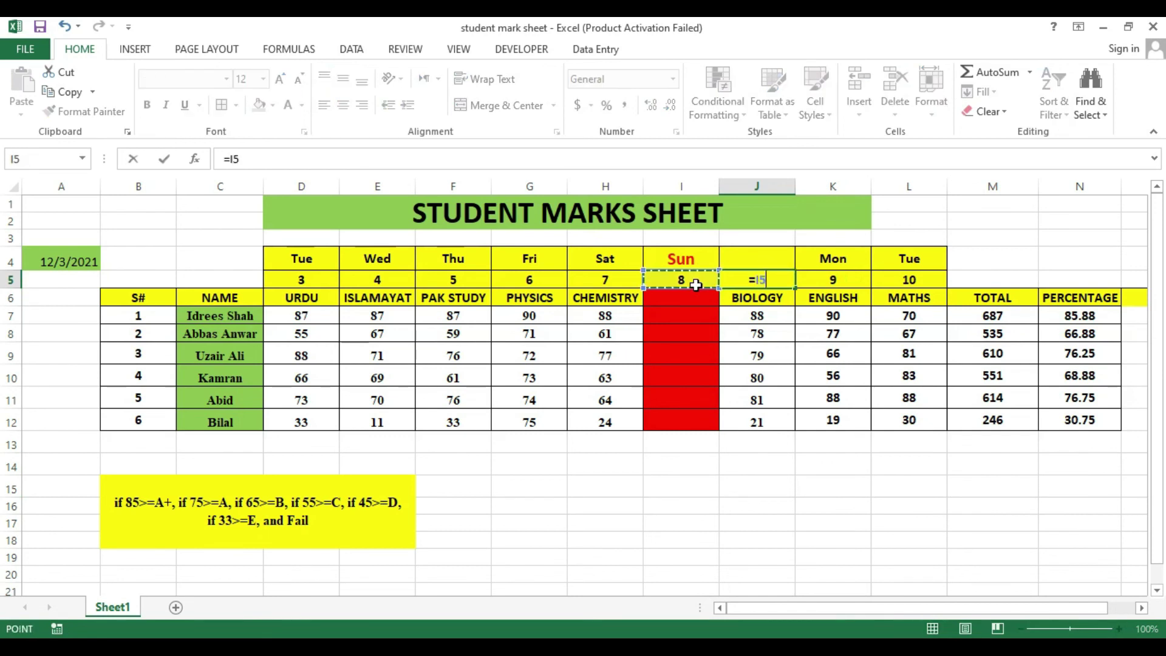
type("+1")
key("Return")
left_click(773, 280)
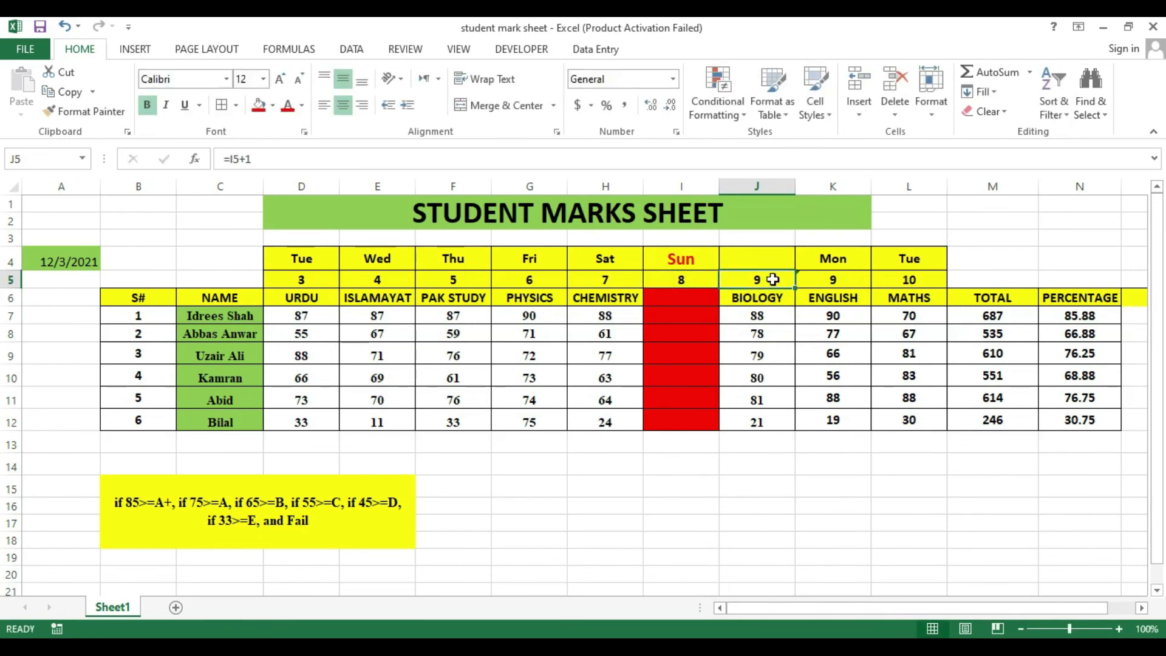
left_click_drag(801, 297, 930, 288)
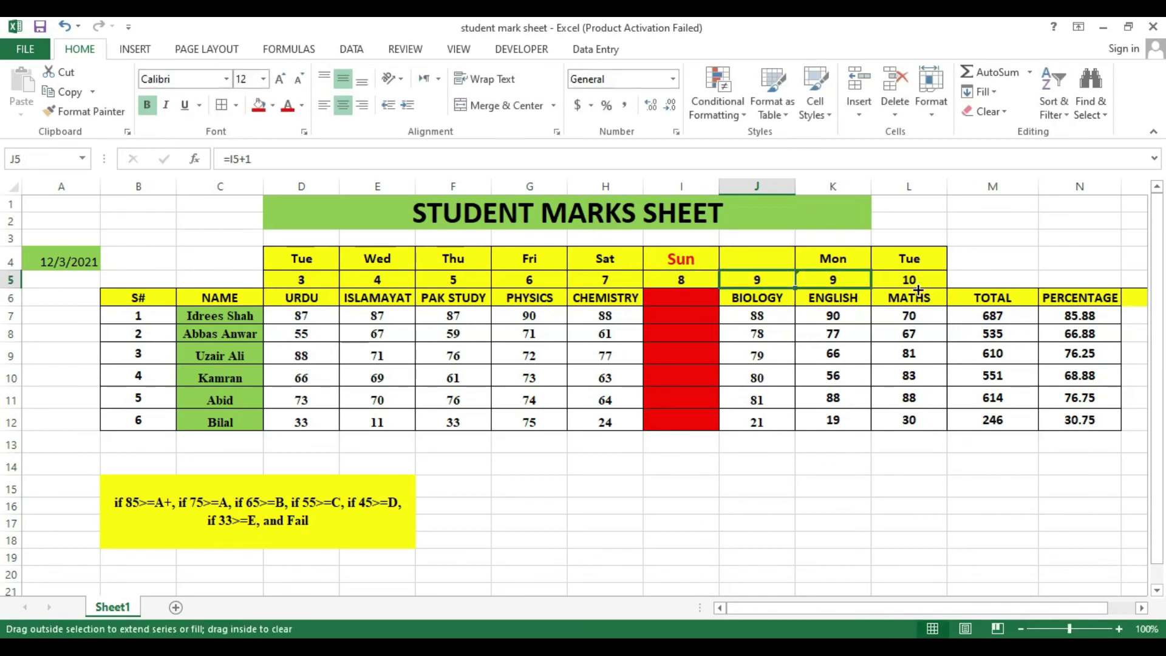
Enter =TEXT(J5,"ddd") in J4 and fill it to L4, giving Mon, Tue, Wed.
left_click(745, 266)
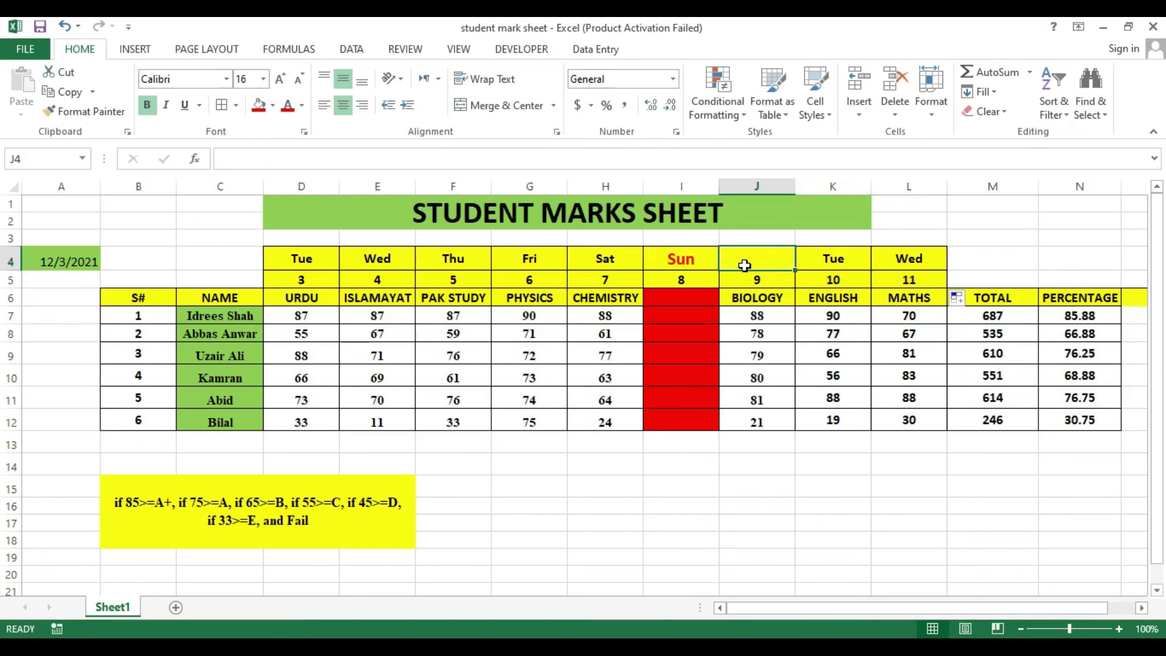
type("=tex")
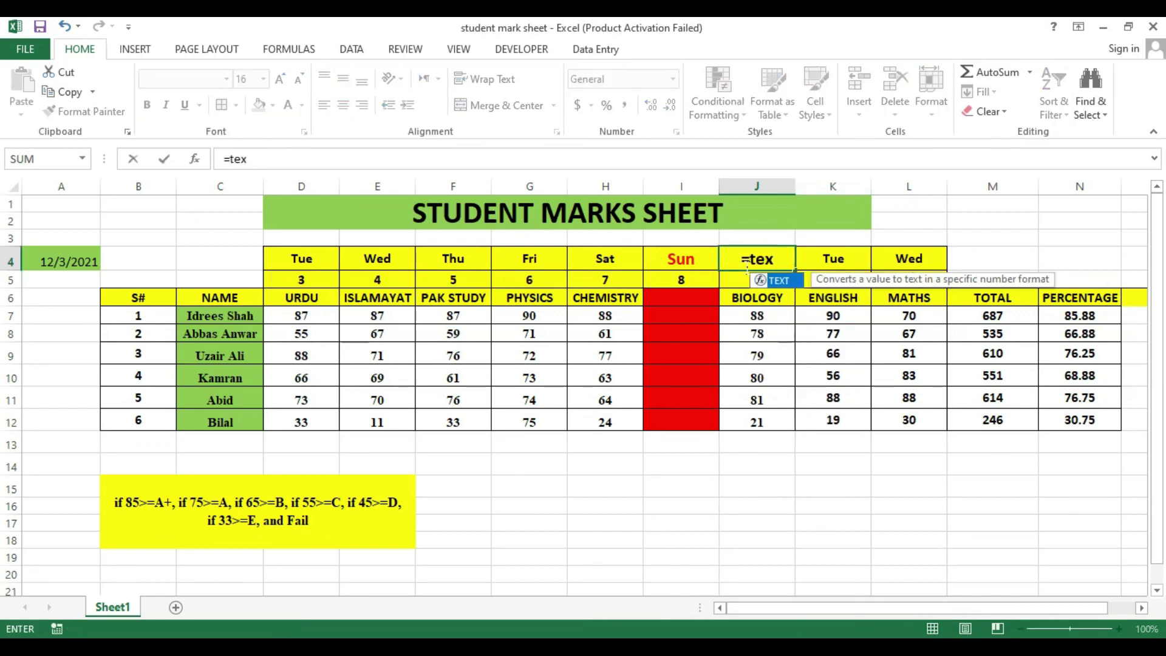
key("Tab")
left_click(735, 283)
type(",\"ddd\")")
key("Return")
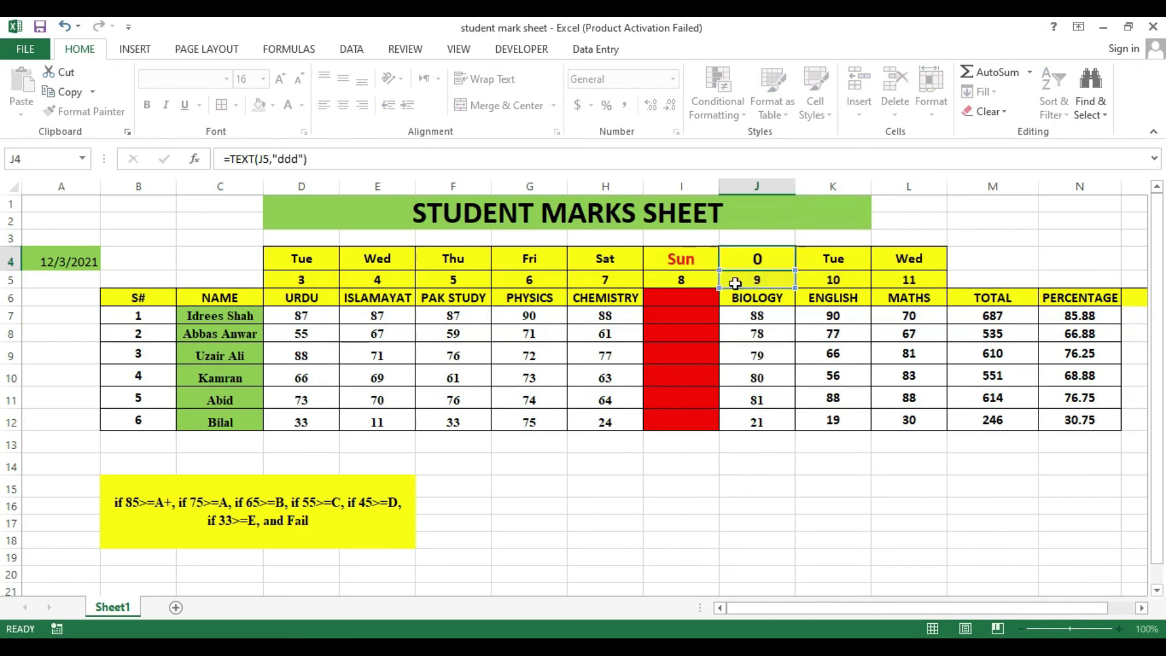
left_click(784, 262)
mouse_move(794, 270)
left_mouse_down()
mouse_move(929, 268)
mouse_move(302, 260)
left_mouse_up()
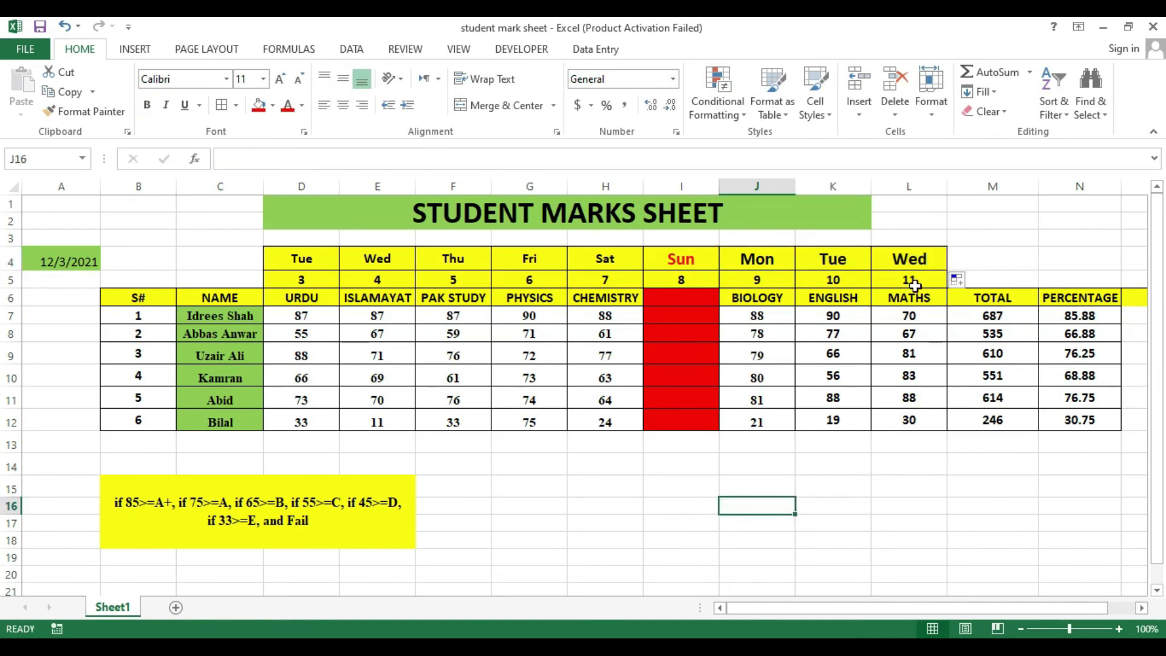
Increase the font size of both header rows D4:L5.
left_click(280, 79)
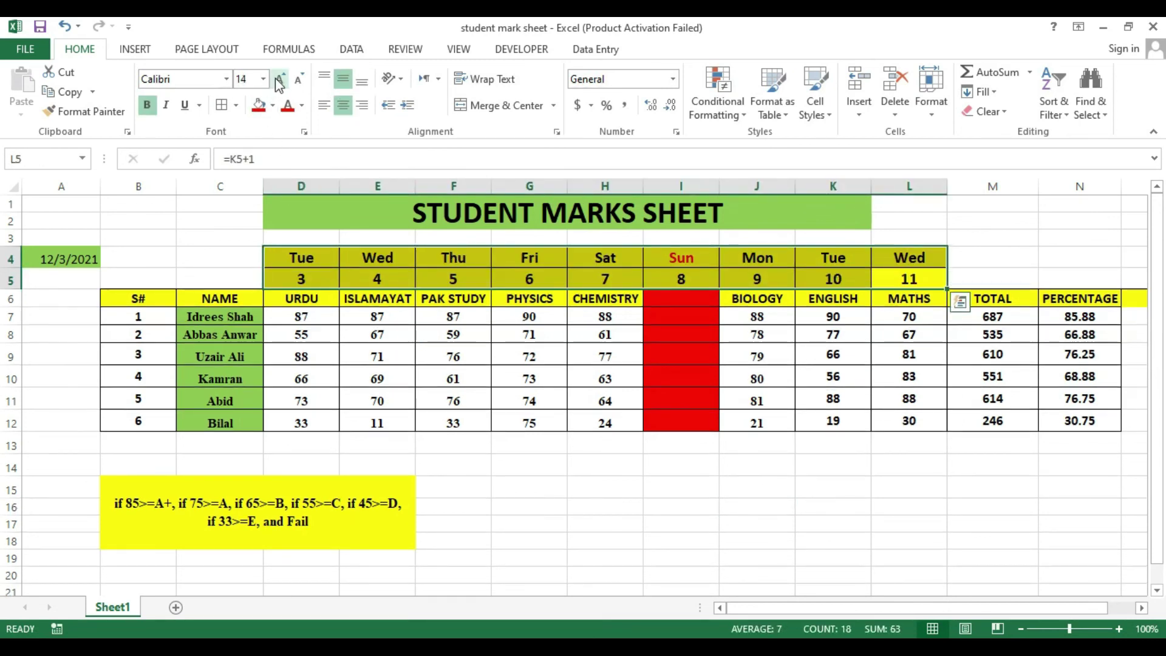
left_click(565, 477)
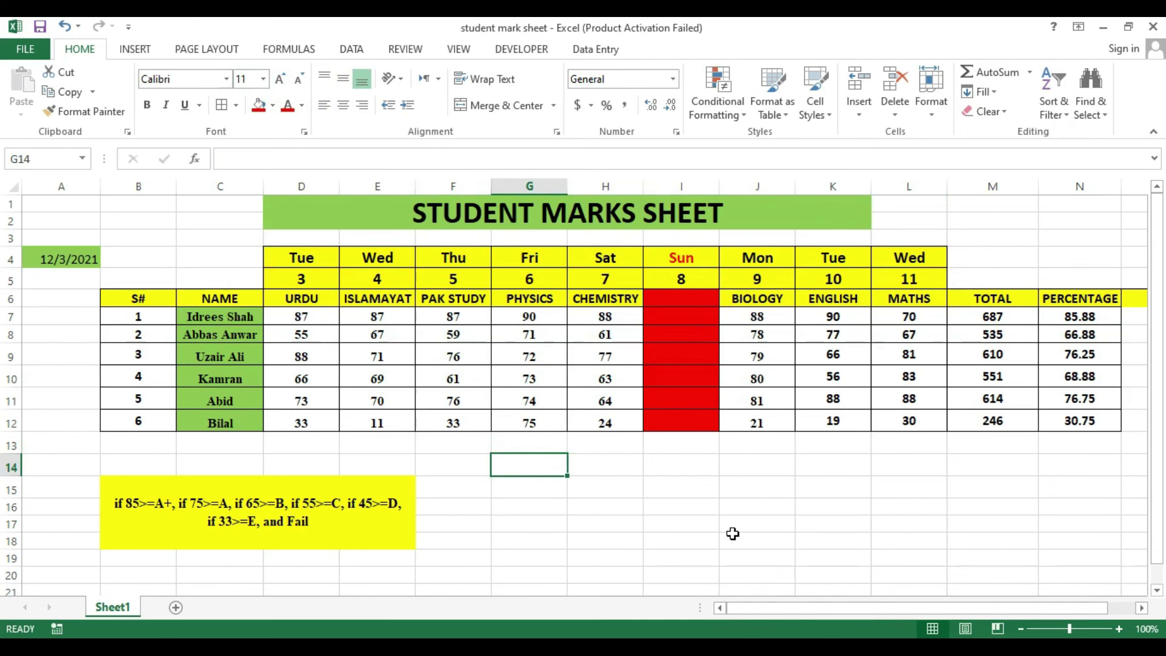
left_click_drag(789, 609, 816, 610)
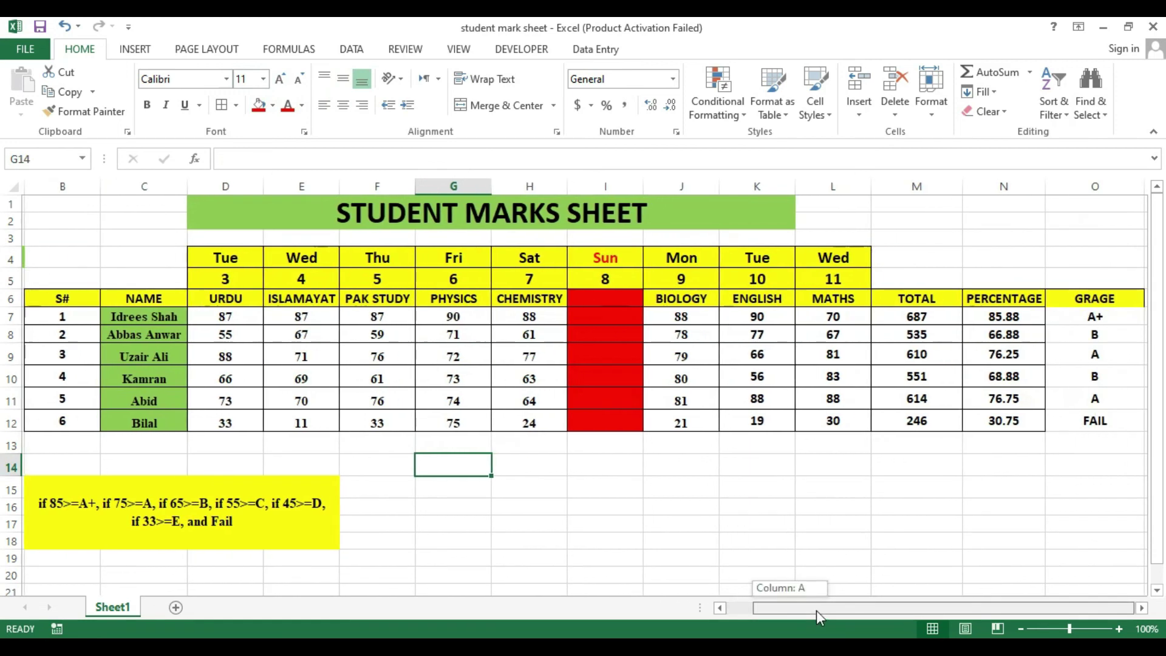